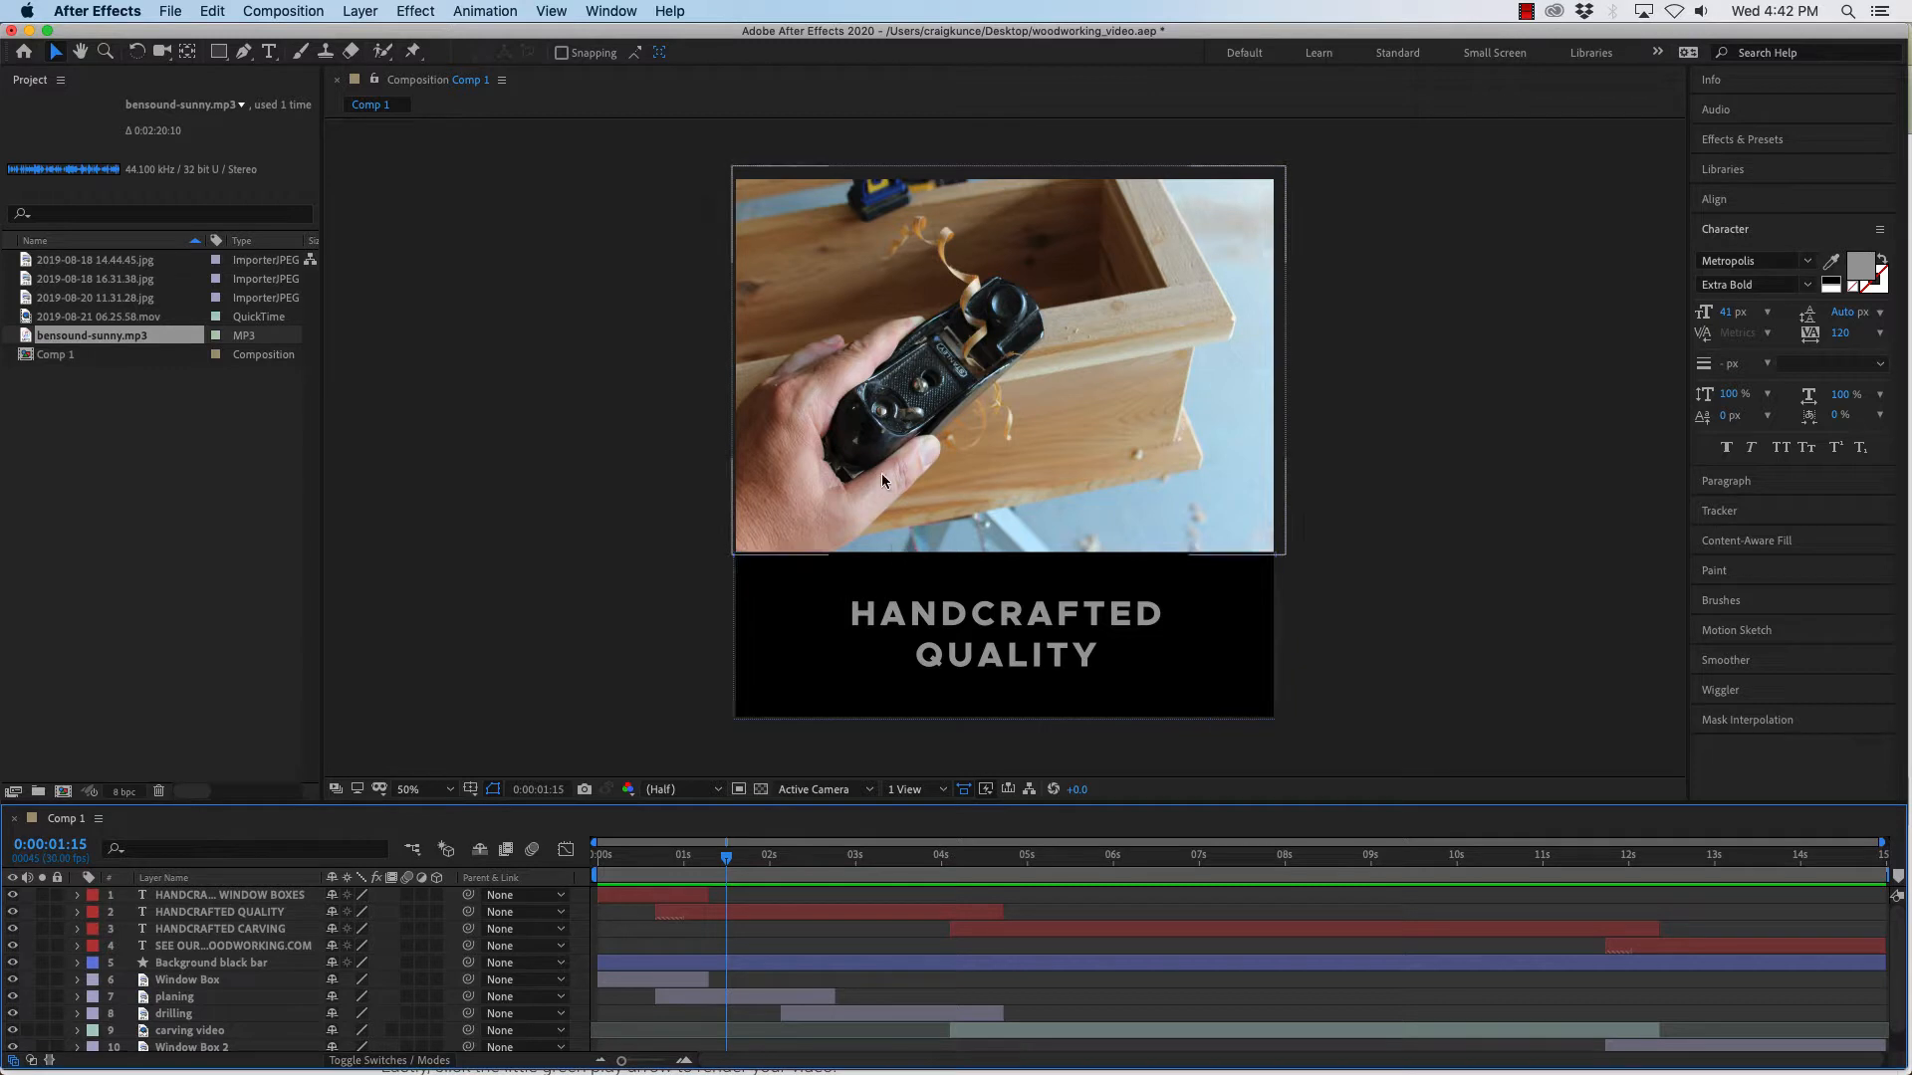
left_click(170, 11)
mouse_move(231, 306)
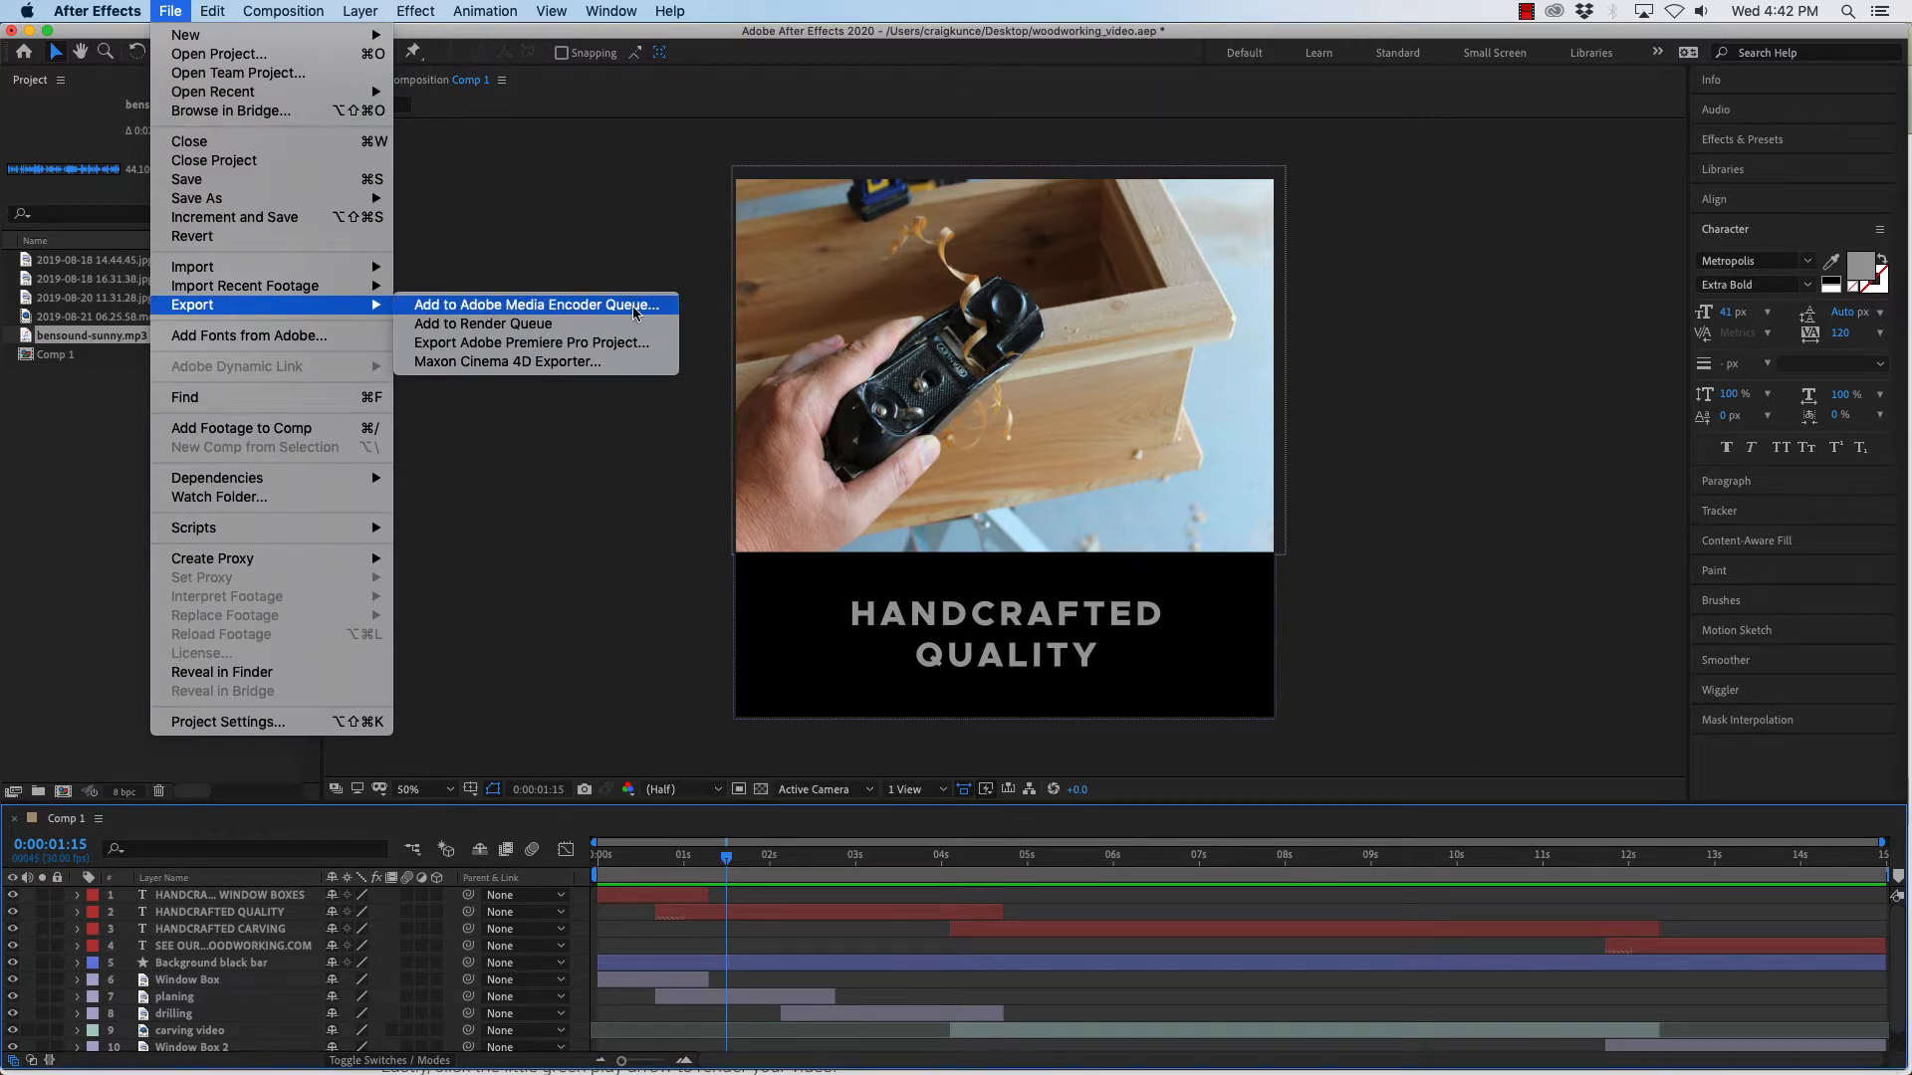
mouse_move(281, 12)
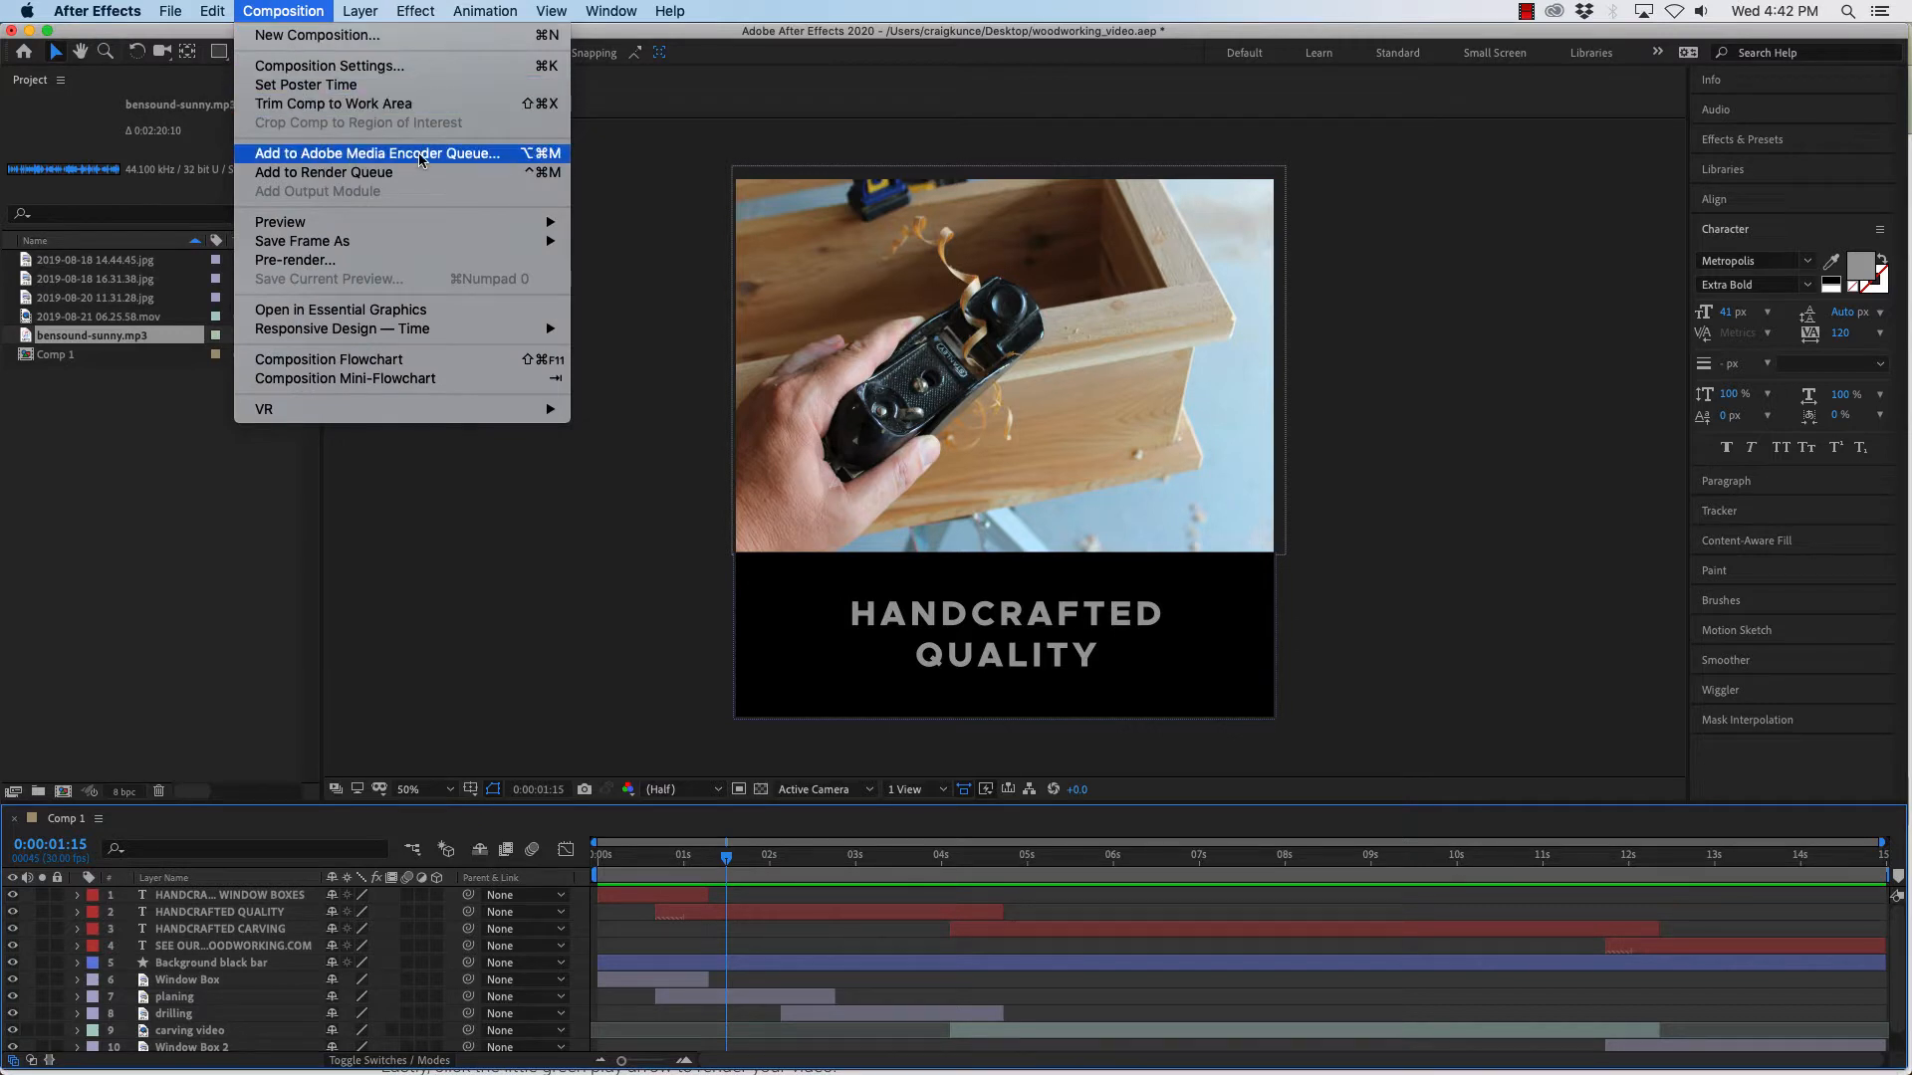
mouse_move(170, 12)
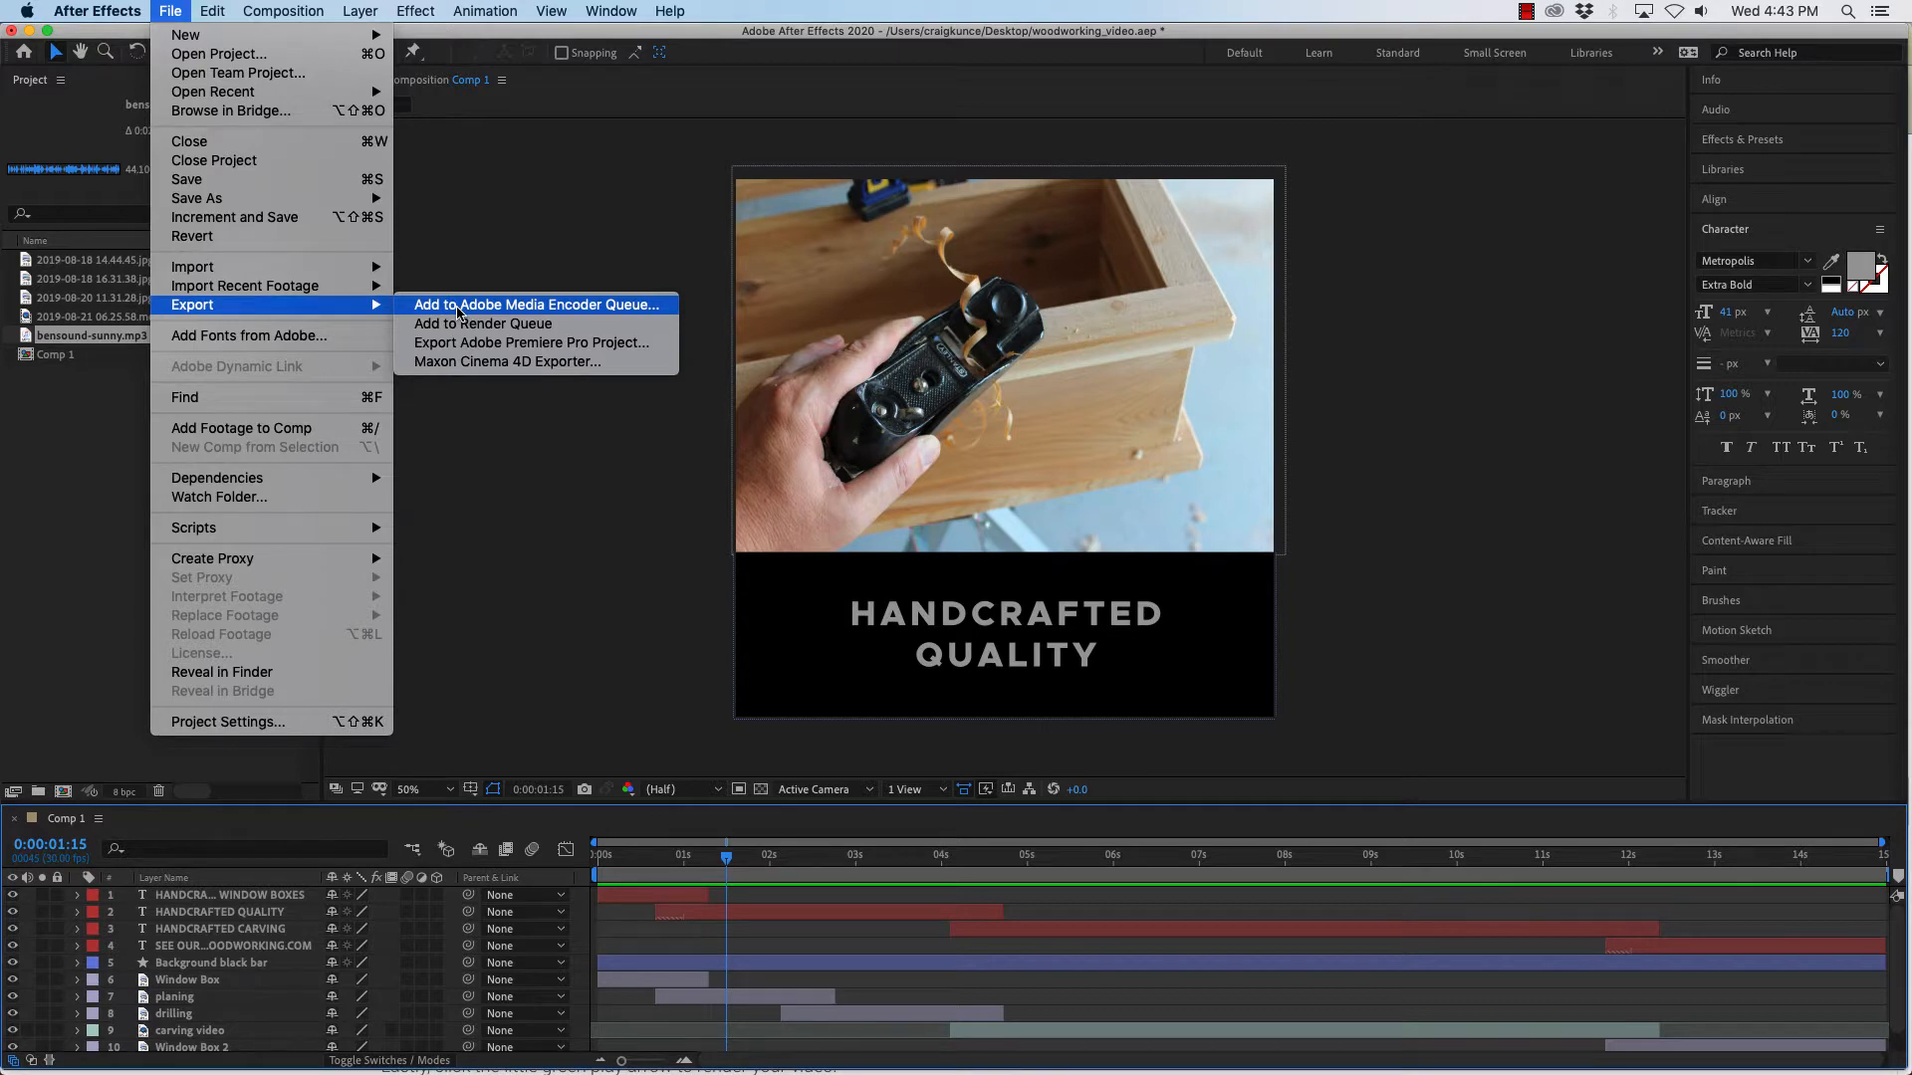
left_click(460, 312)
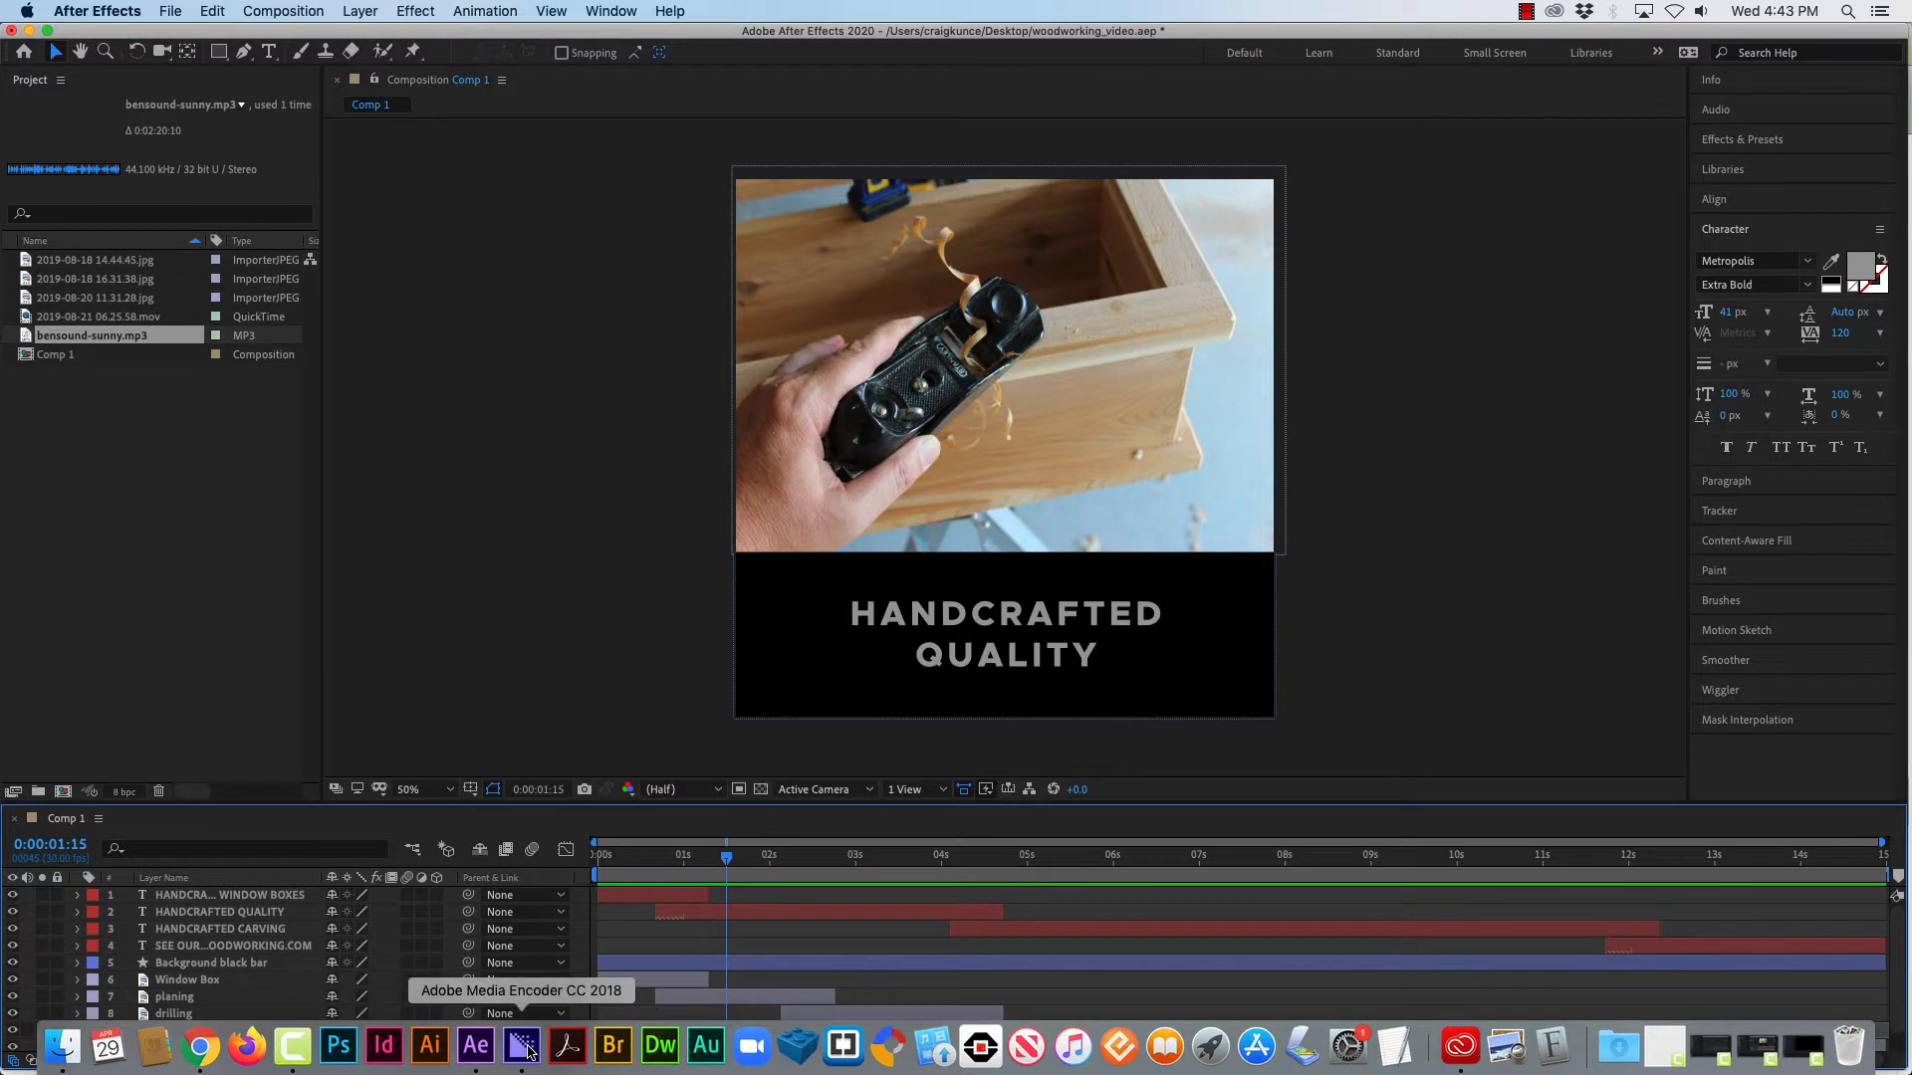
- Select Comp 1 in the project panel and add it to the Adobe Media Encoder queue
left_click(525, 1047)
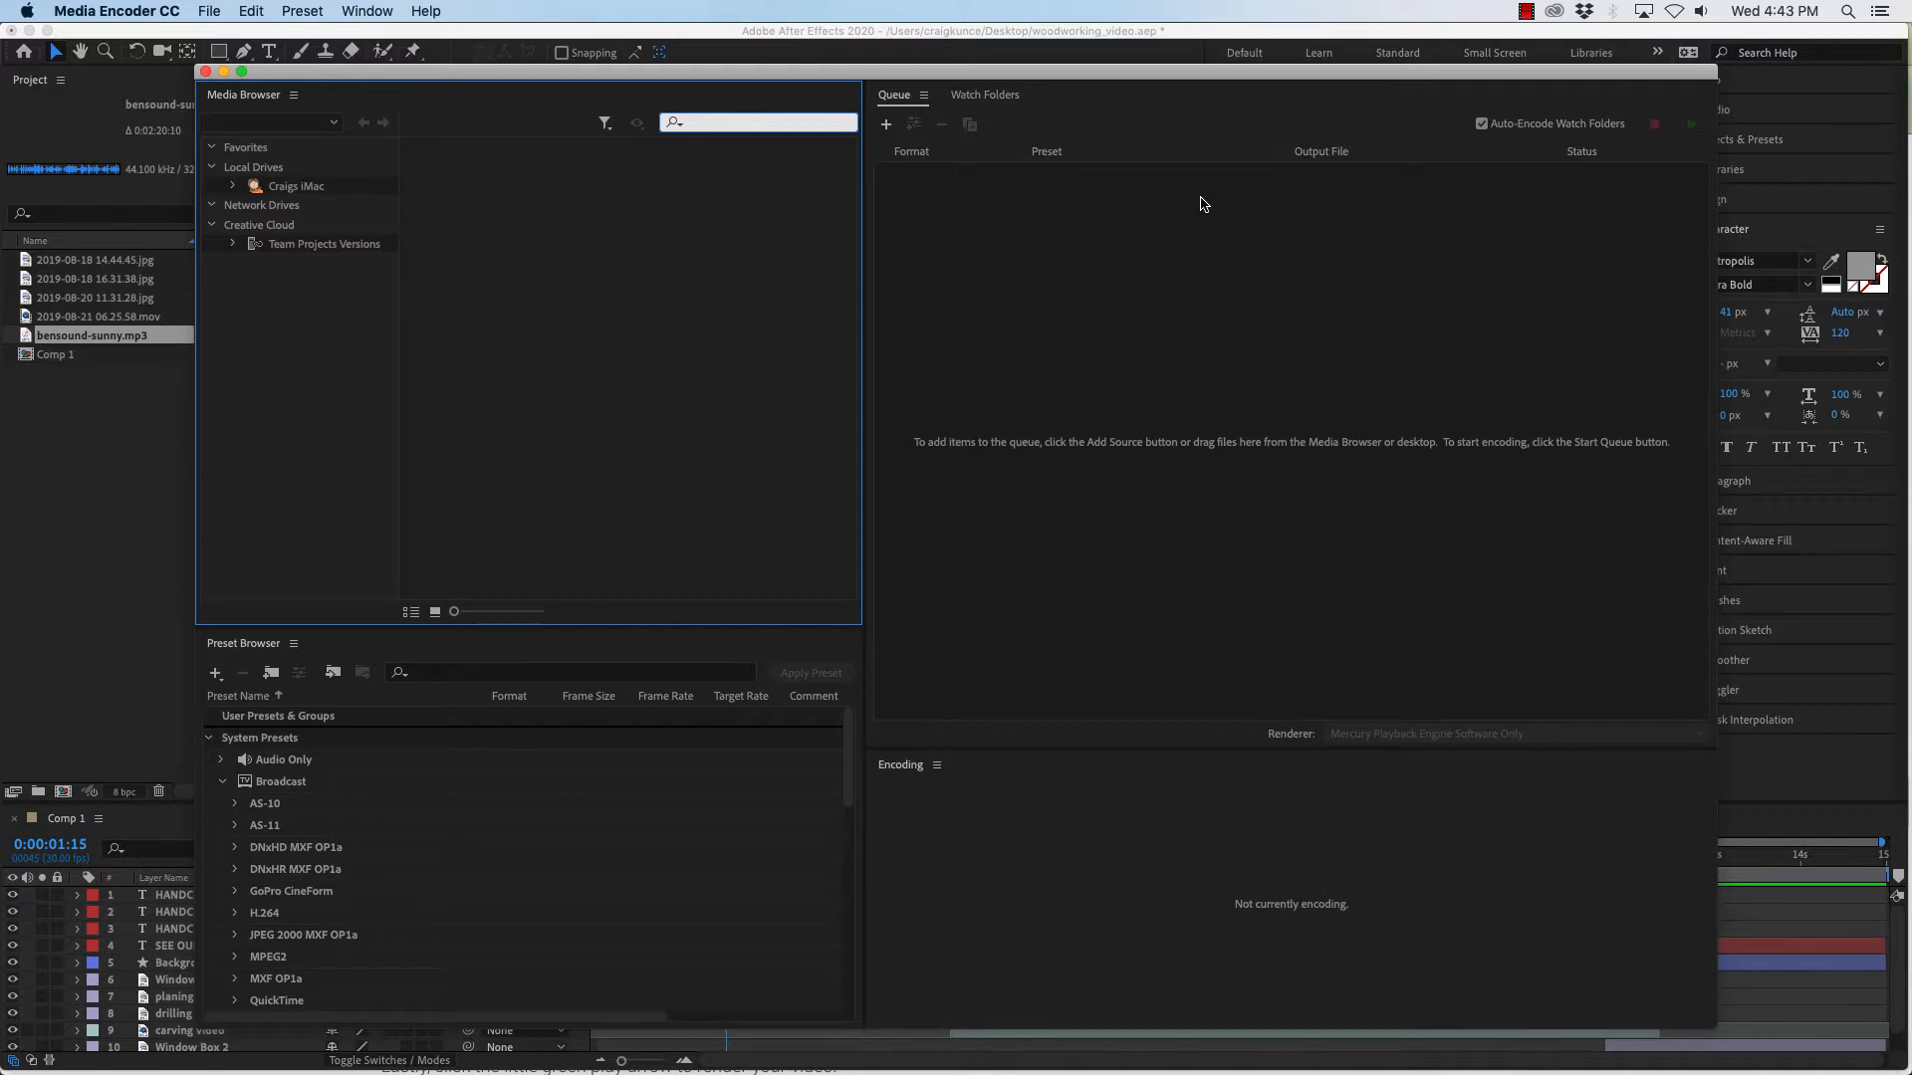
left_click(114, 439)
left_click(55, 356)
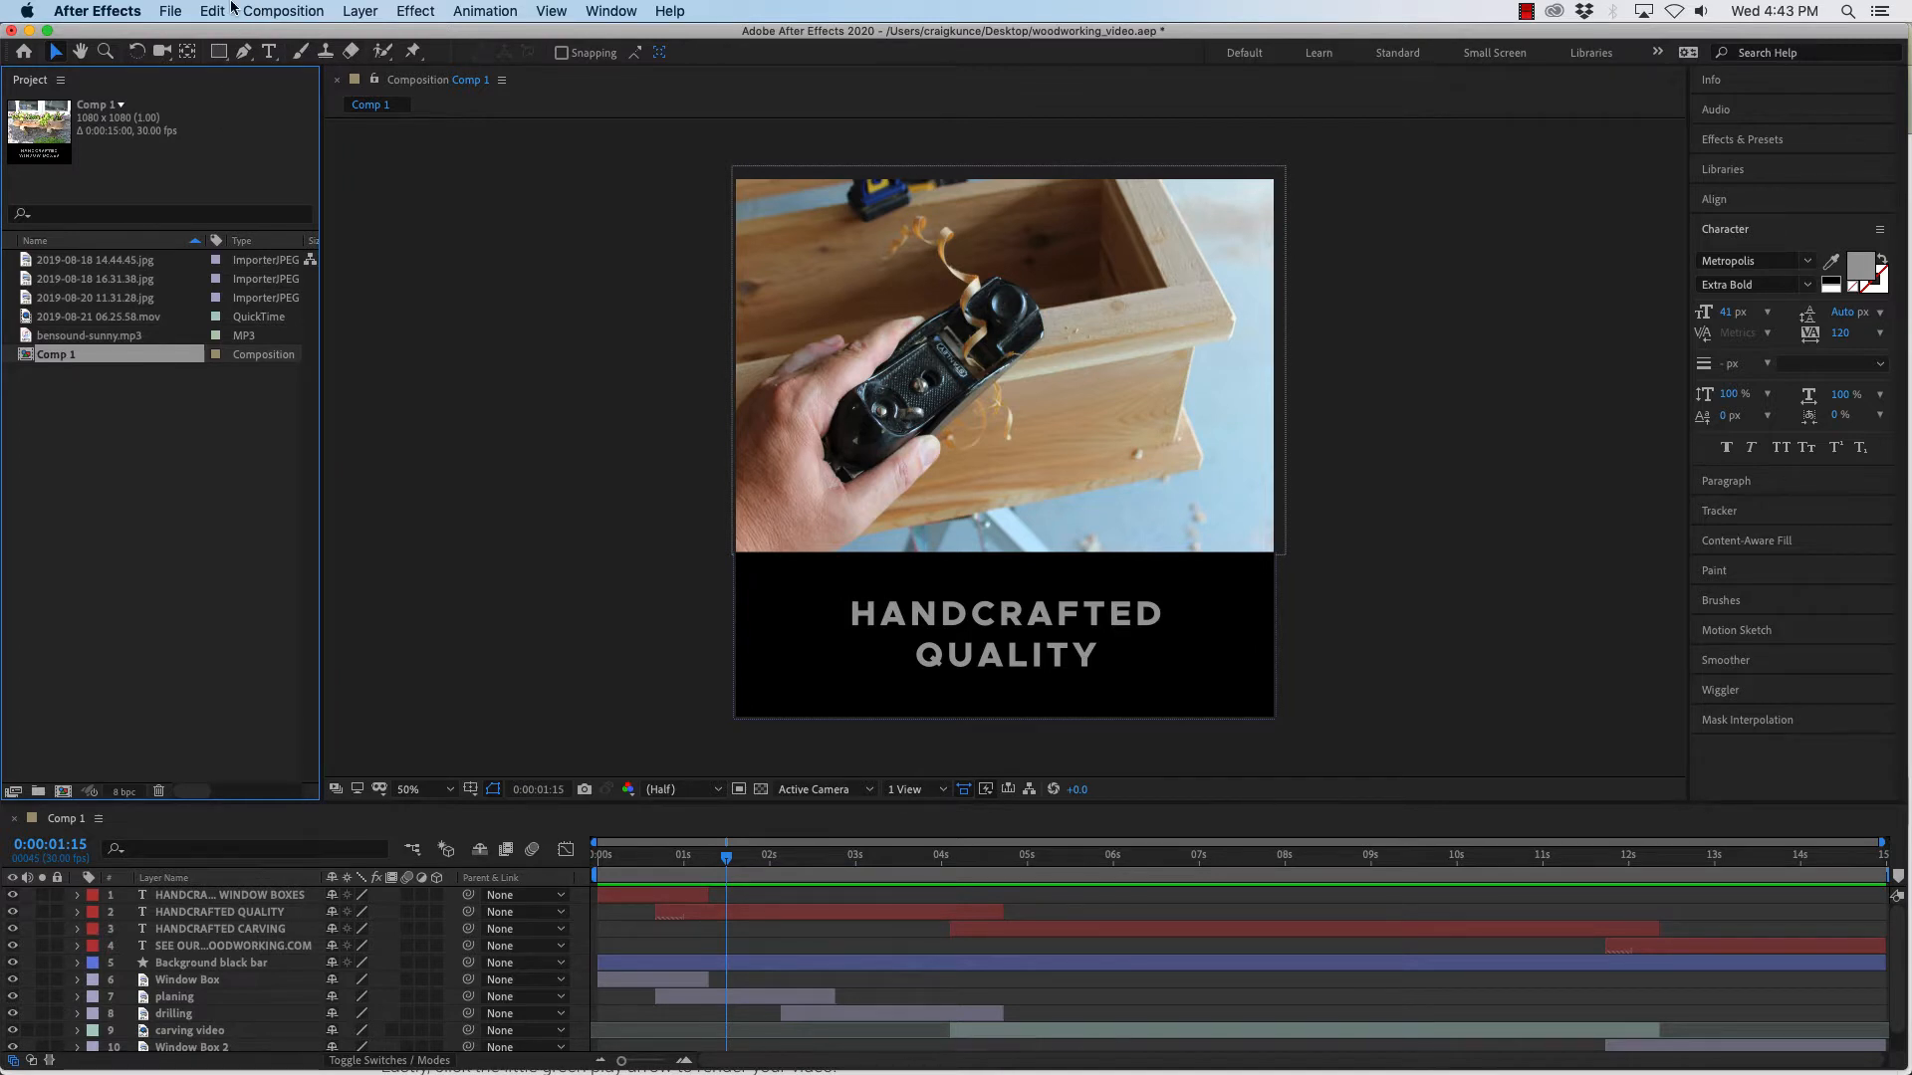
left_click(162, 14)
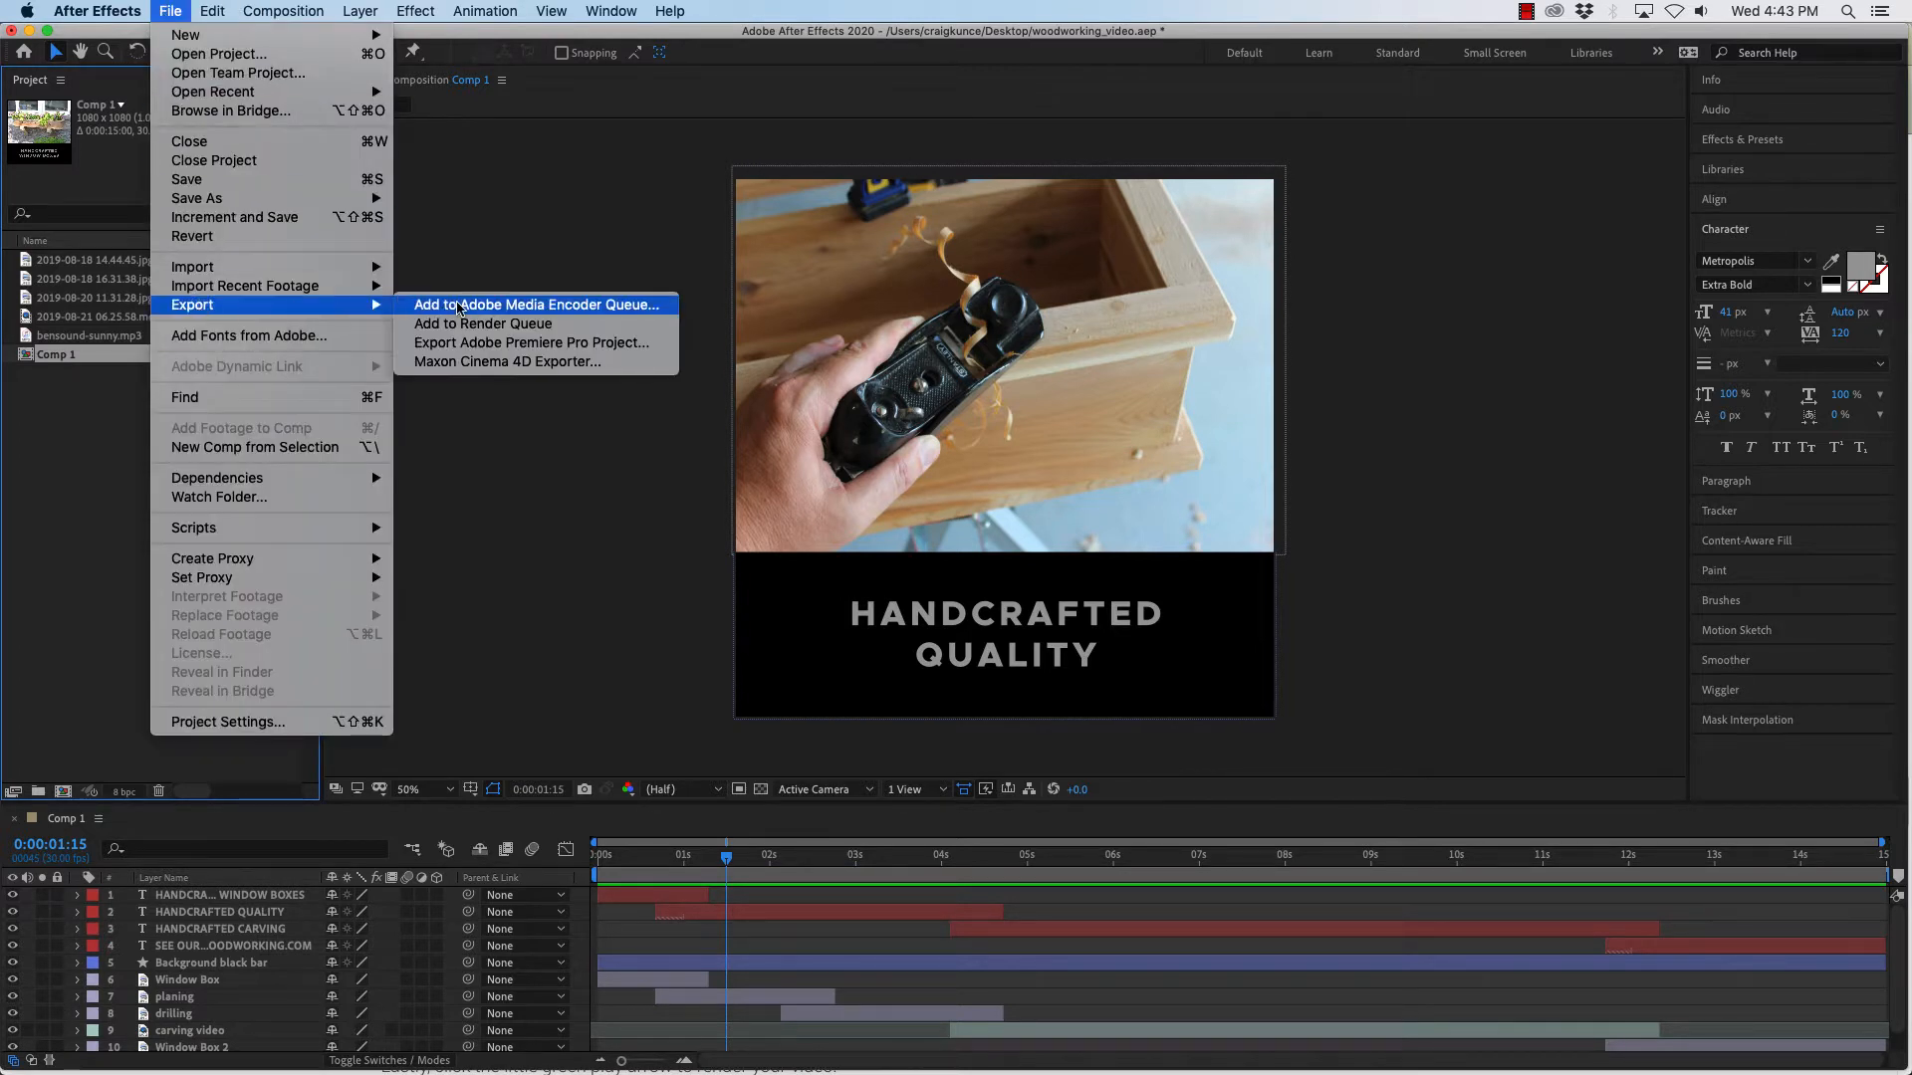
left_click(438, 305)
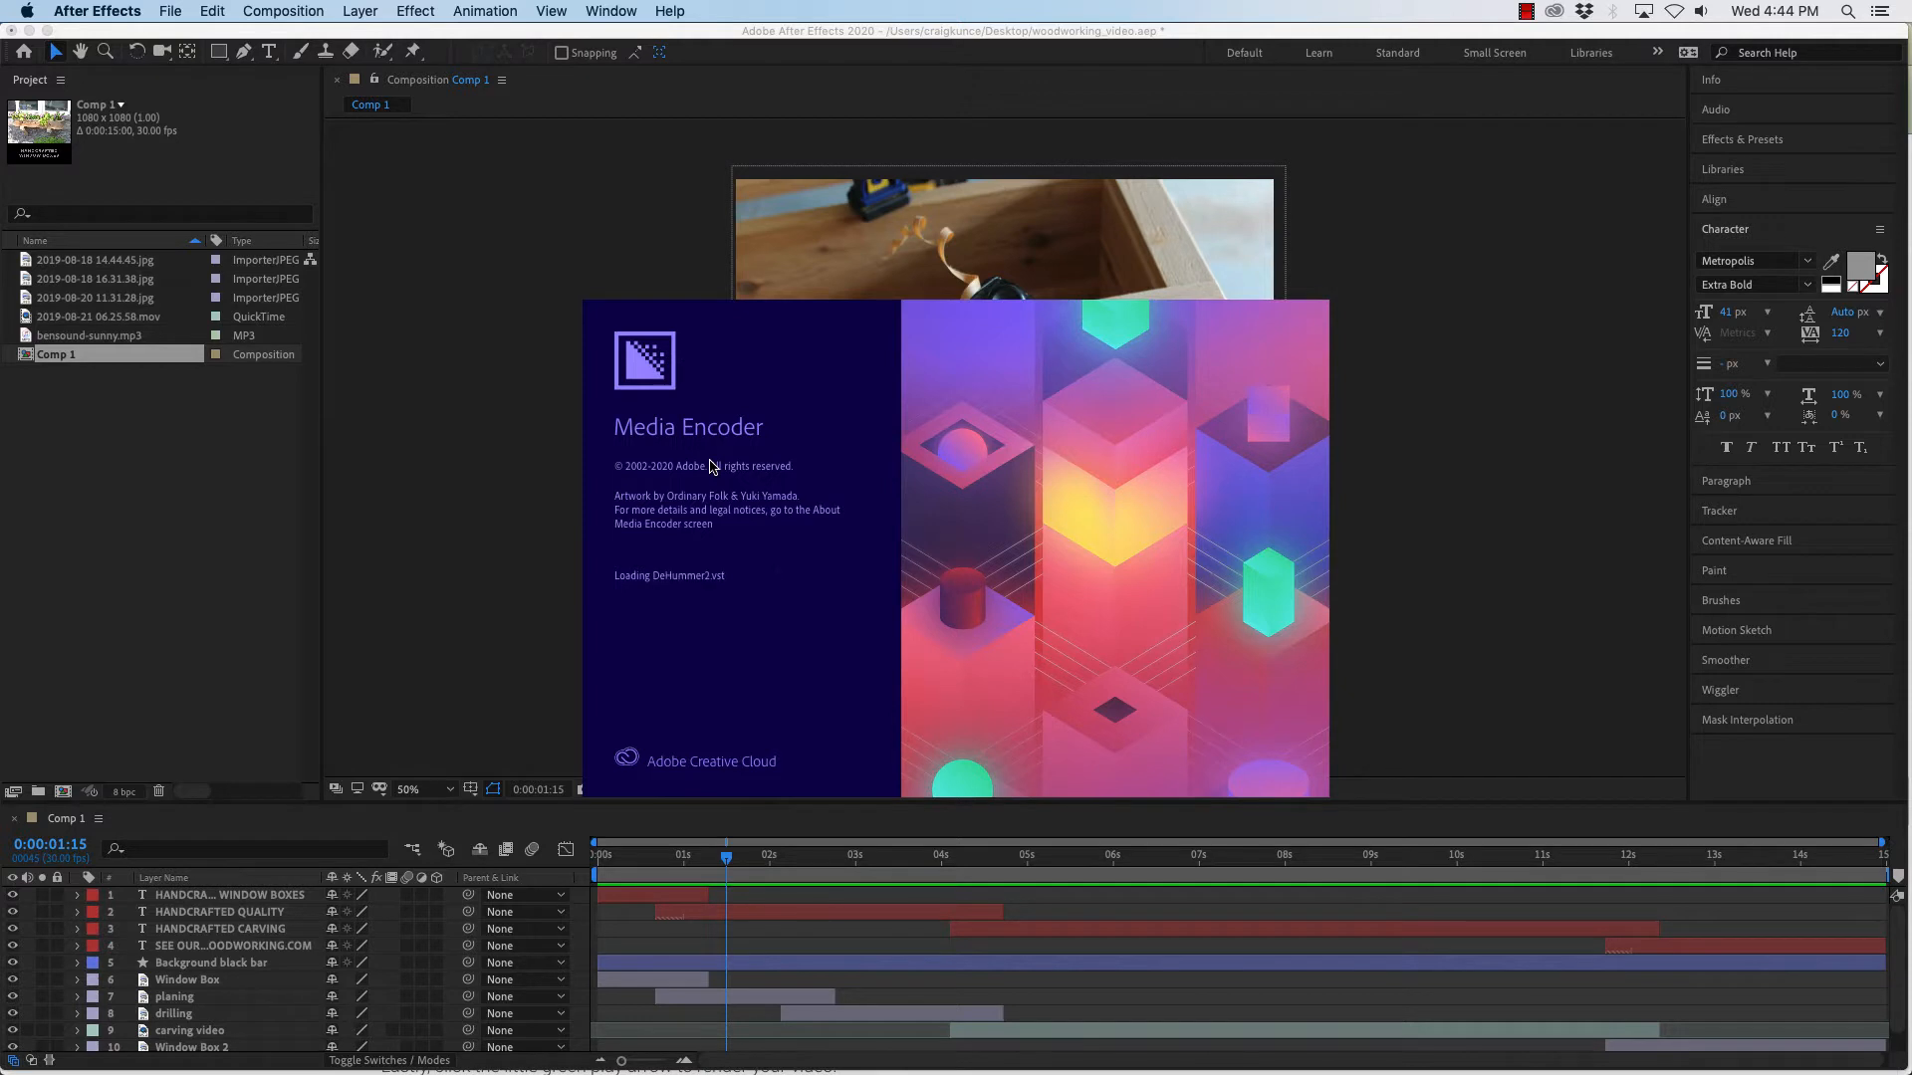
mouse_move(661, 1063)
mouse_move(1590, 1053)
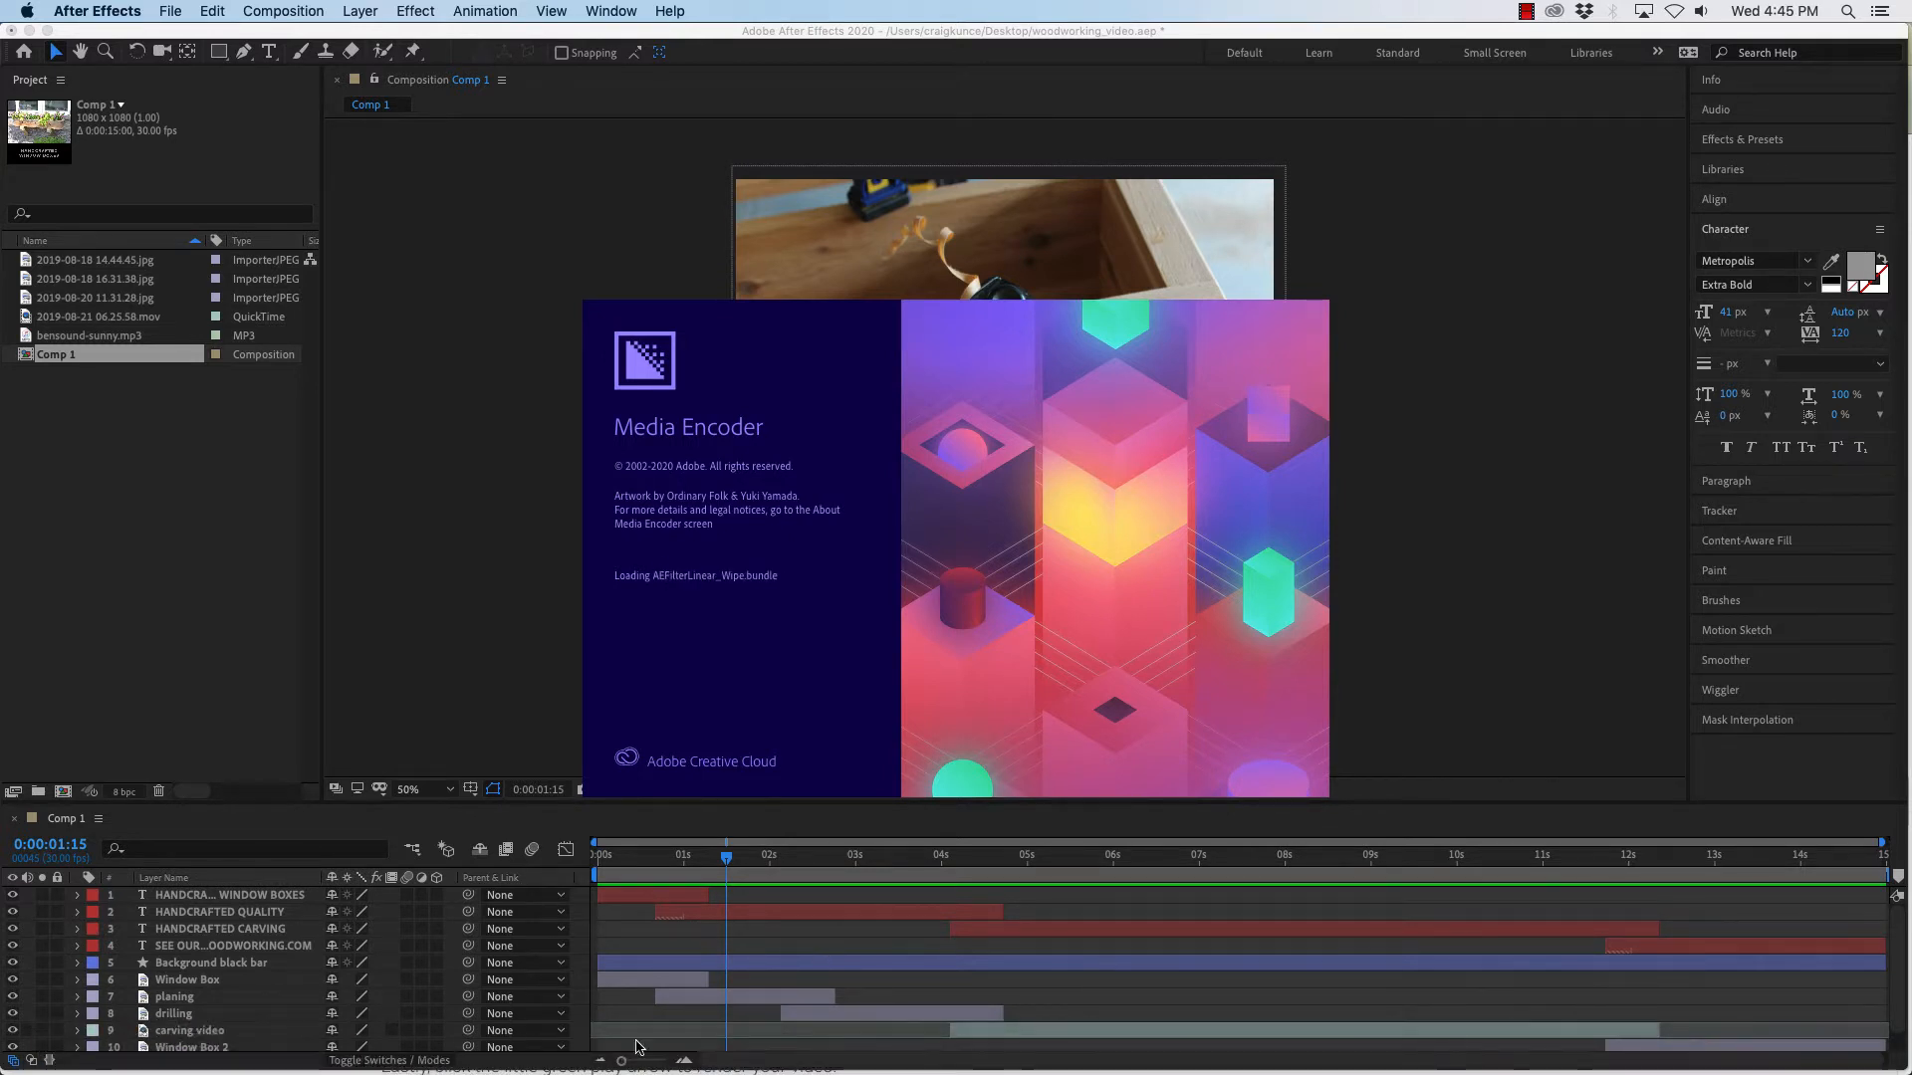
mouse_move(503, 1063)
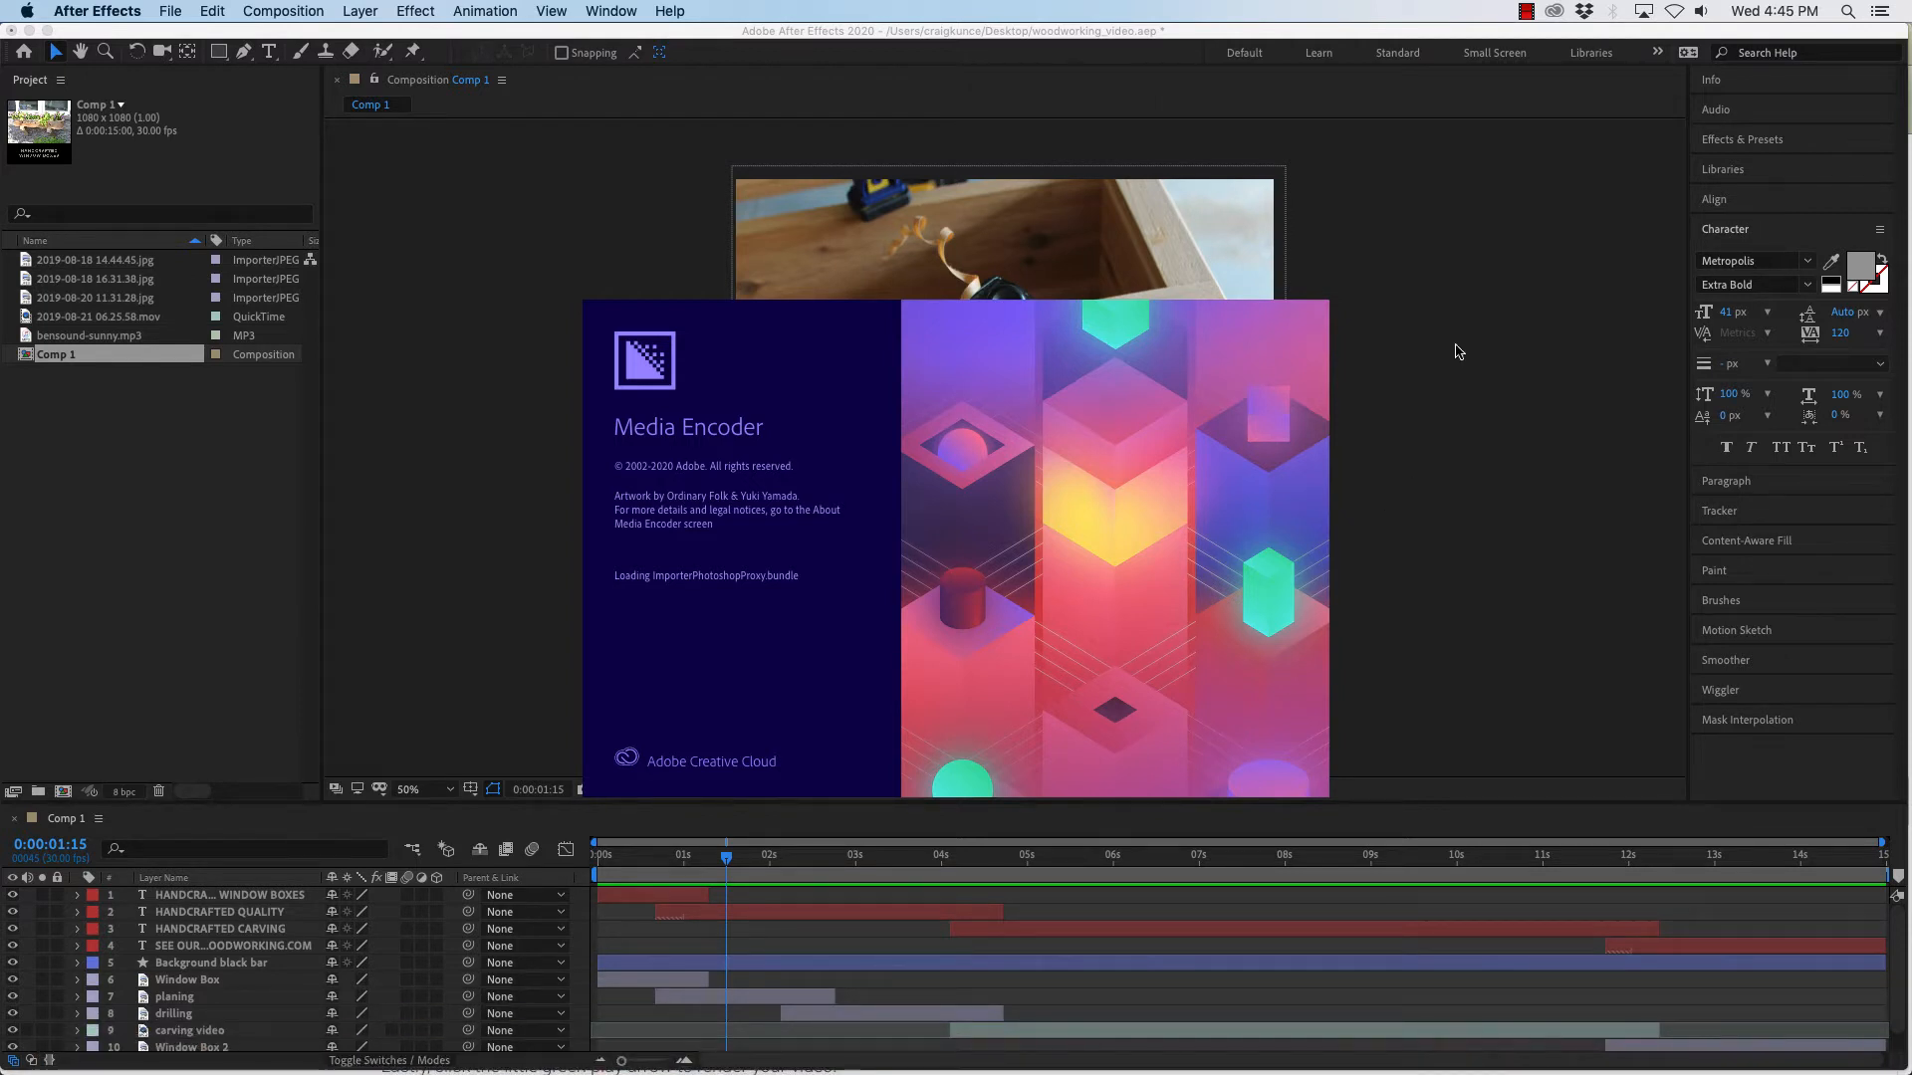
left_click(1531, 12)
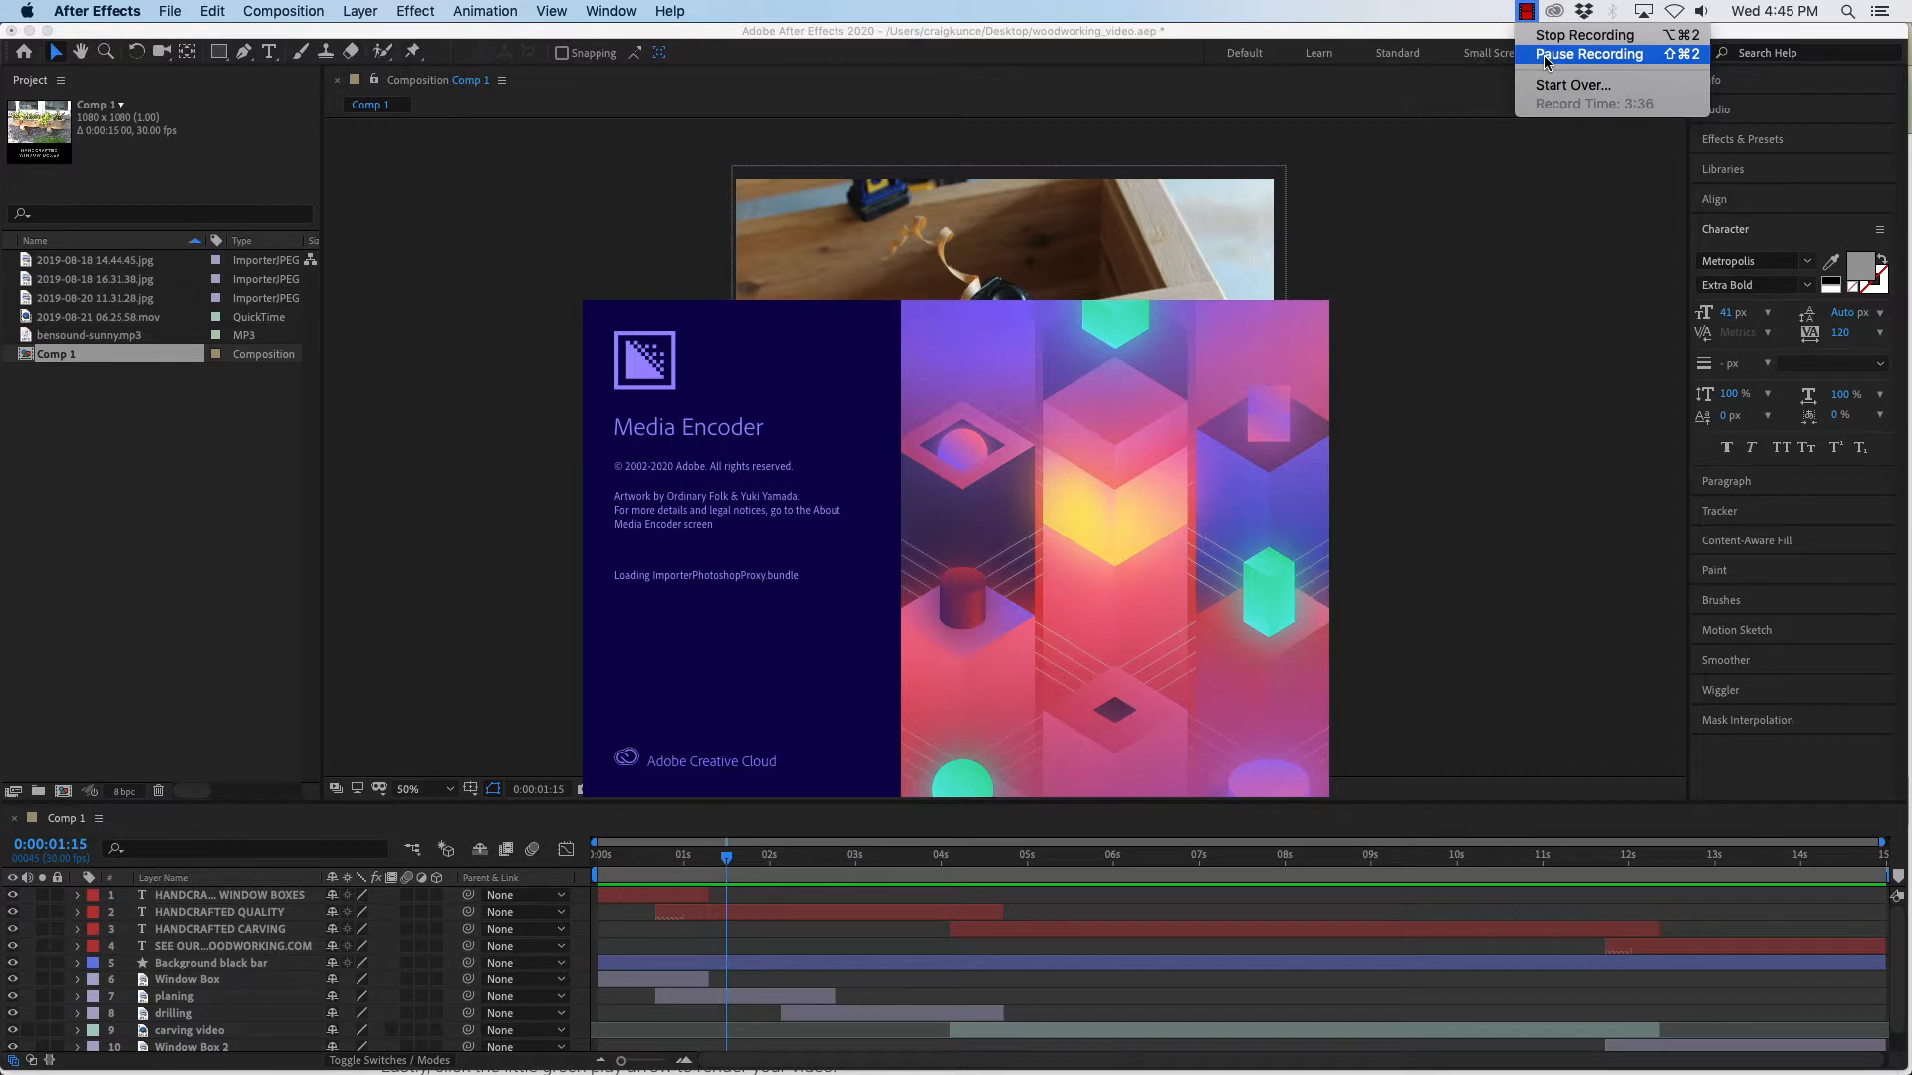
left_click(1545, 56)
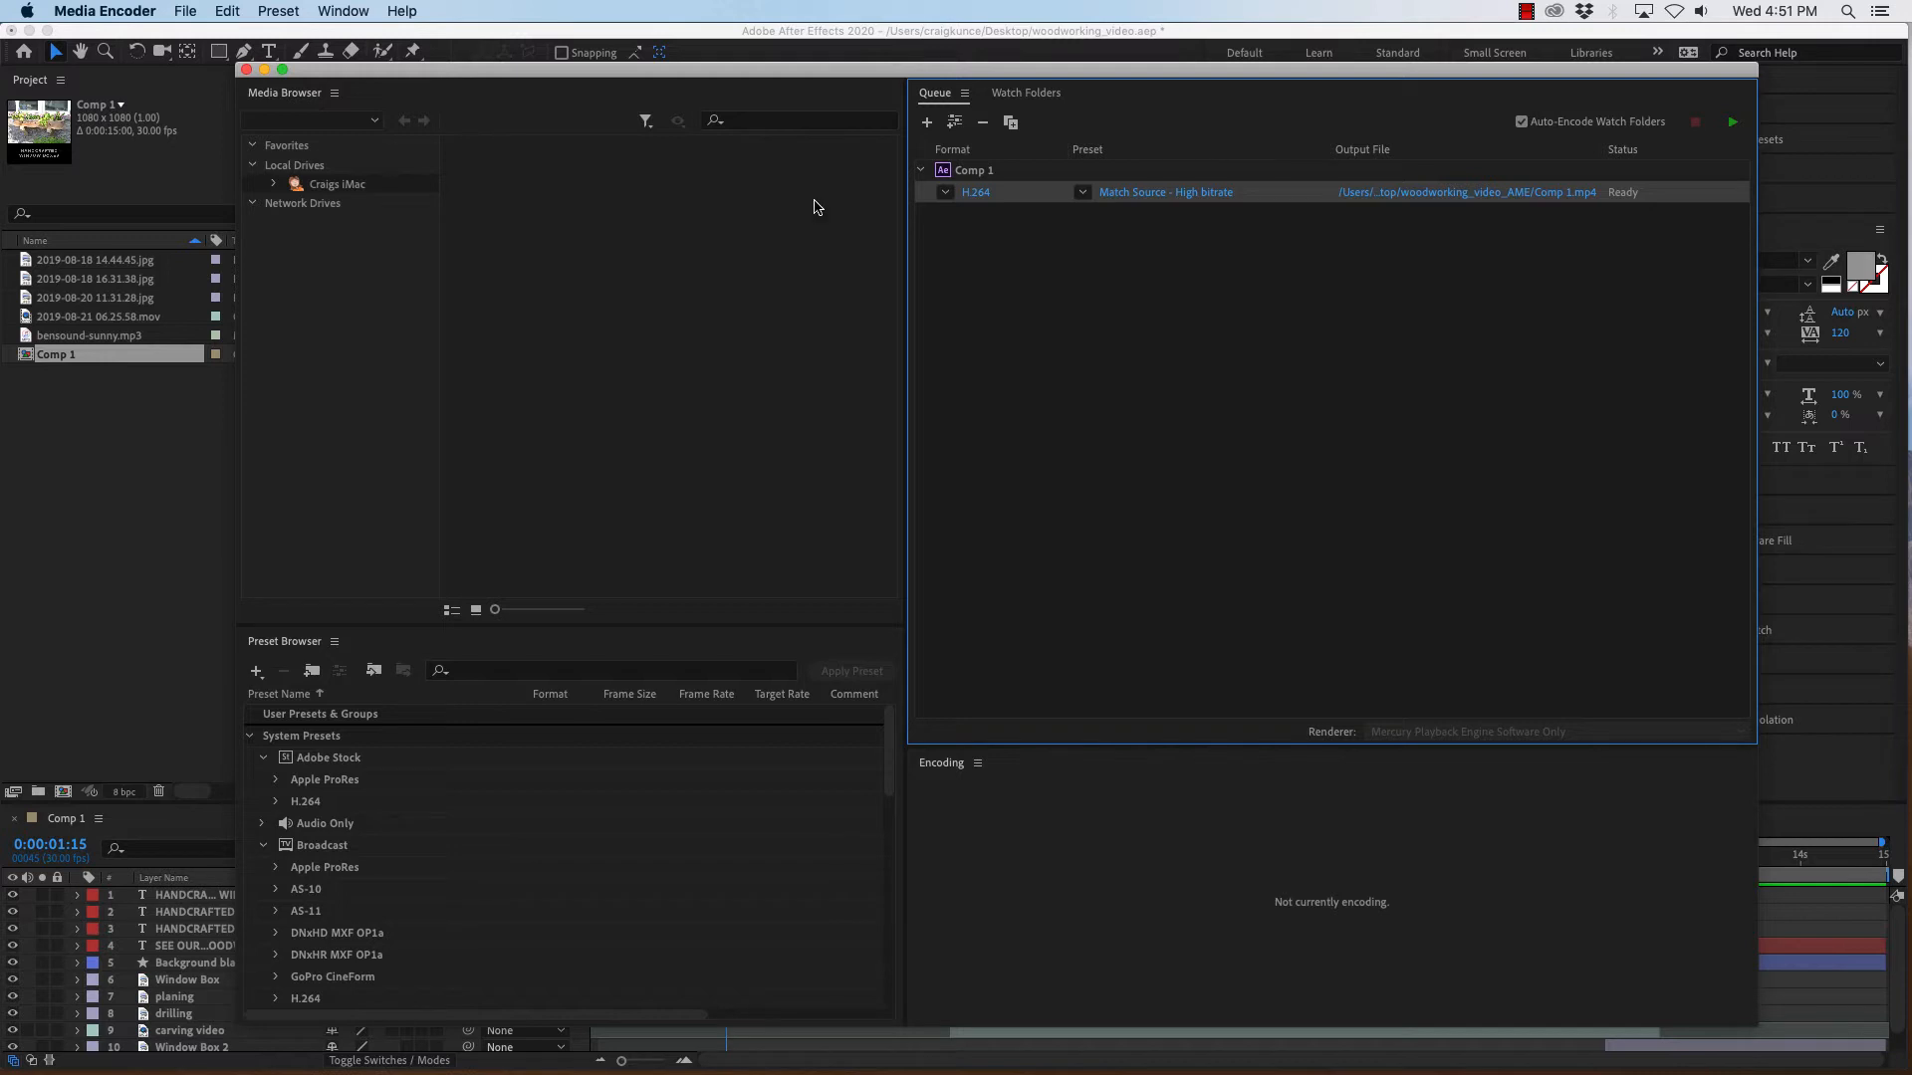
- Move and resize the Media Encoder window so it fills the screen
left_click(426, 37)
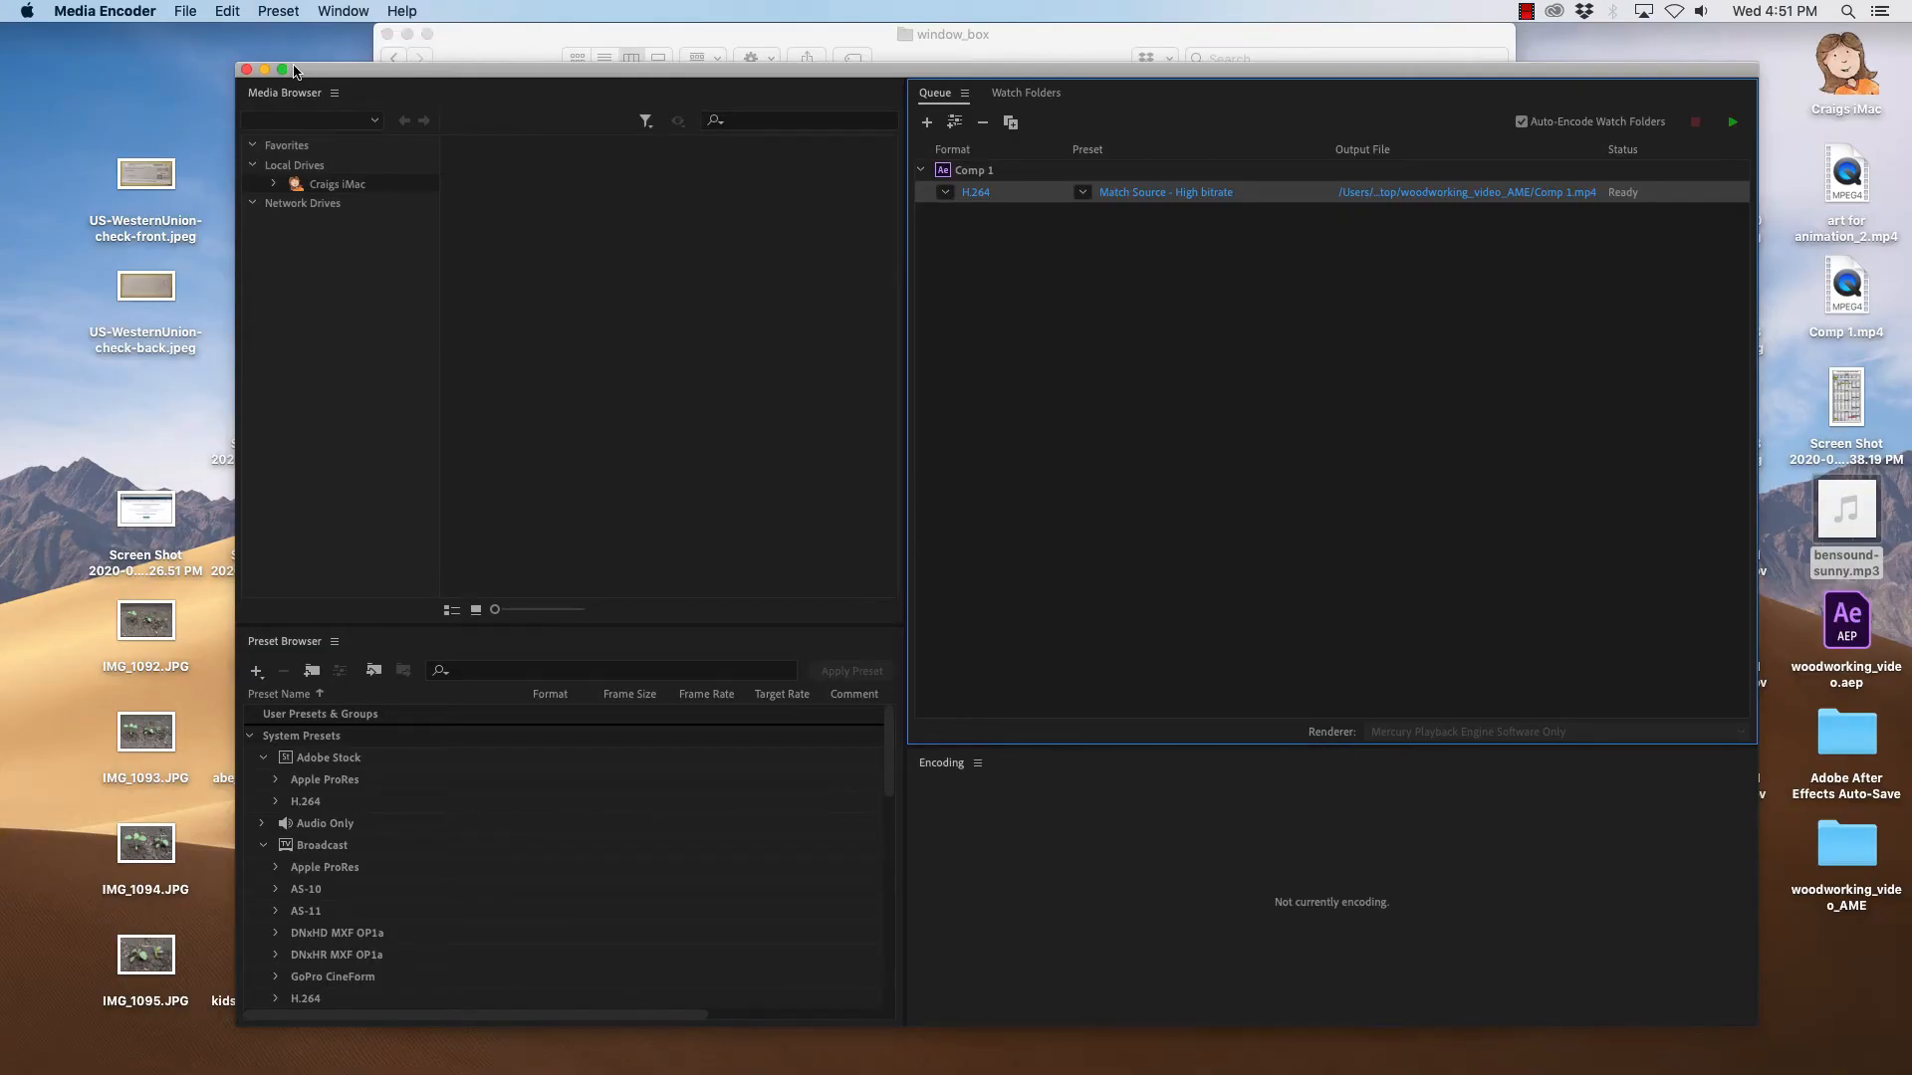
left_click_drag(235, 64, 2, 3)
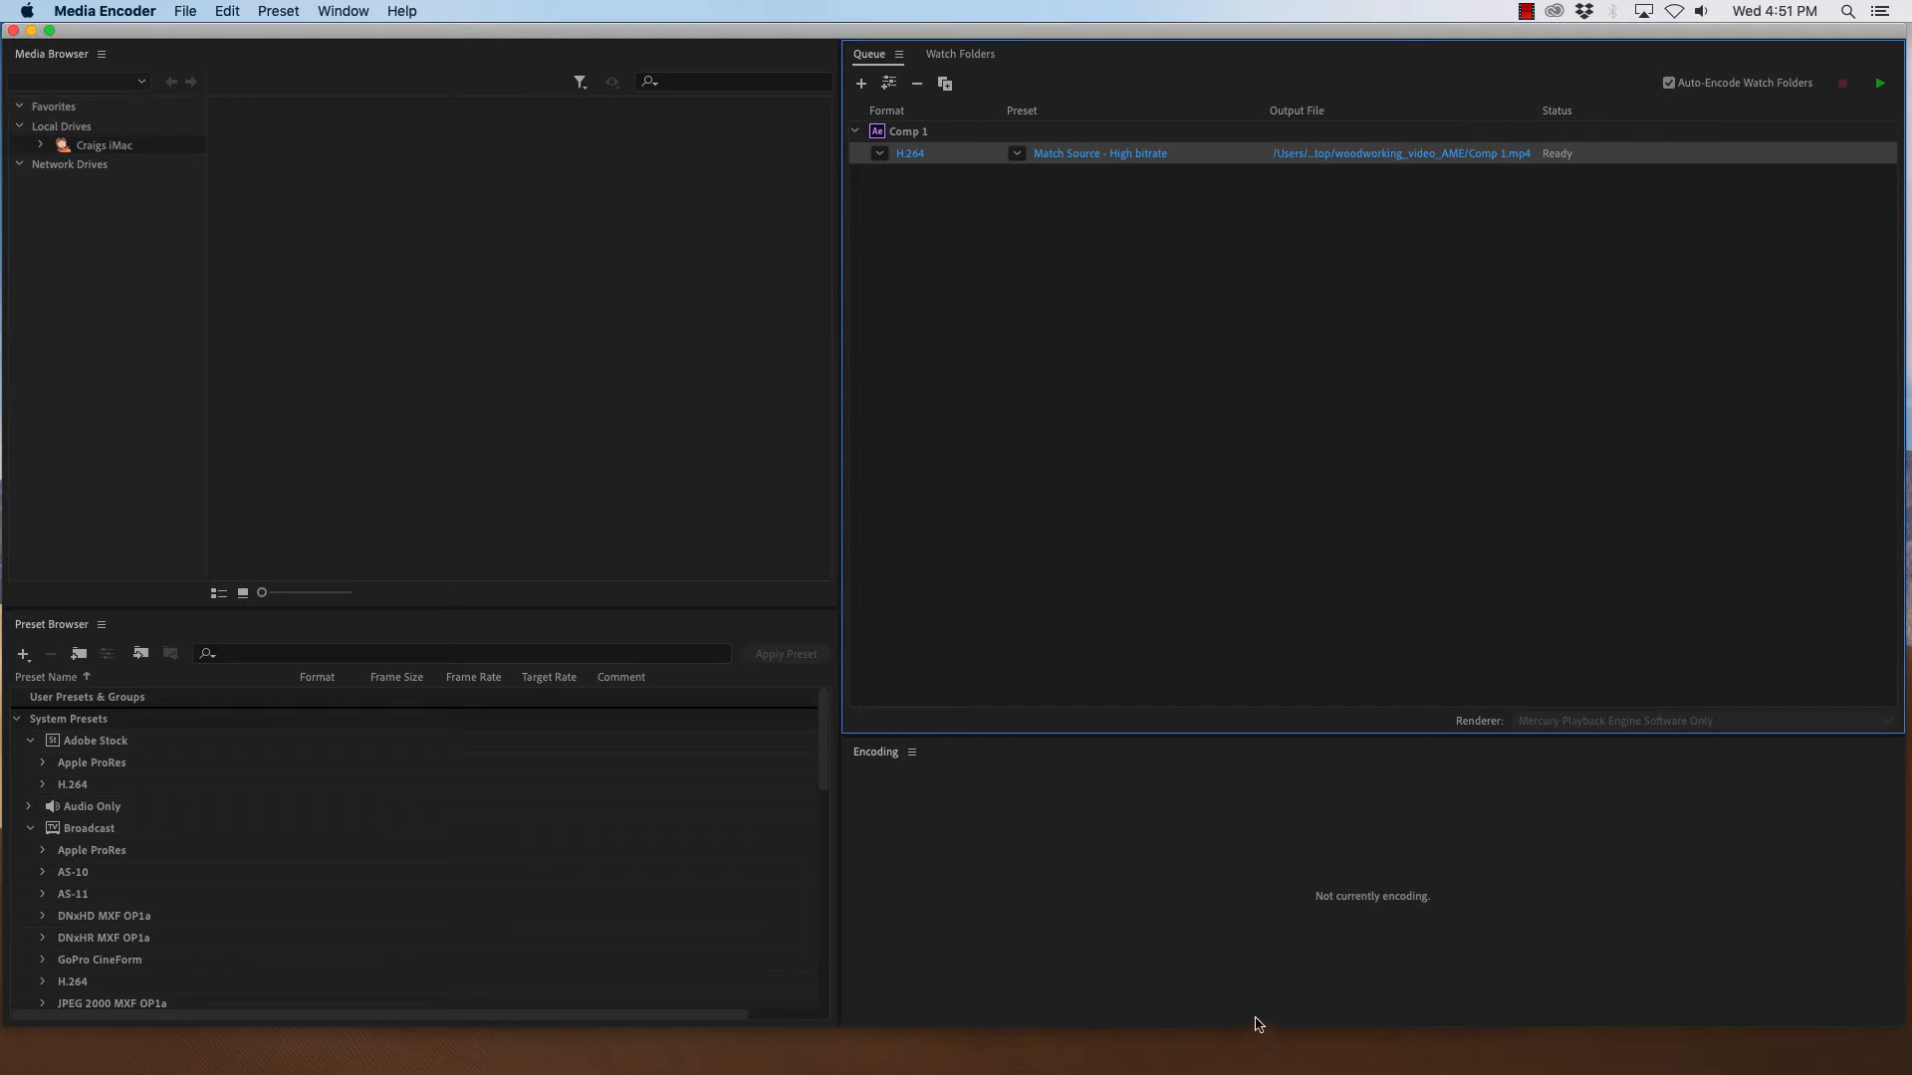
left_click_drag(1255, 1029, 1263, 1073)
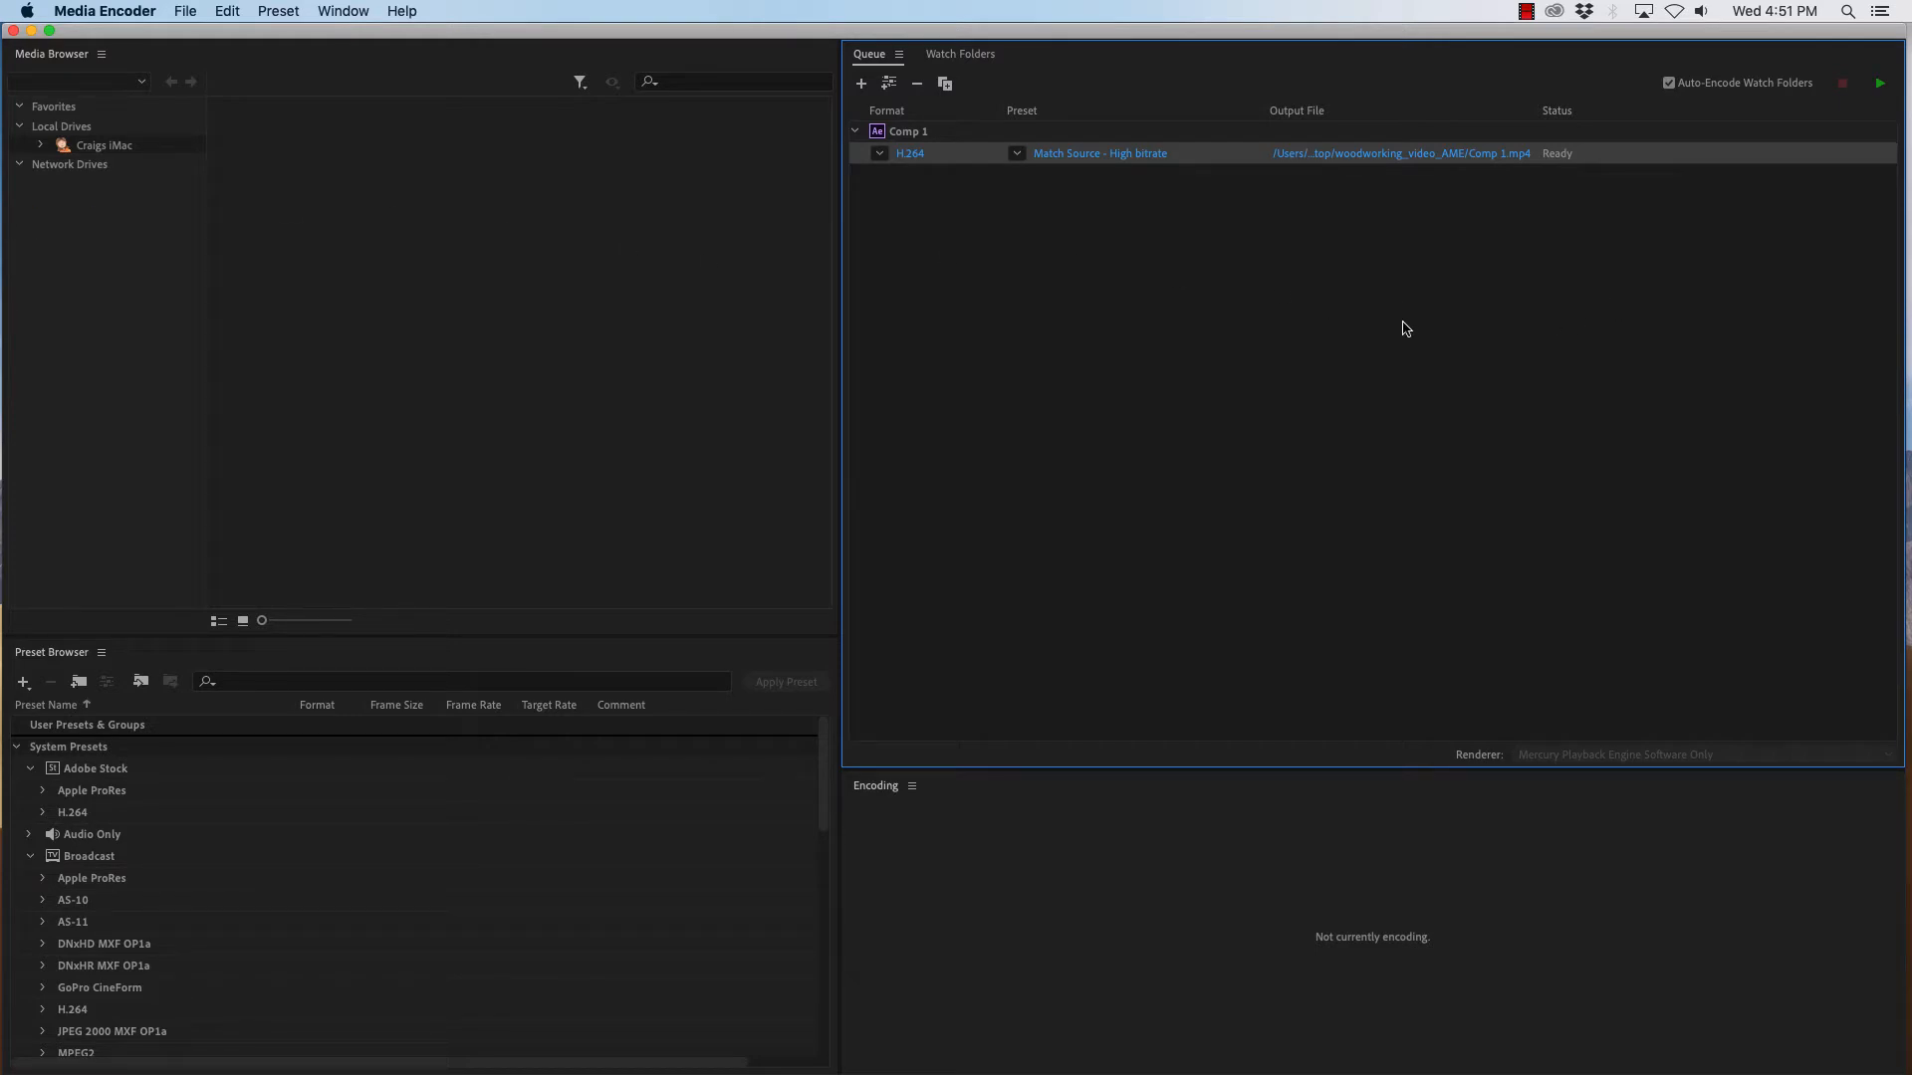
mouse_move(892, 1070)
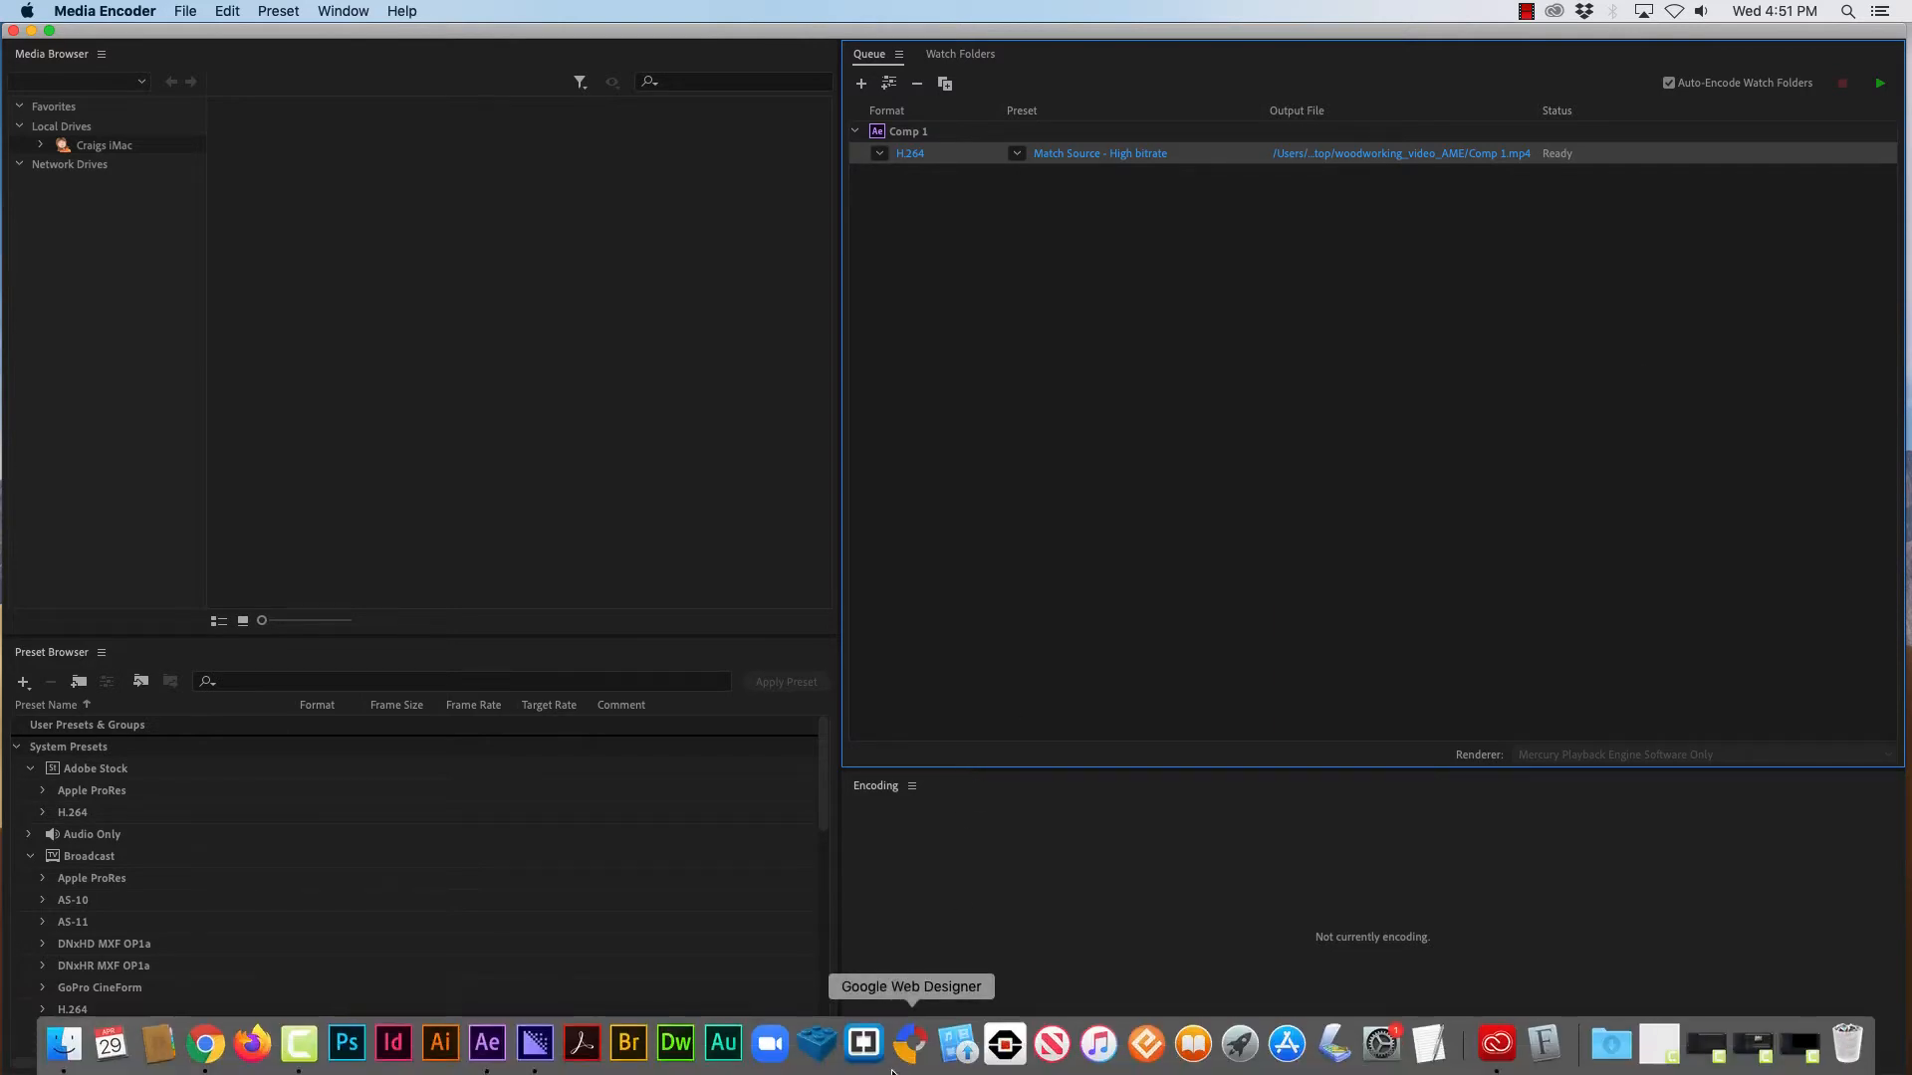
left_click(487, 1044)
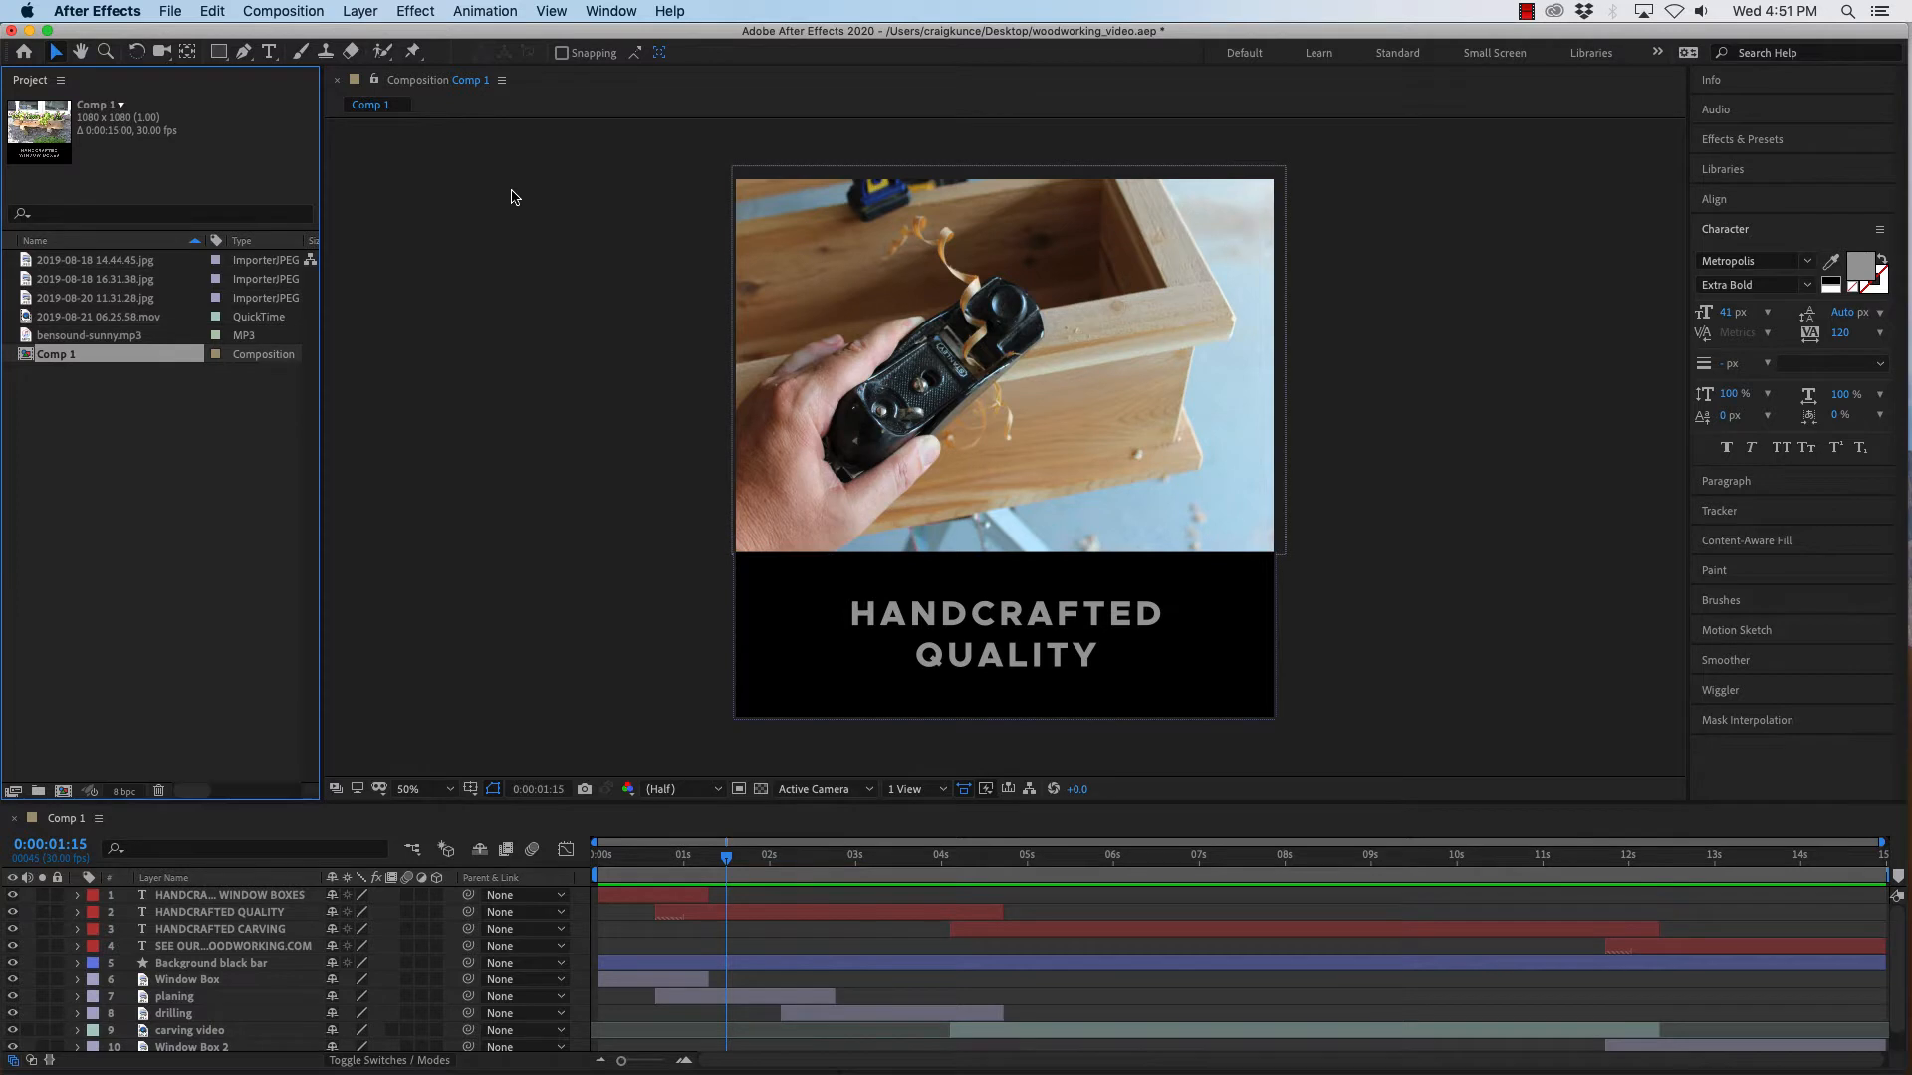
key("super+Tab")
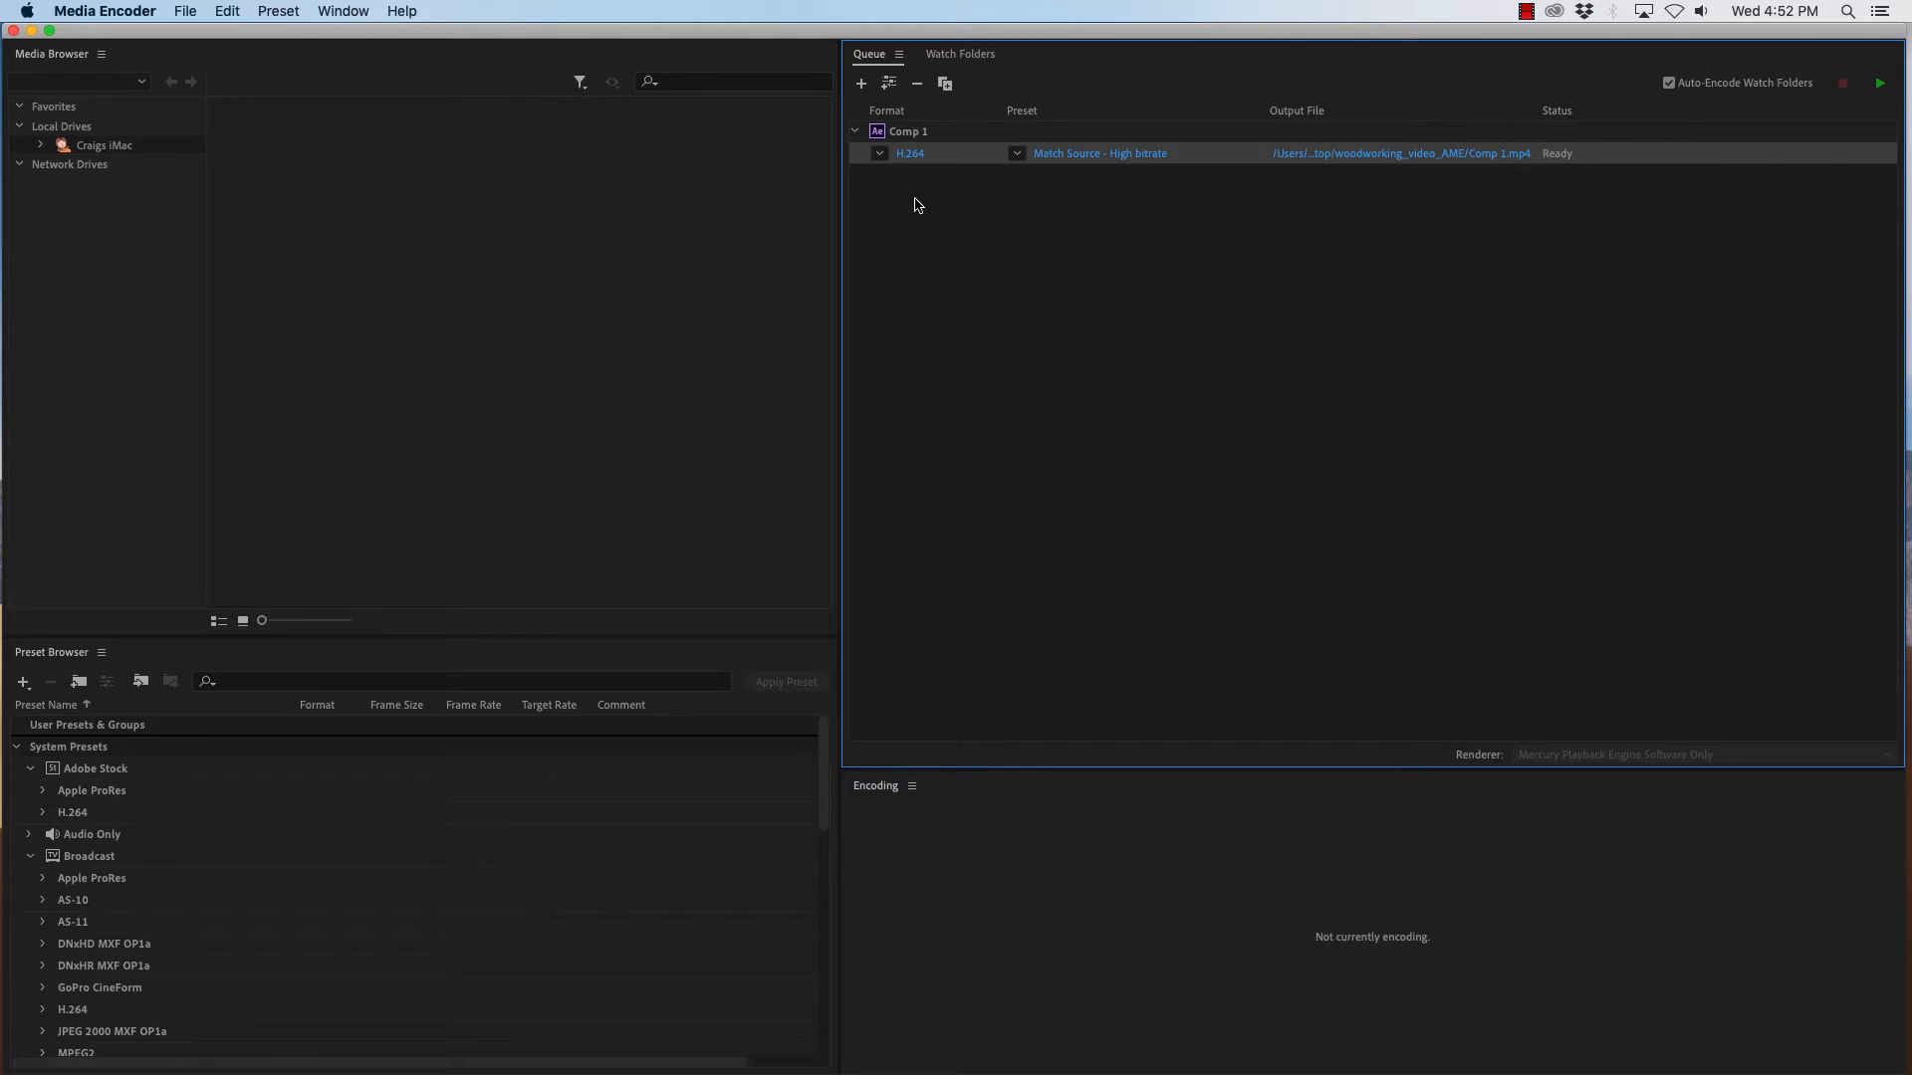
left_click(881, 155)
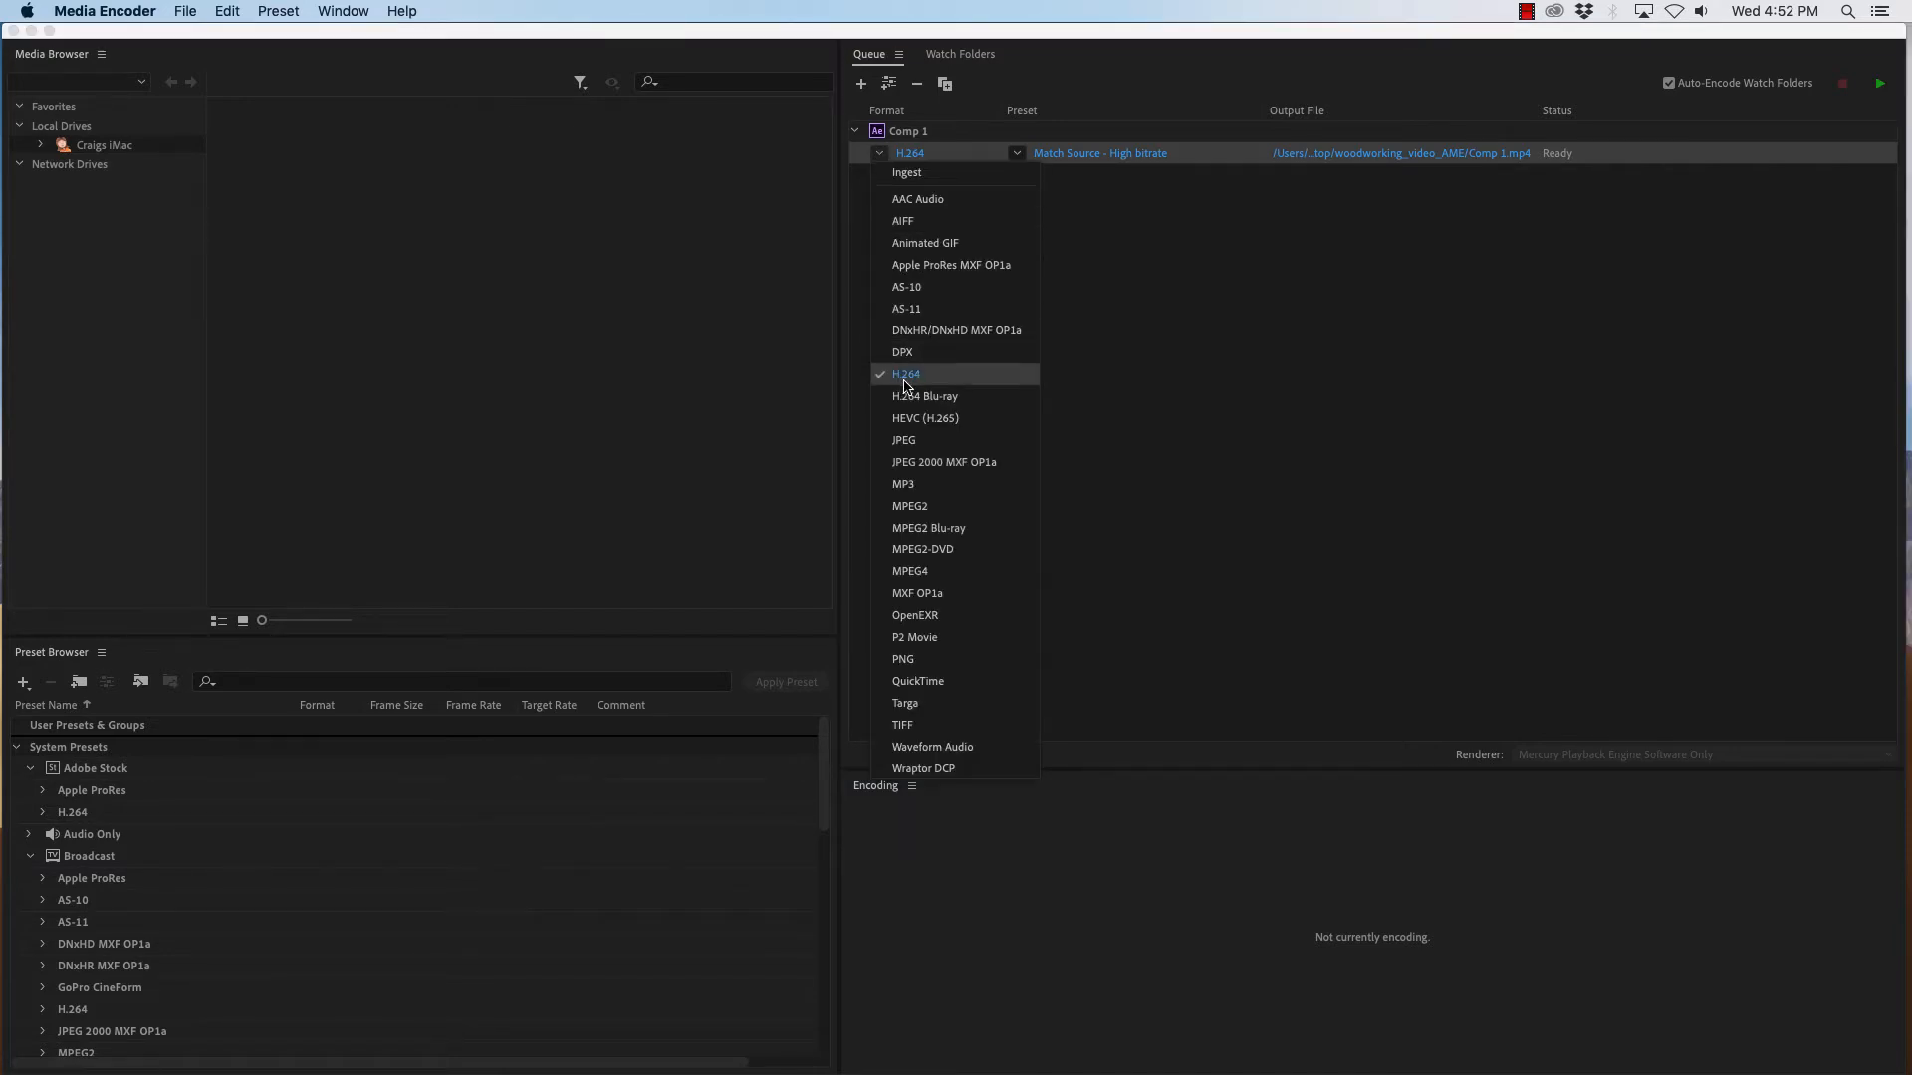
left_click(880, 154)
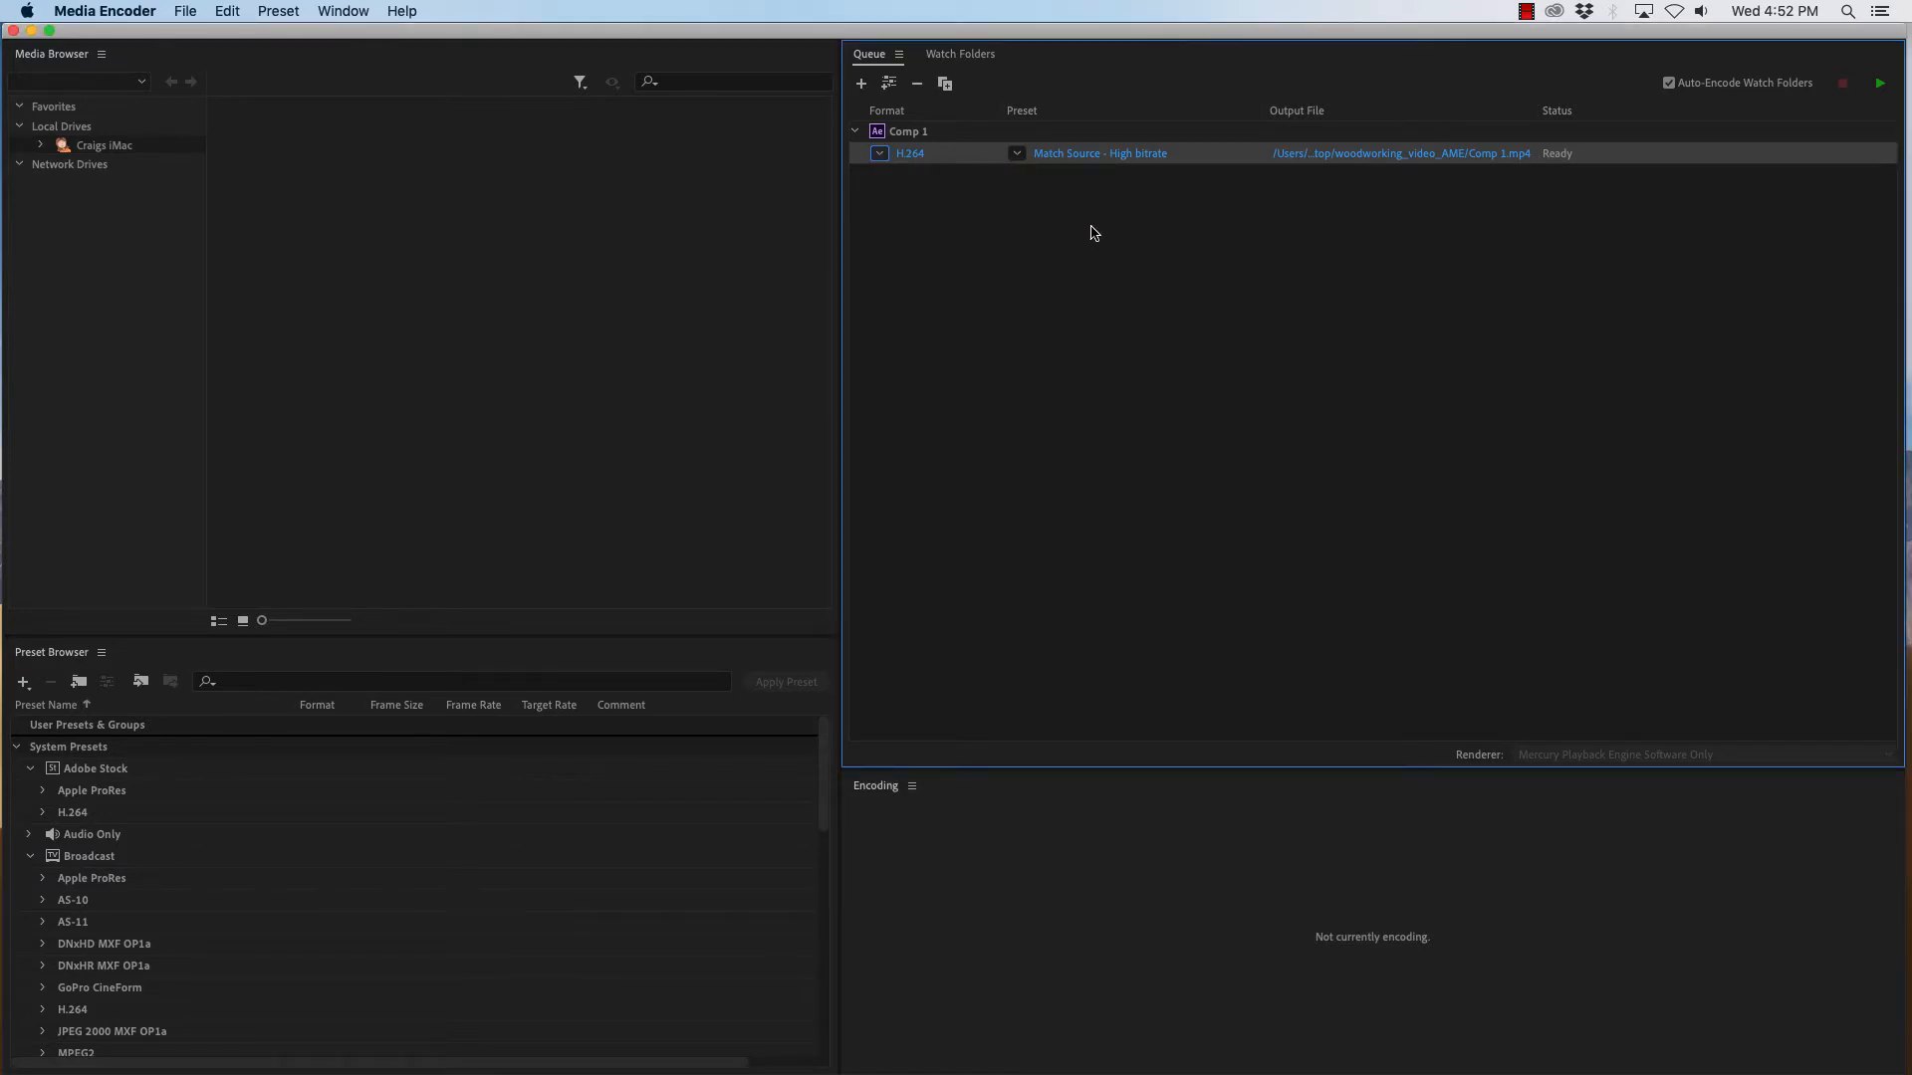
- Set the queued item's output file to Beginner Animated Video on the Desktop
left_click(1017, 154)
left_click(1127, 178)
key("super+0")
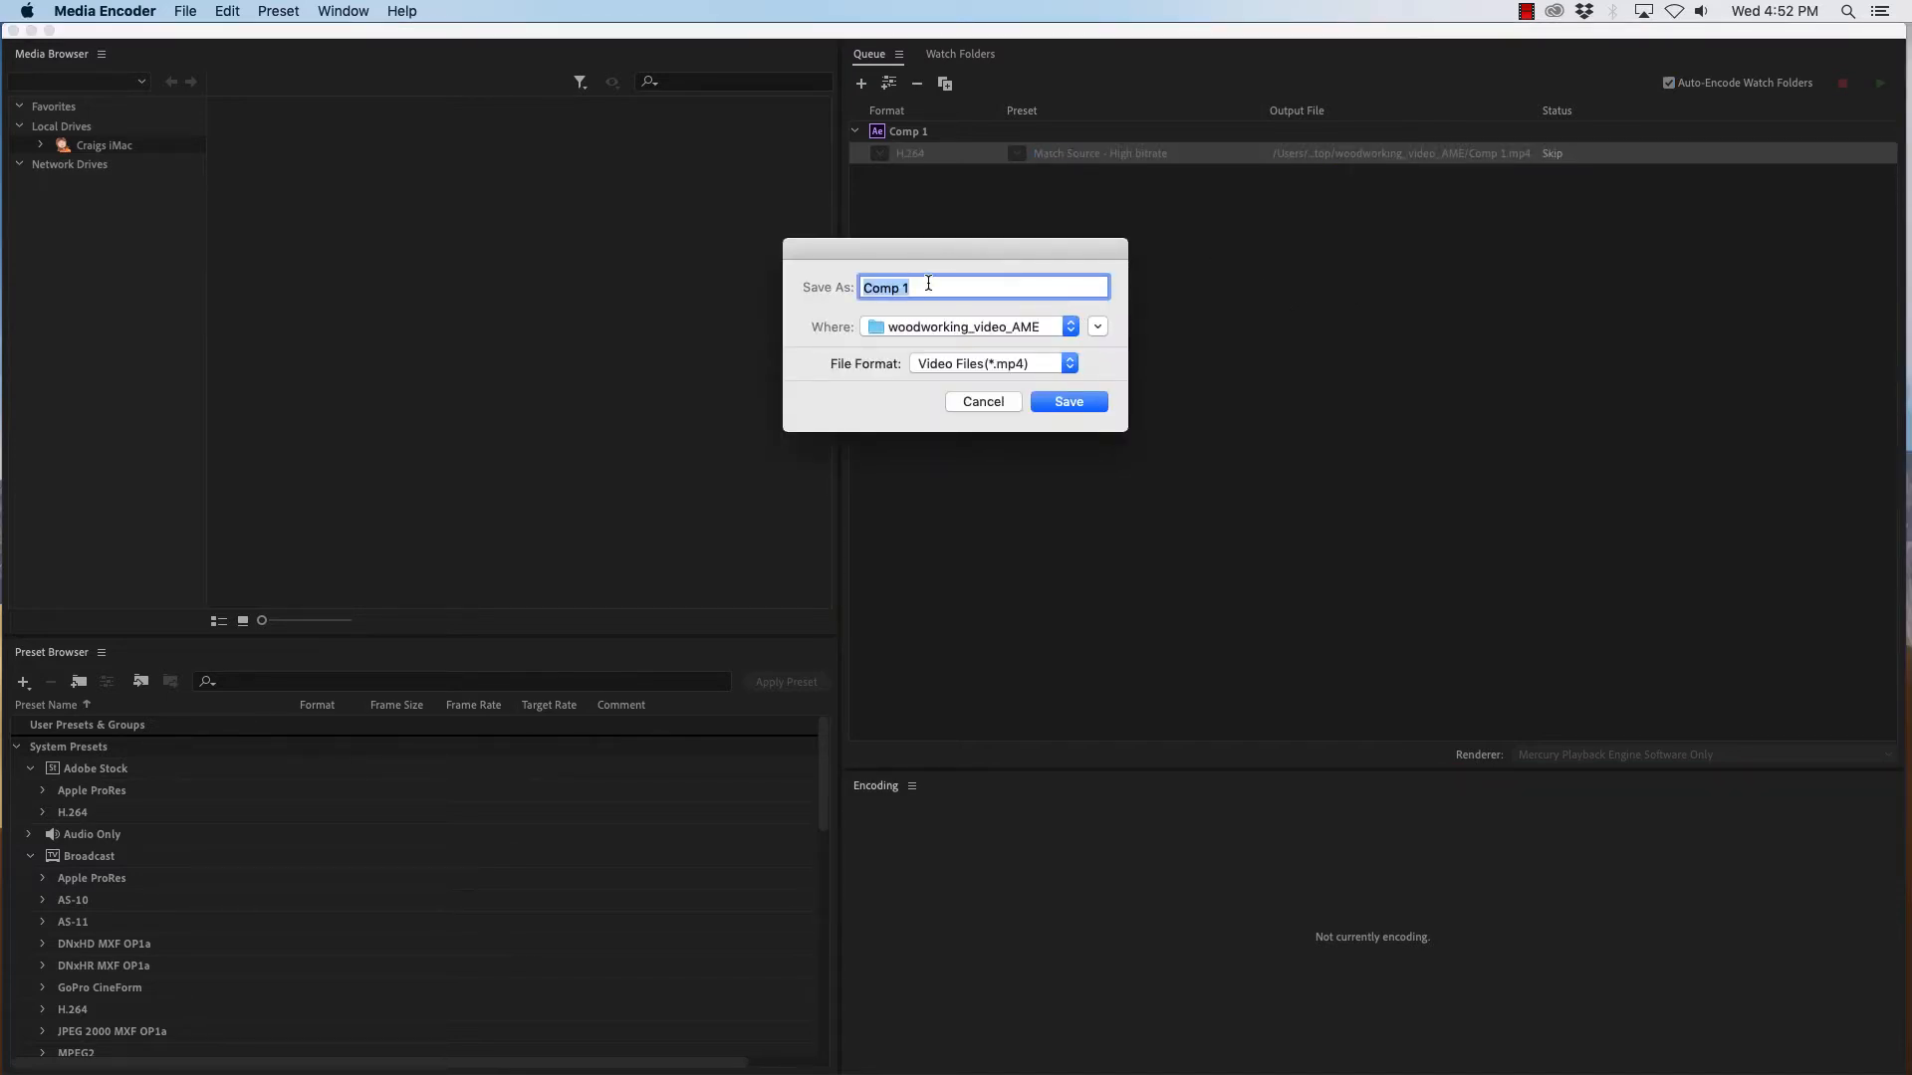
type("Beginn")
type("er Animated Video")
key("super+d")
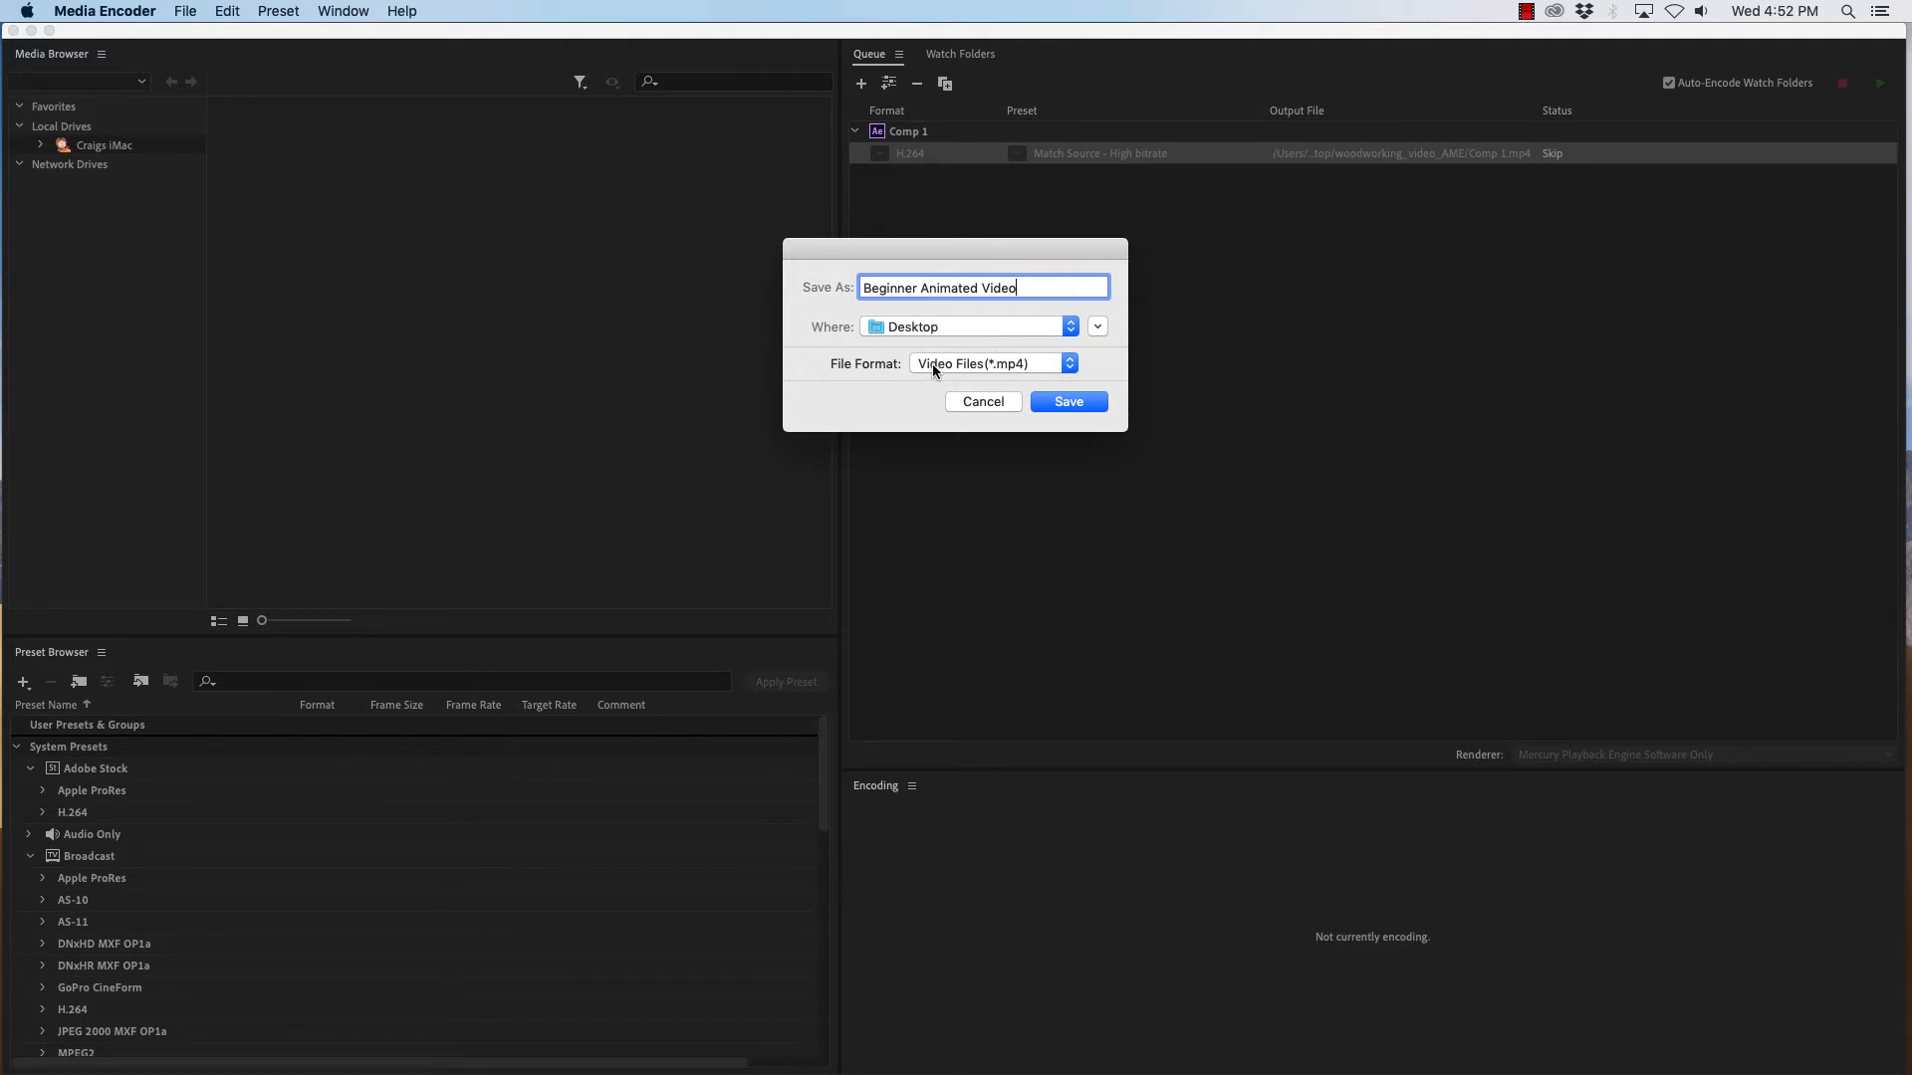
left_click(1088, 405)
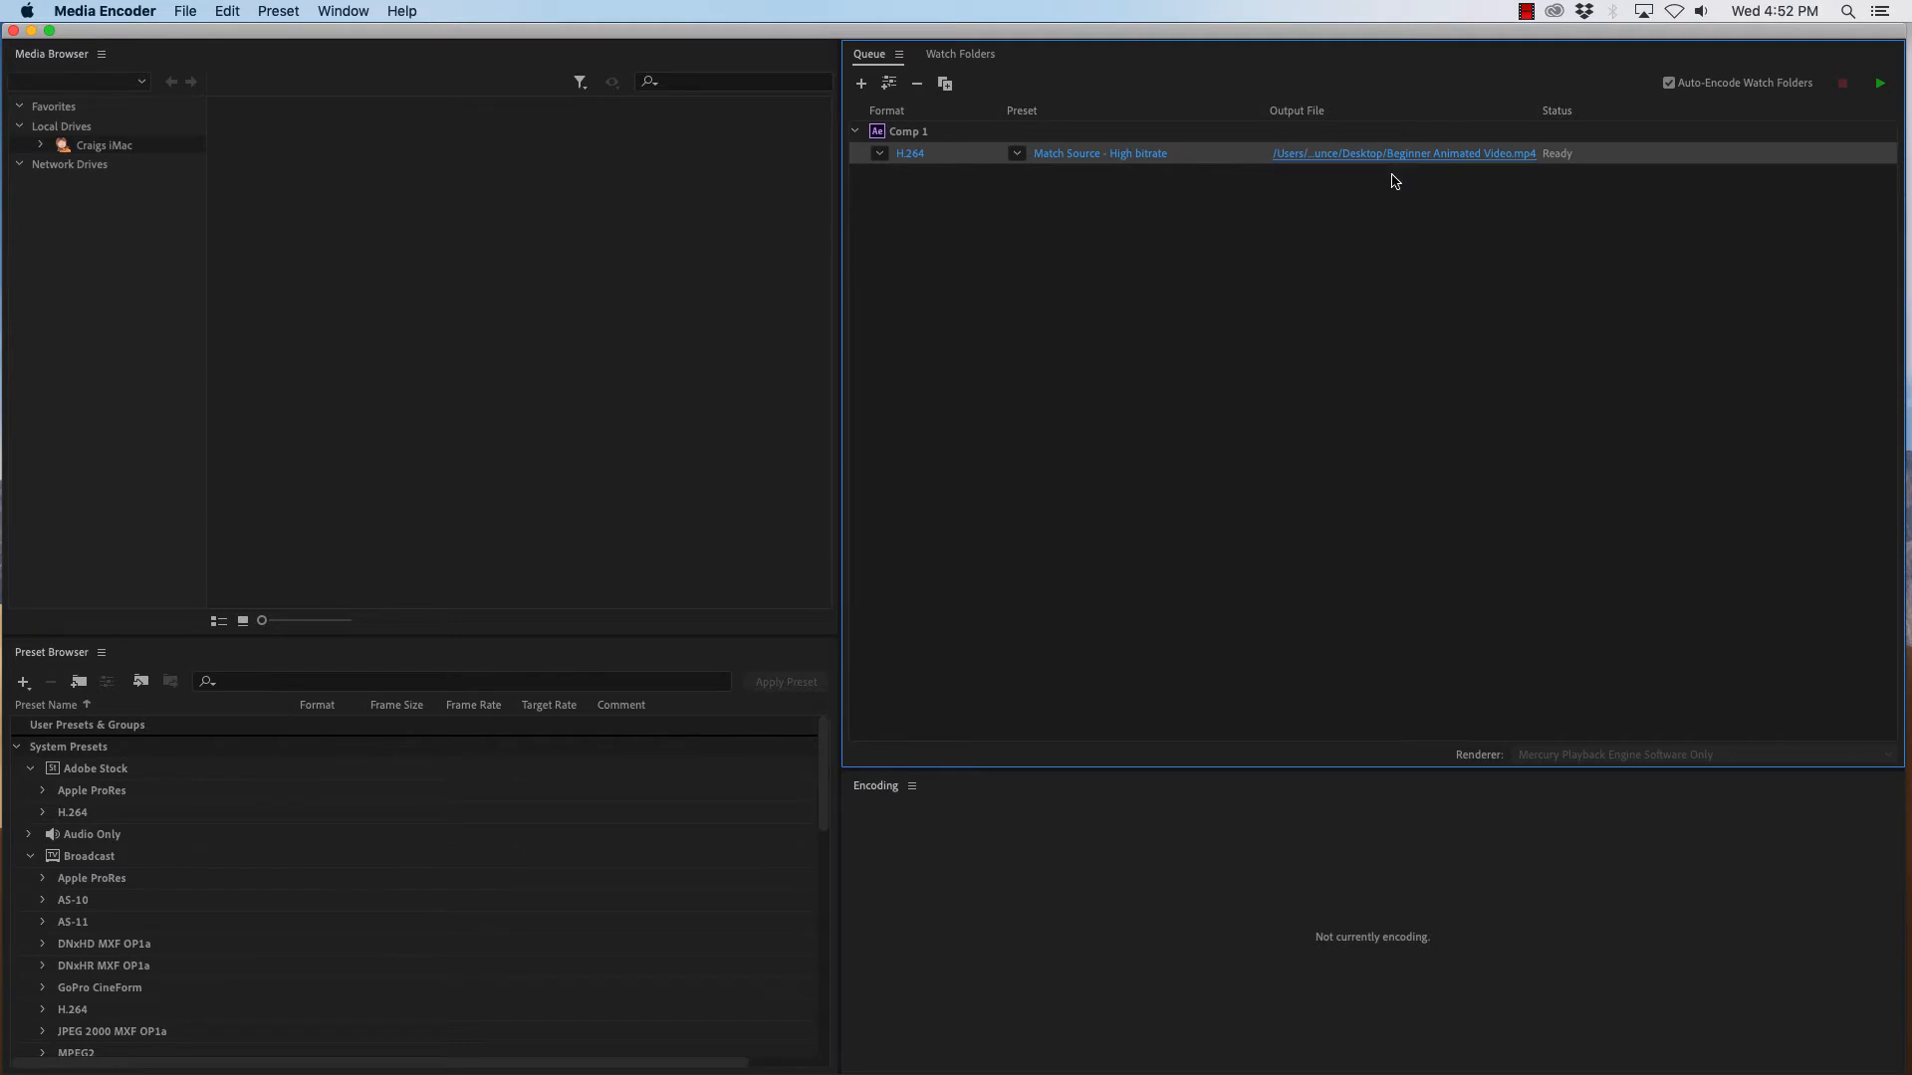
- Open the export settings for the queued Comp 1 item and enable Render at Maximum Depth
left_click(1071, 157)
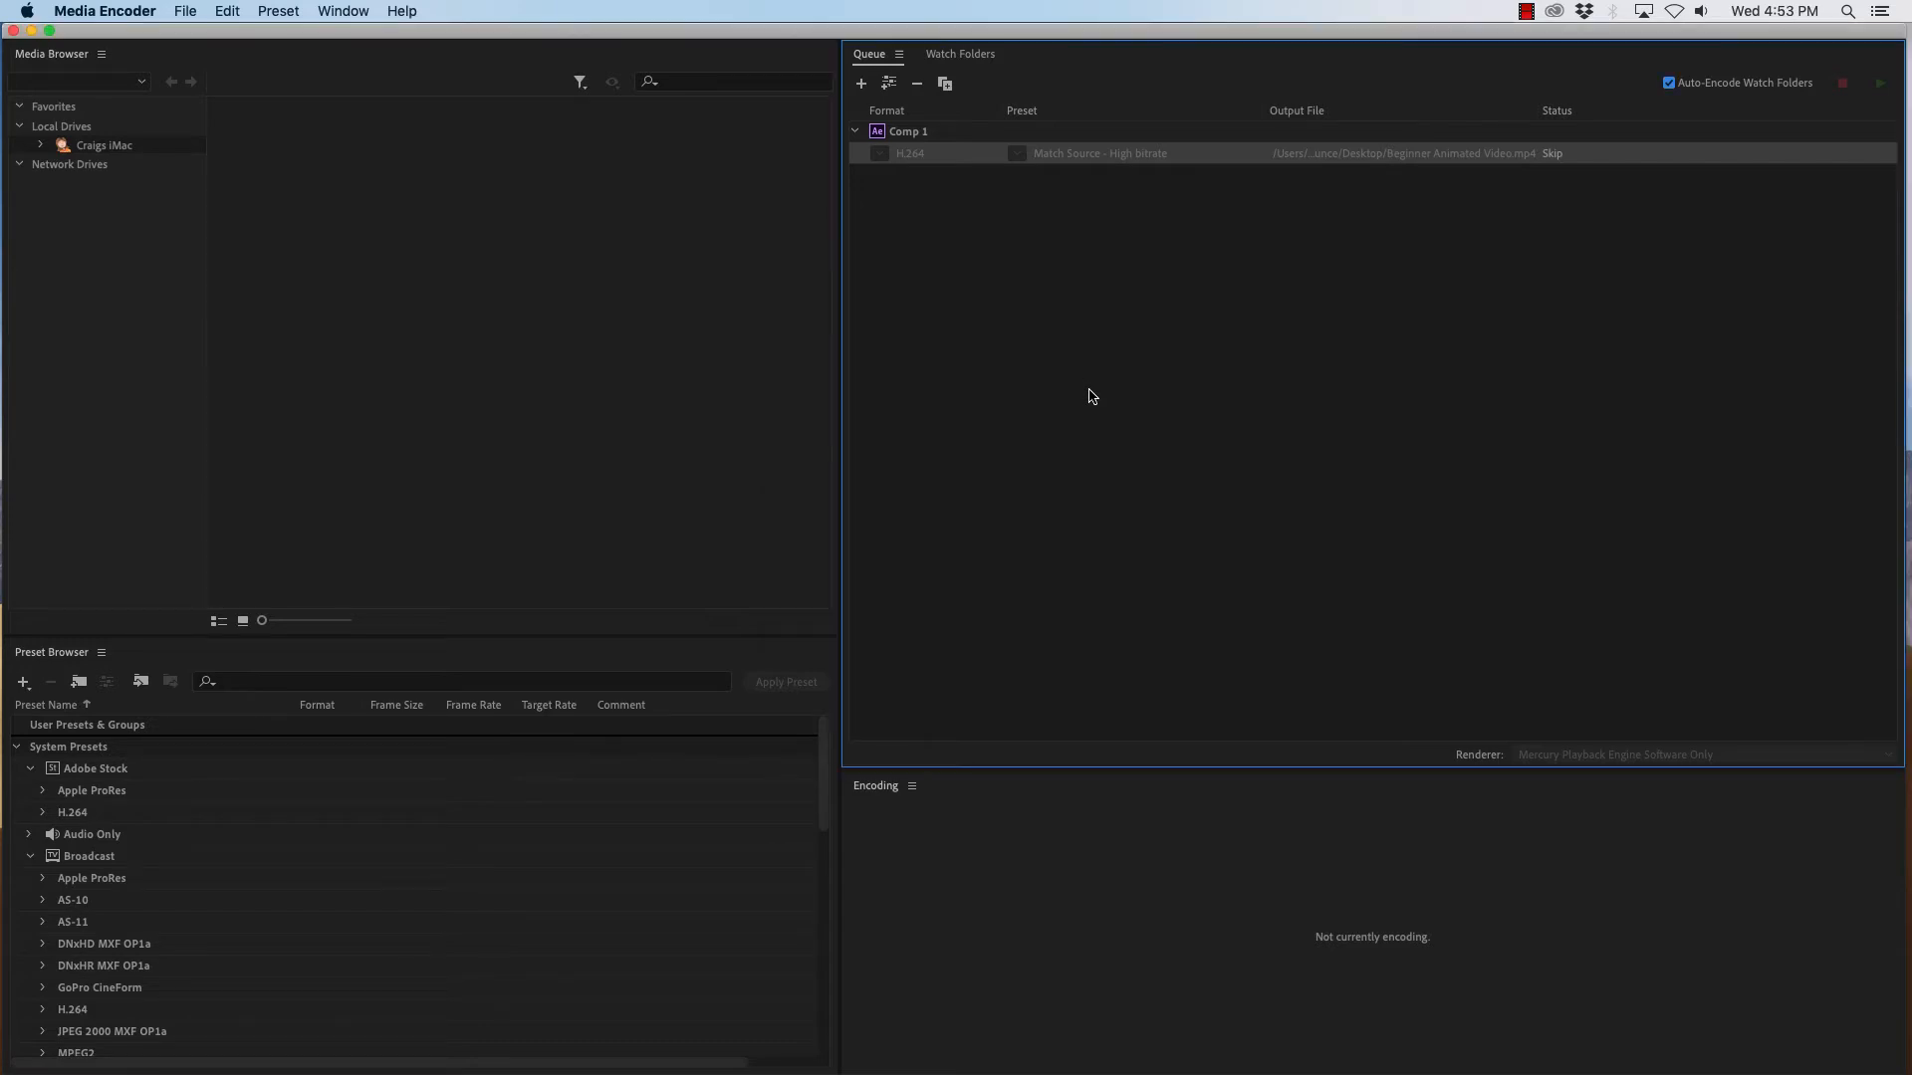
left_click_drag(1013, 153, 1018, 50)
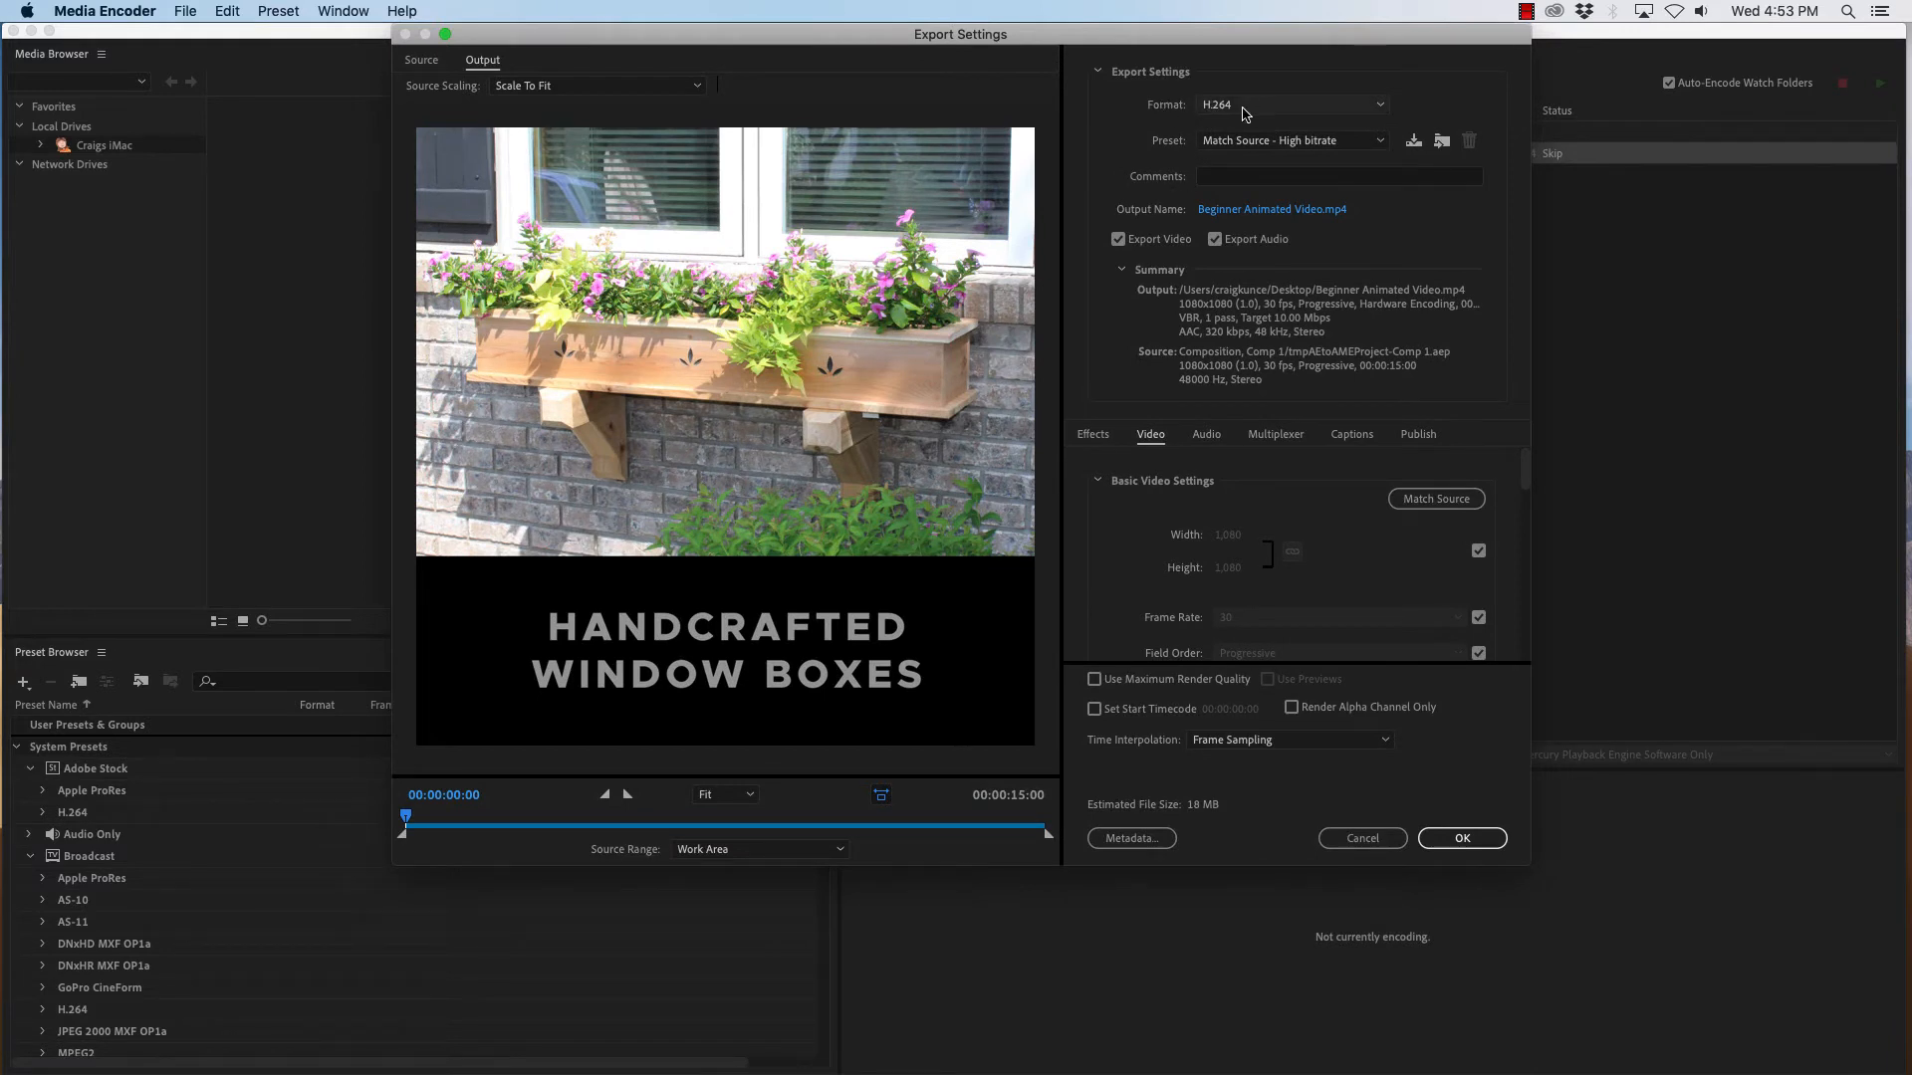
left_click(1099, 75)
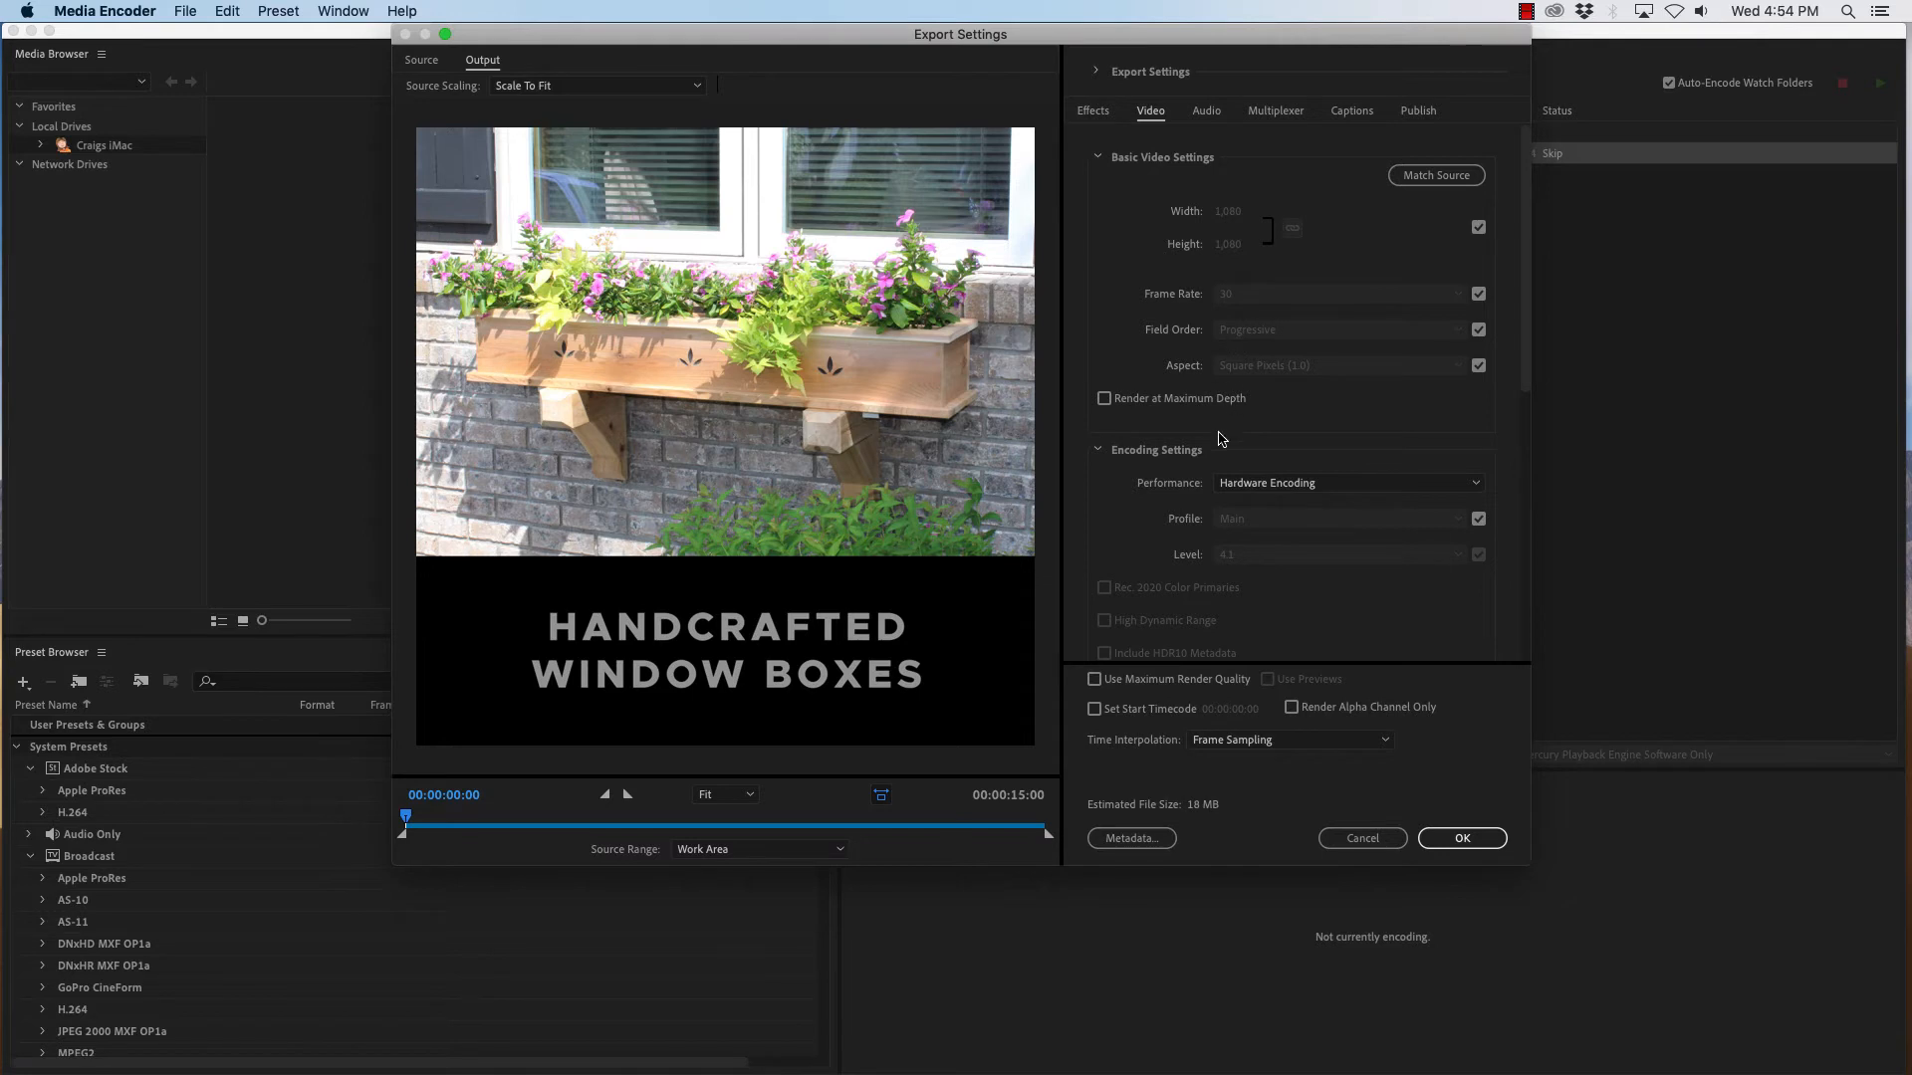
scroll(1224, 481, "down", 1)
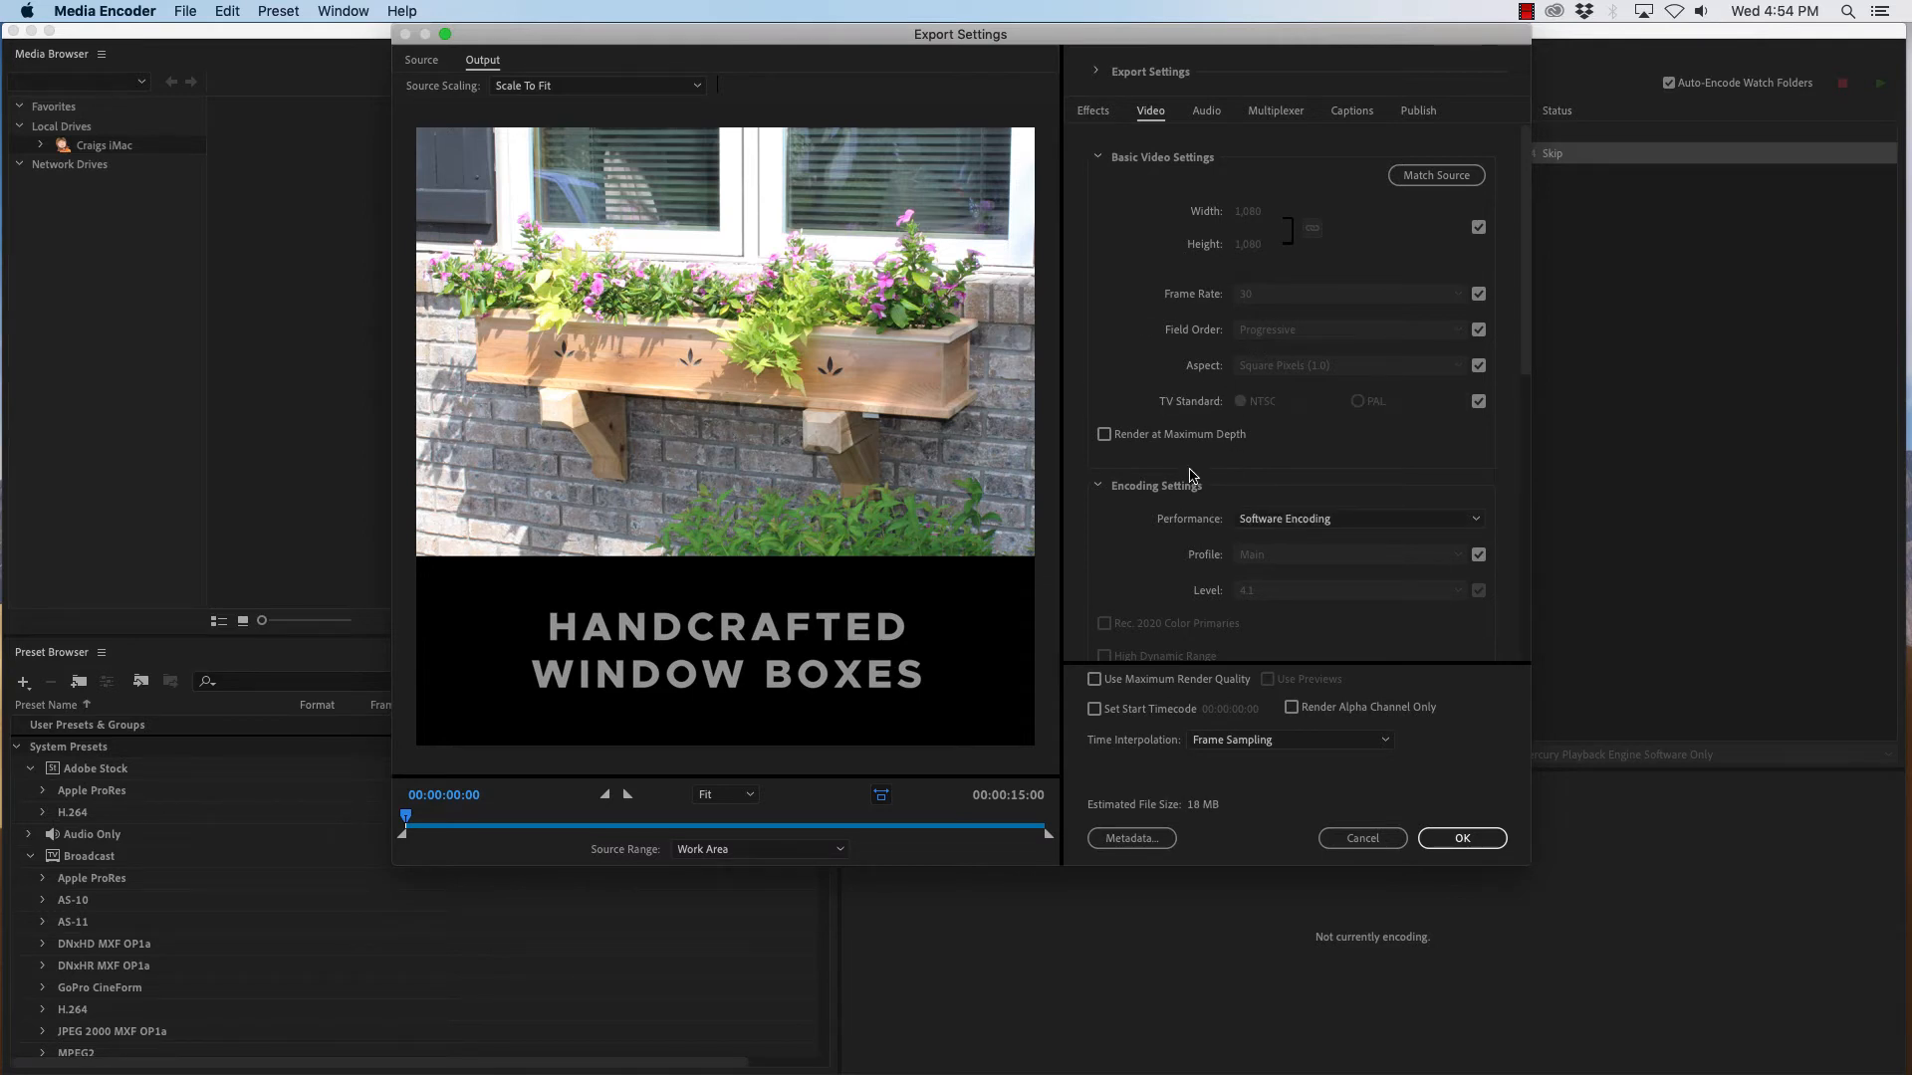
scroll(1295, 519, "up", 1)
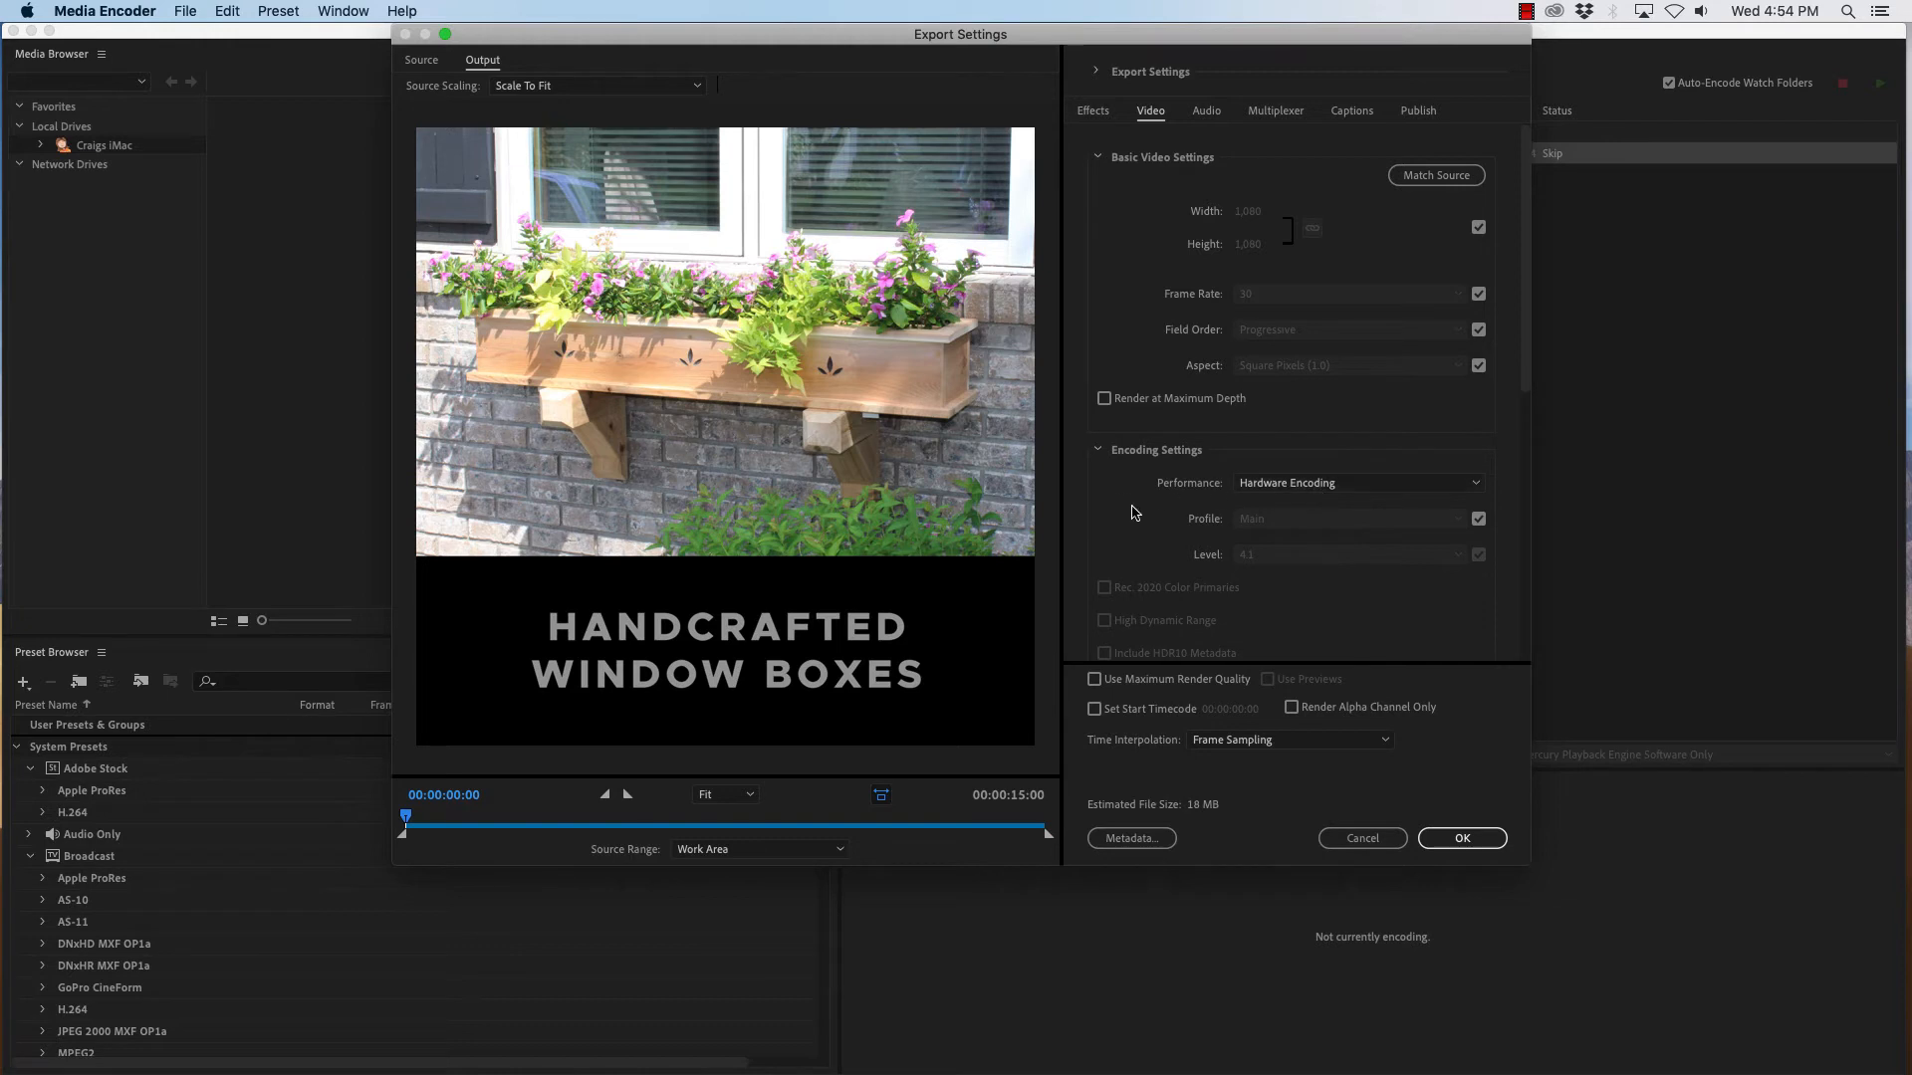
scroll(1125, 502, "down", 5)
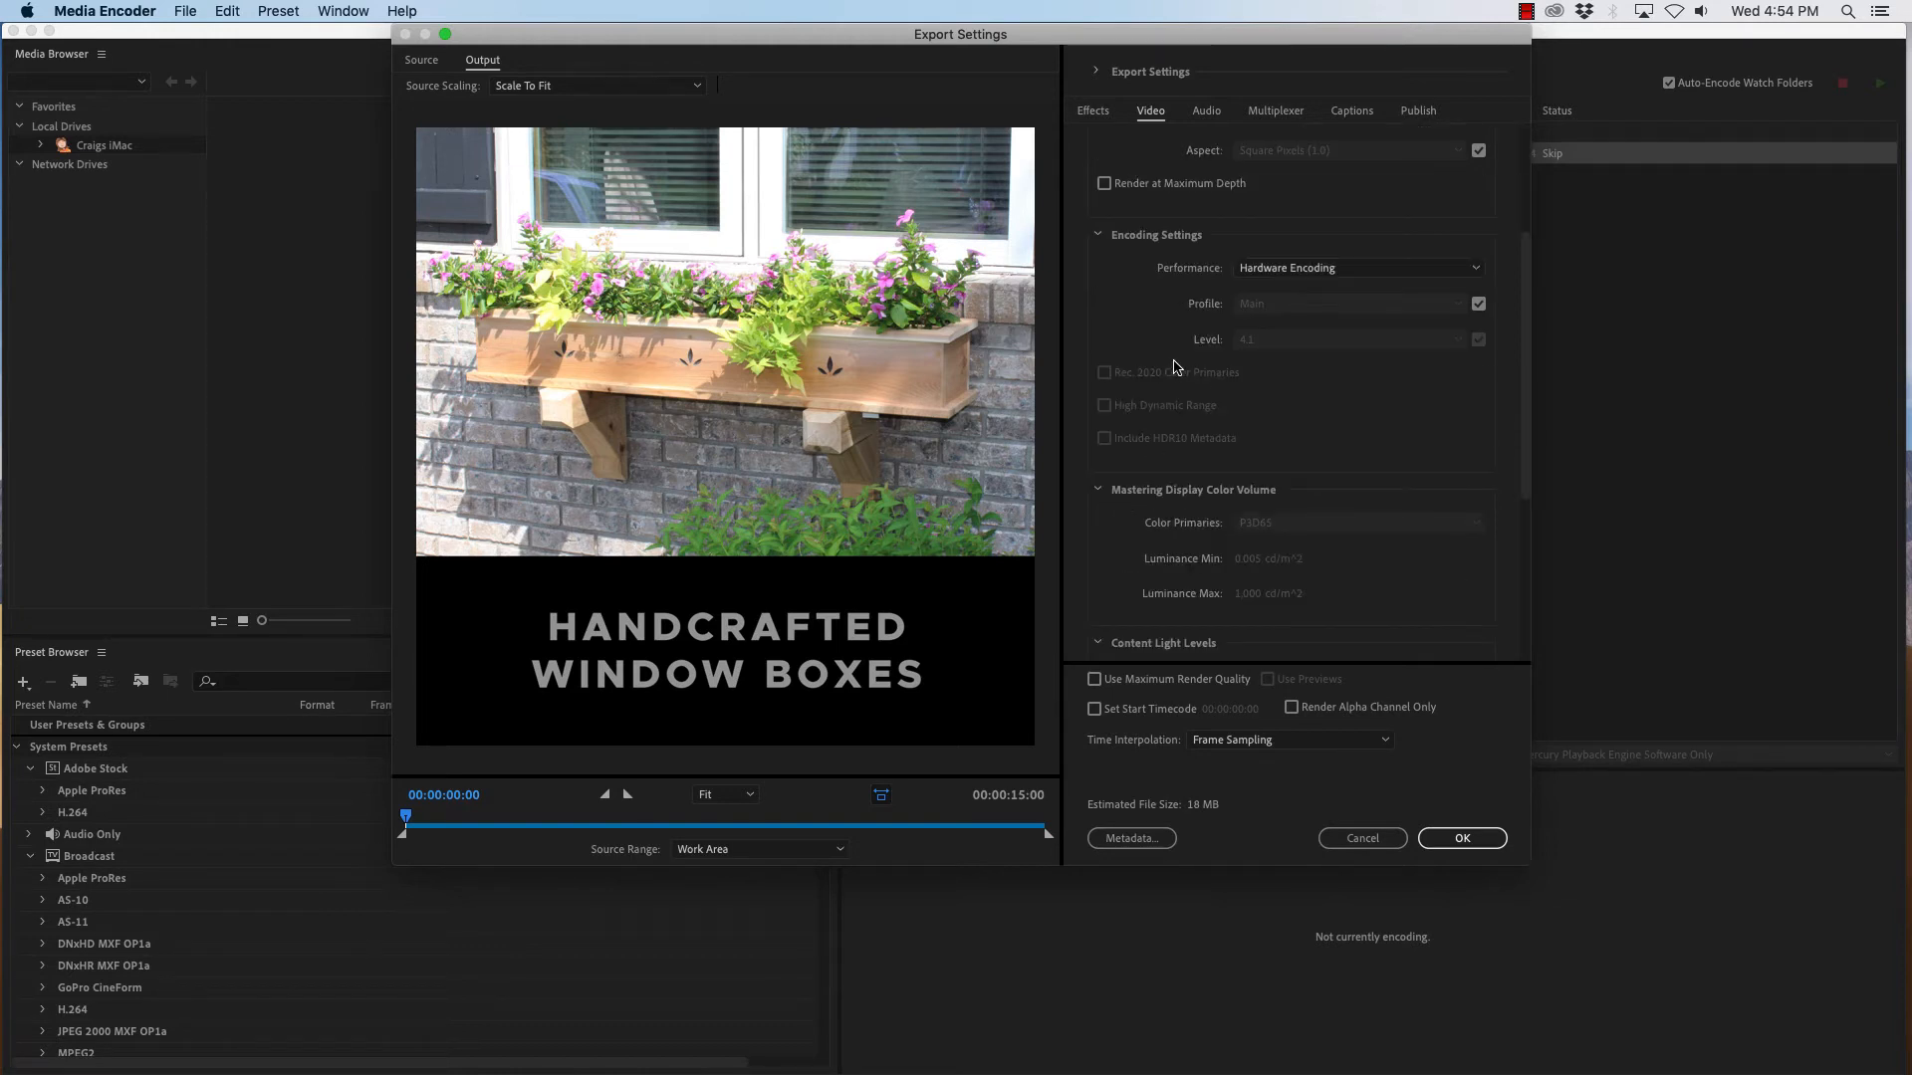
left_click(1105, 184)
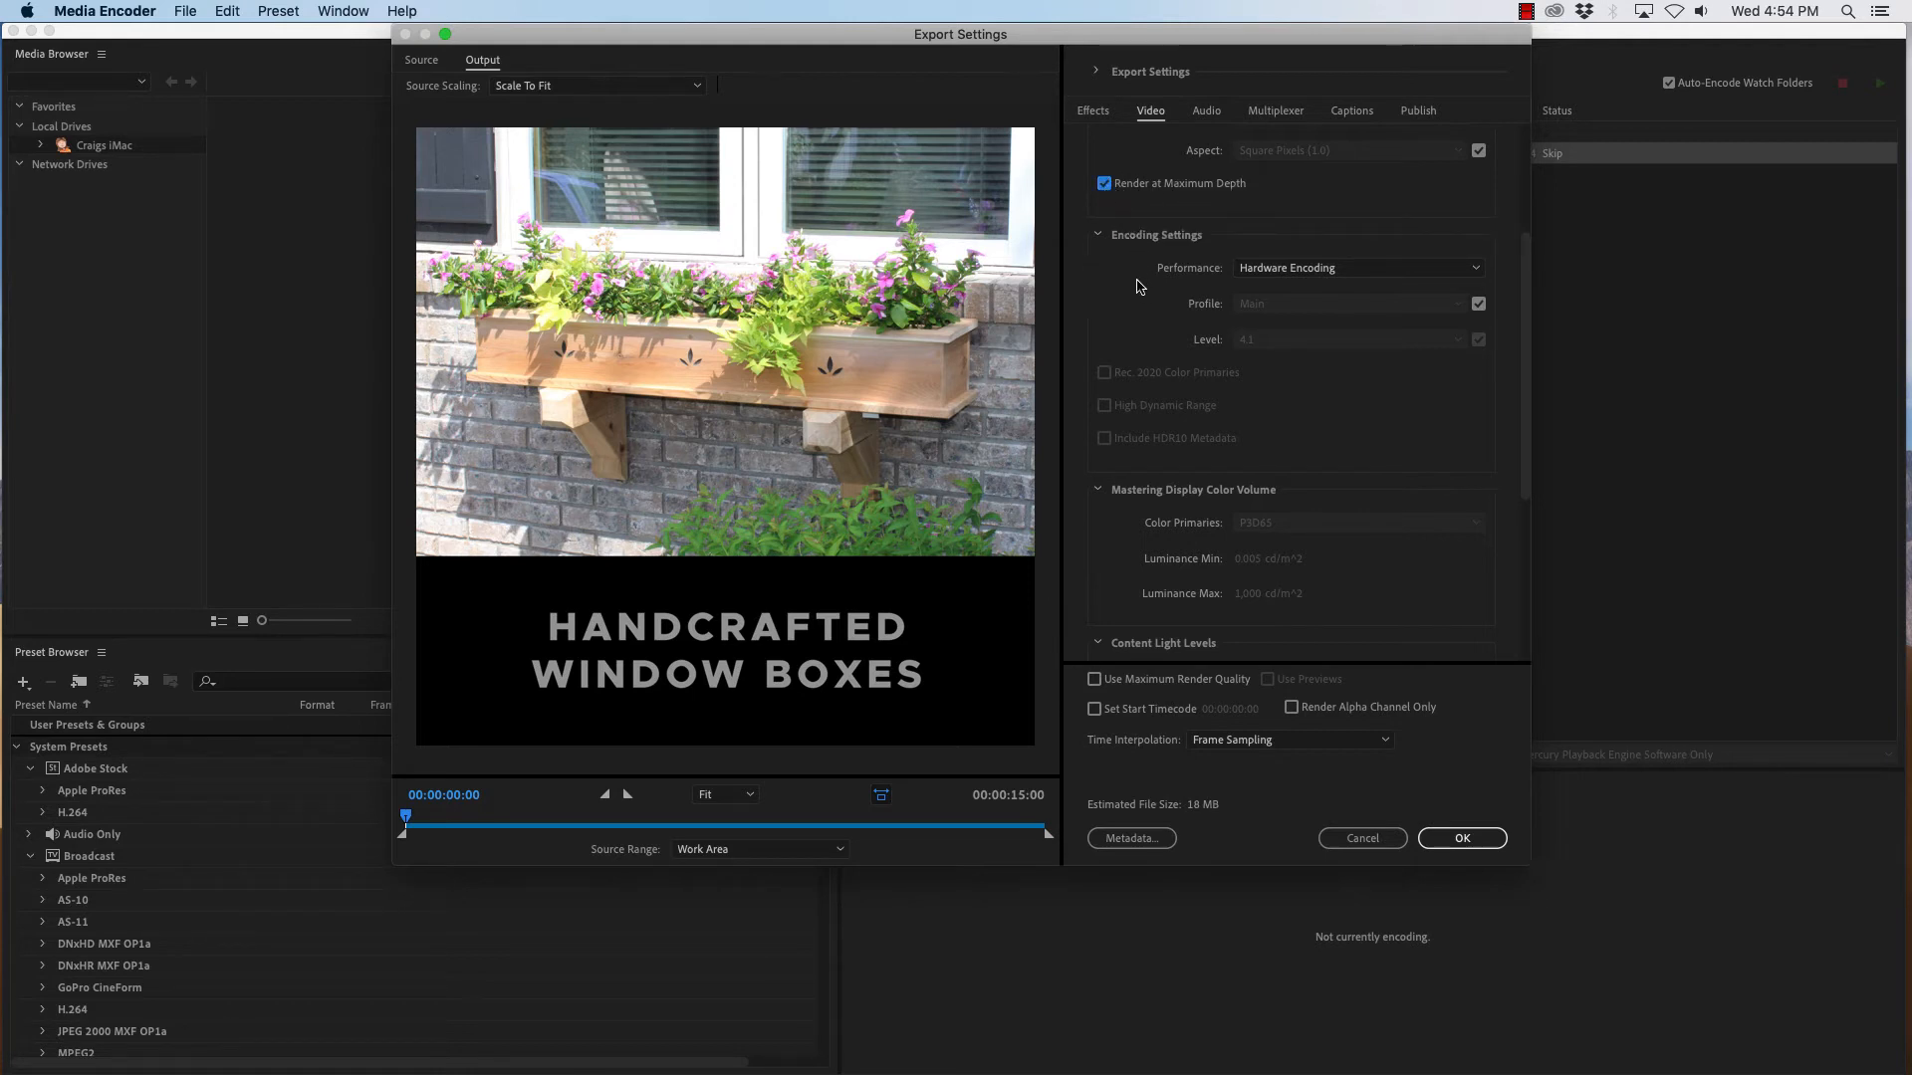
- Set bitrate encoding to VBR, 2 pass and lower the target bitrate to about 4.22 Mbps
scroll(1074, 298, "down", 1)
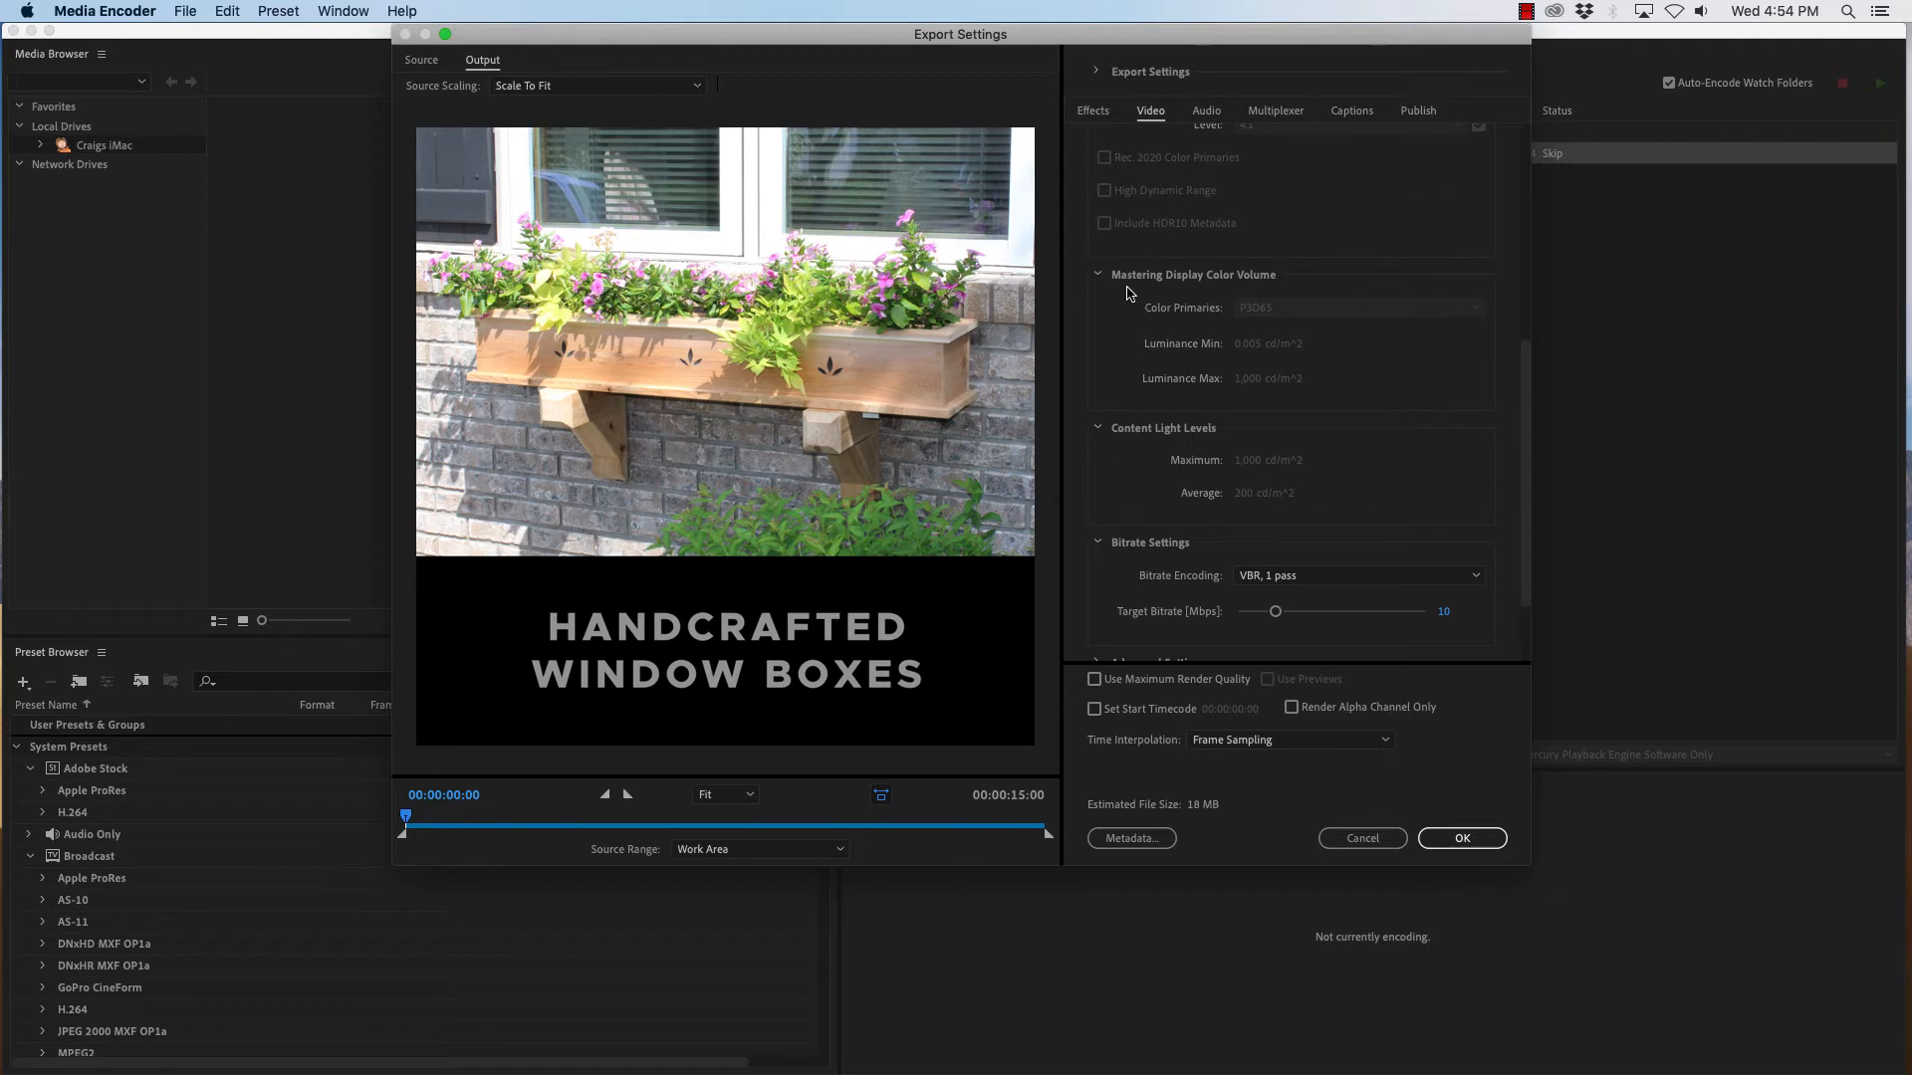
scroll(1089, 420, "down", 3)
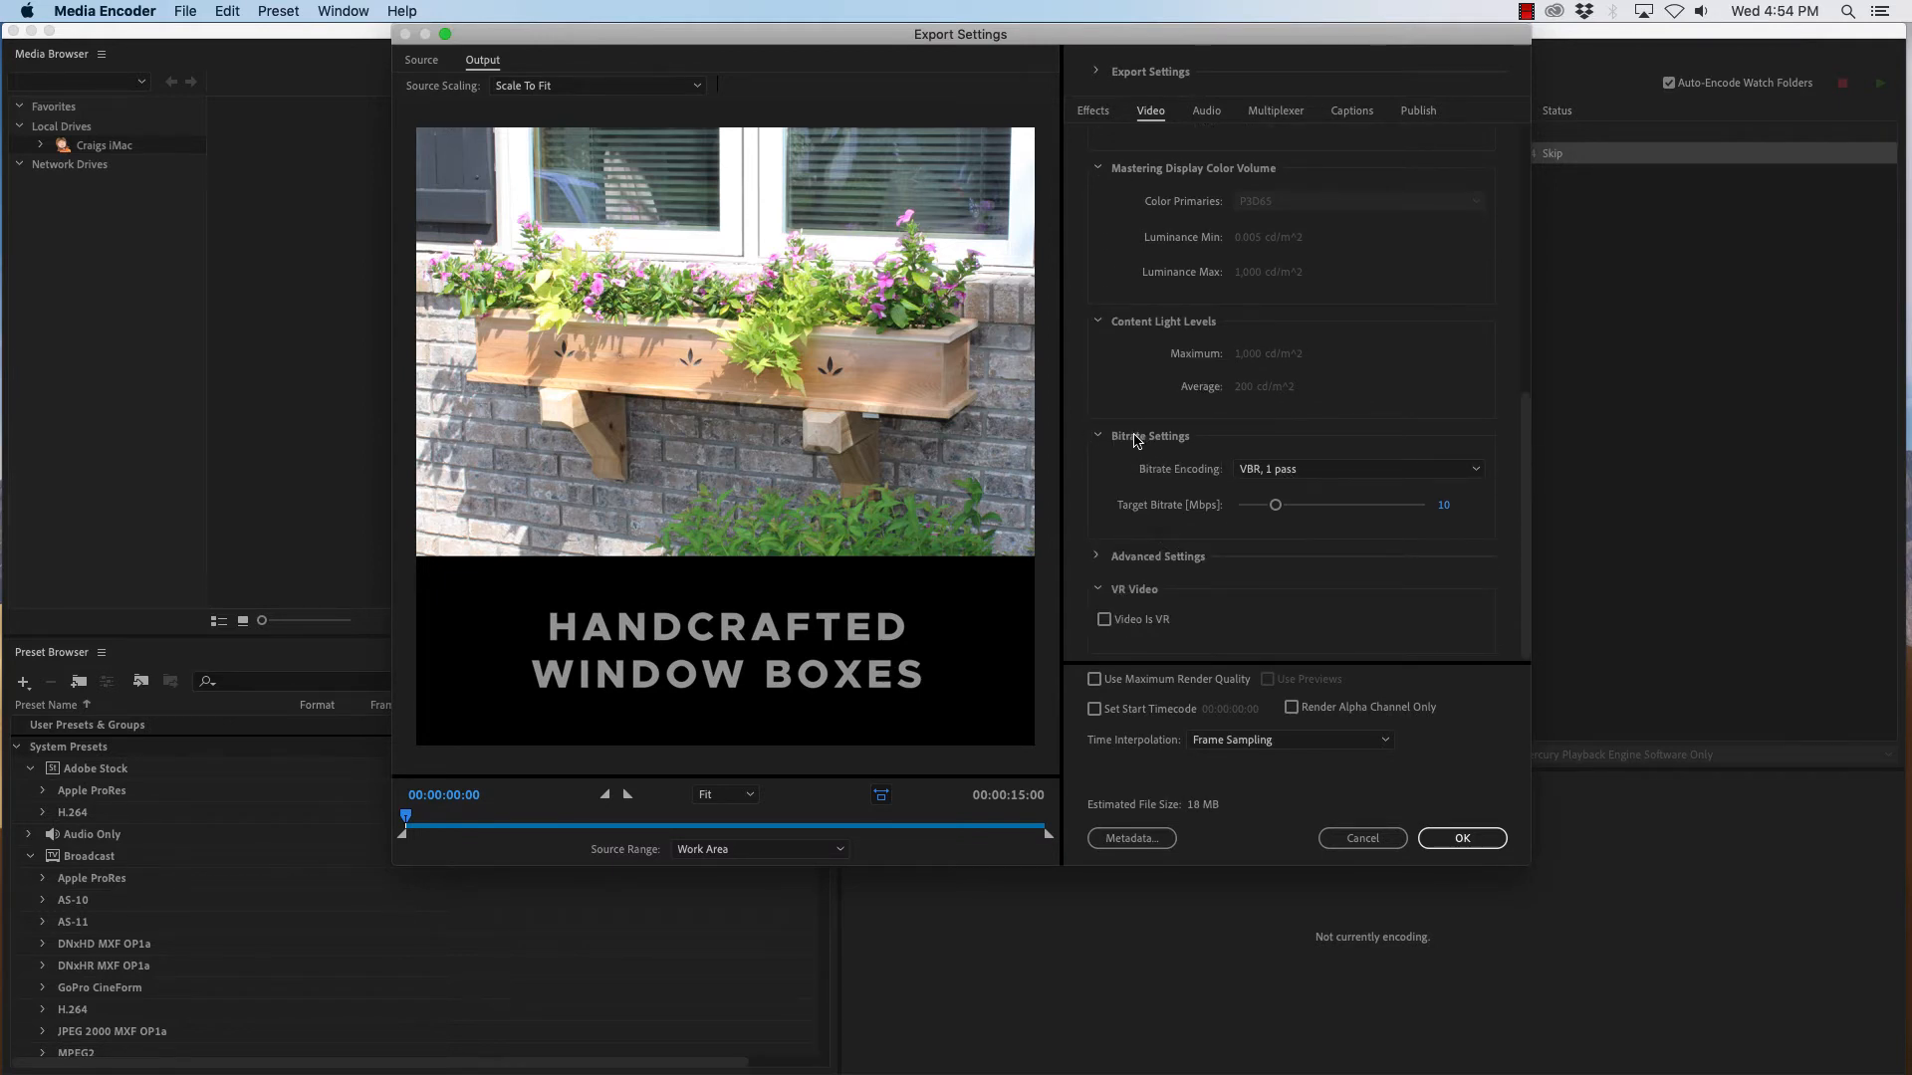
left_click(1316, 475)
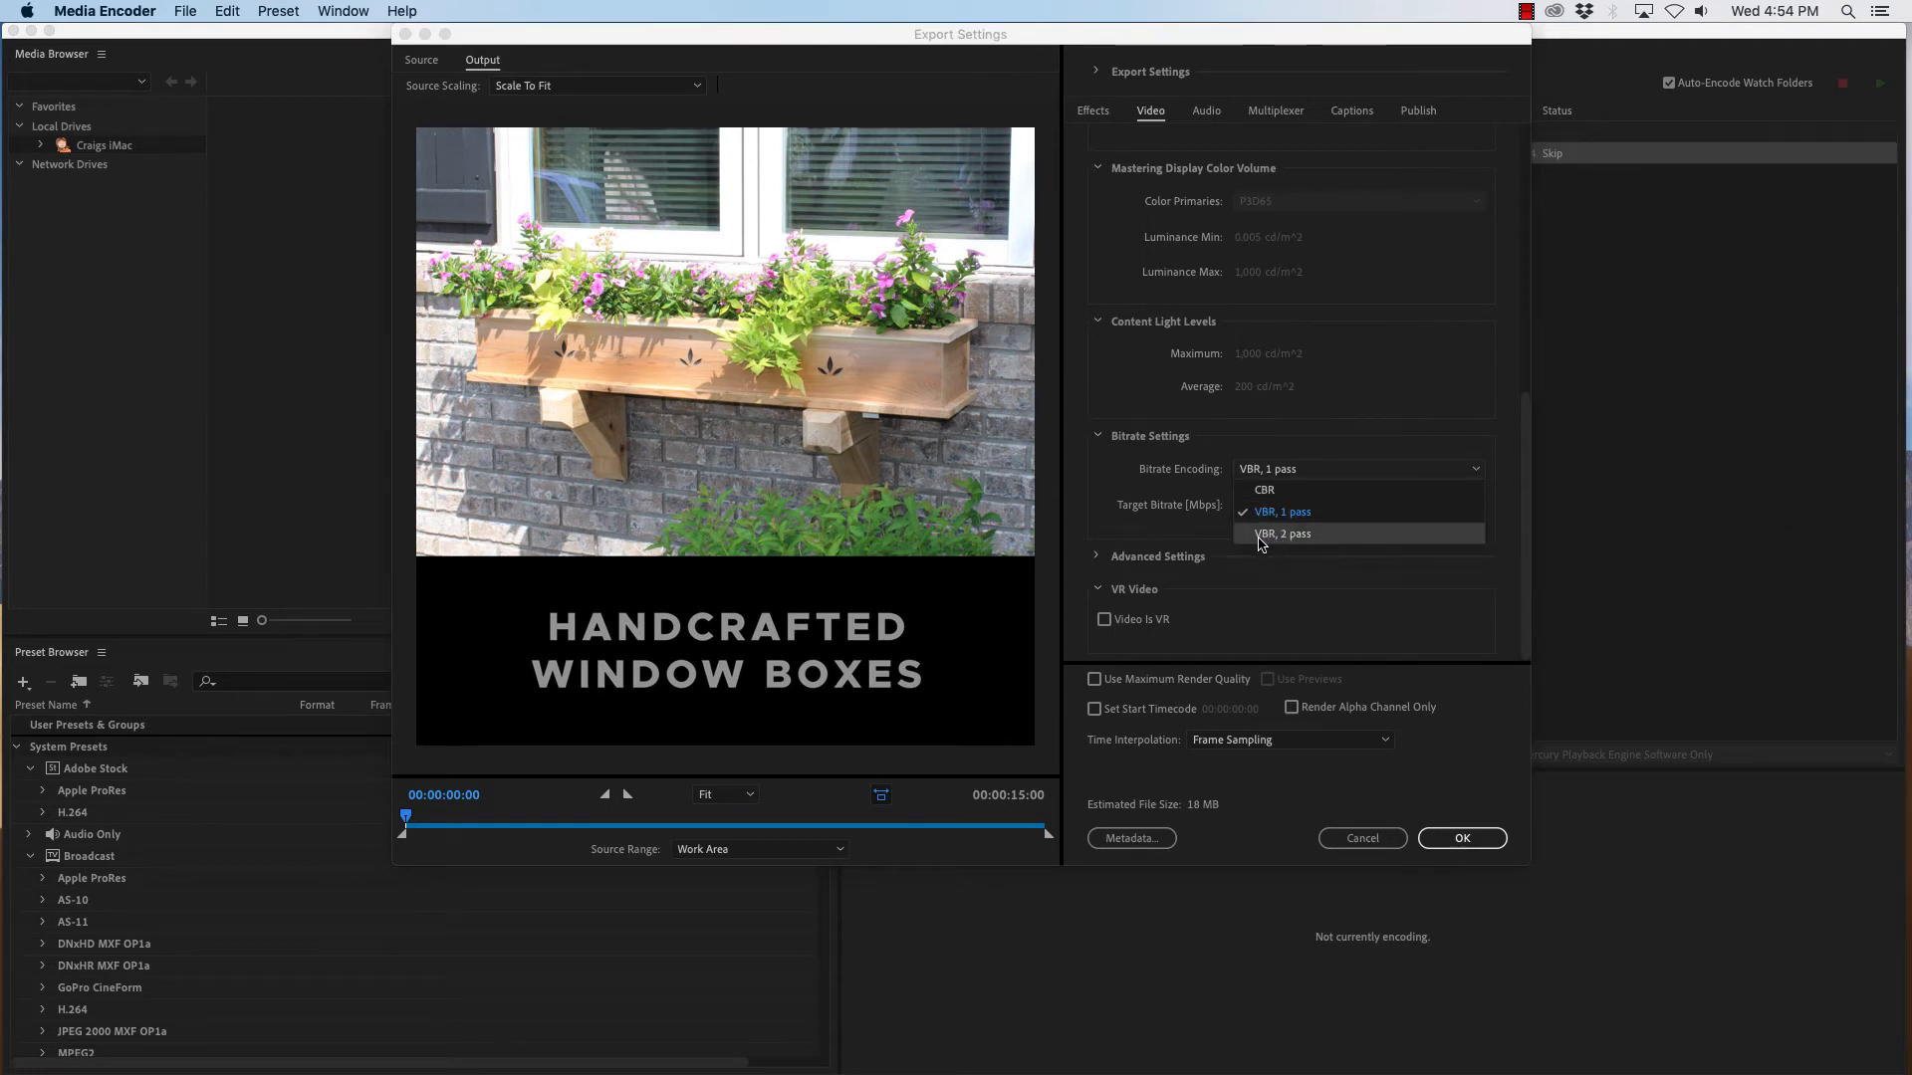
left_click(1301, 537)
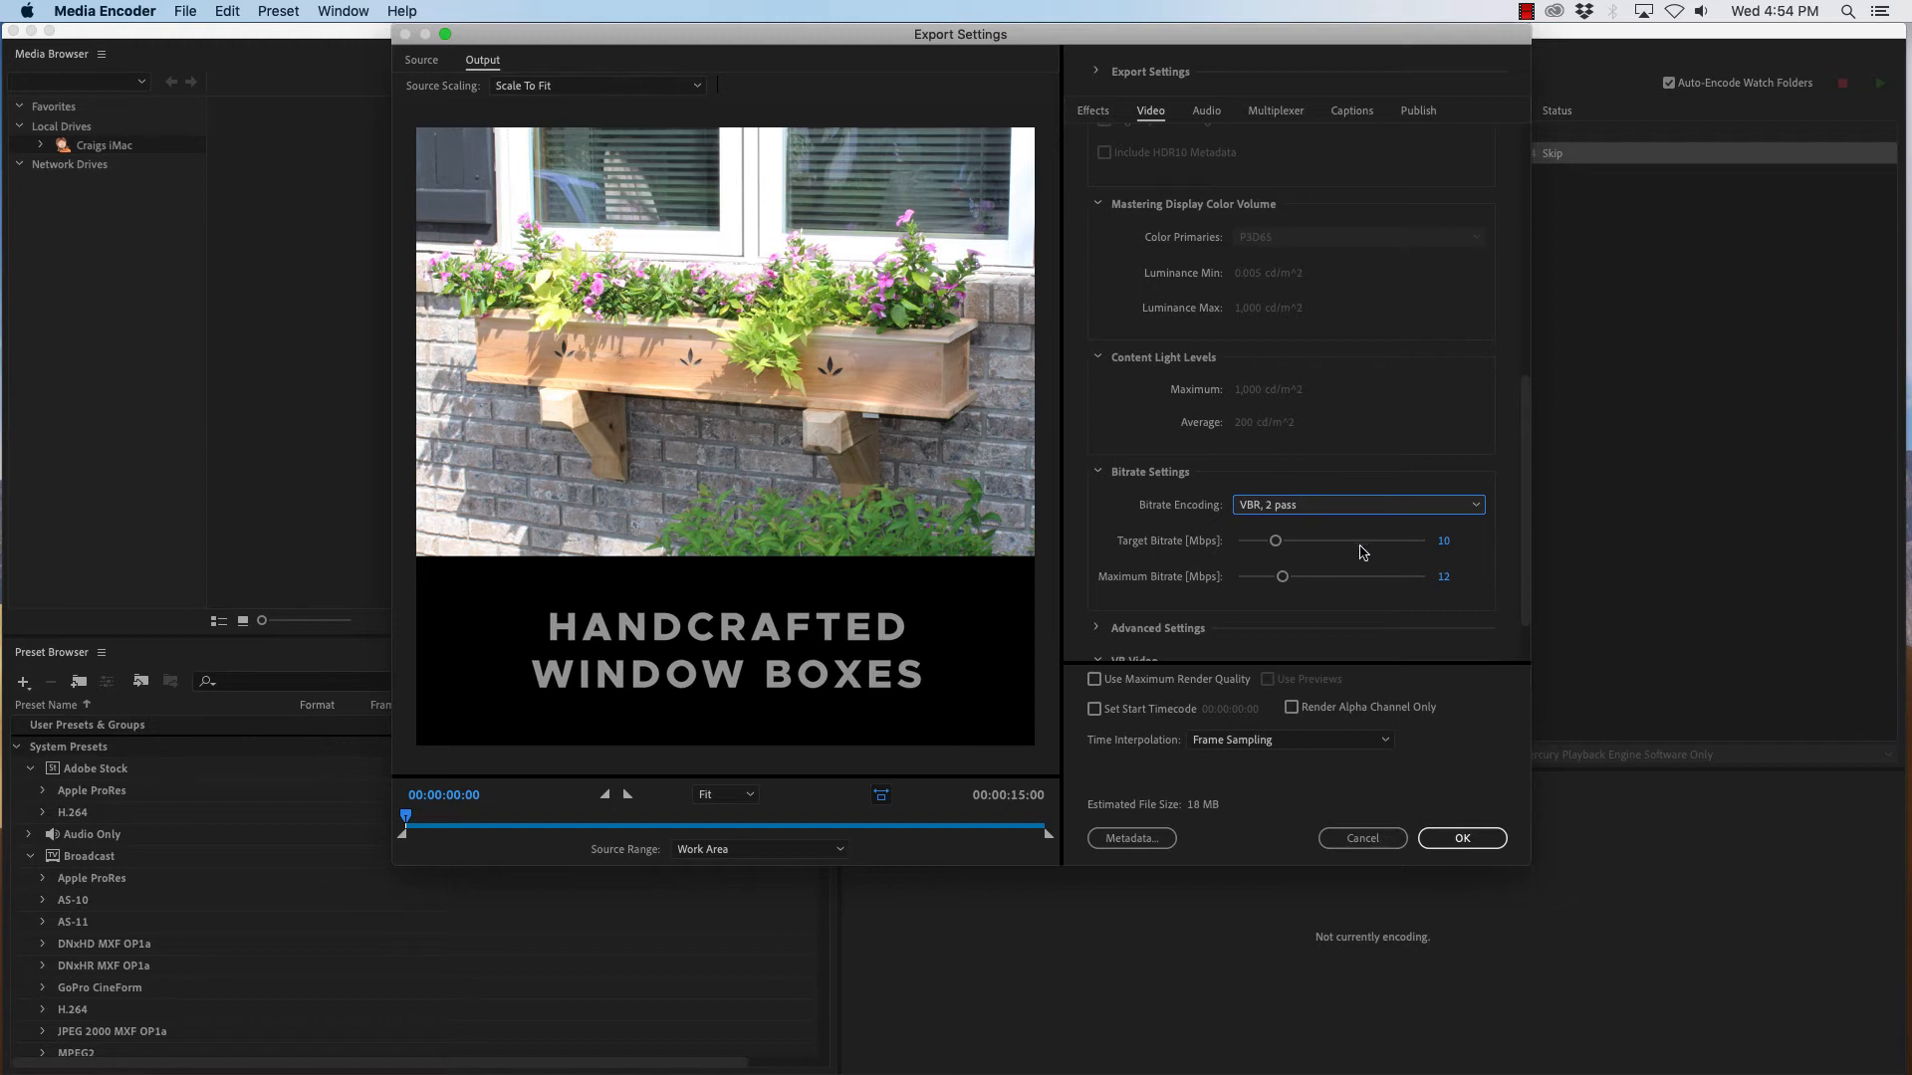
left_click_drag(1275, 542, 1254, 542)
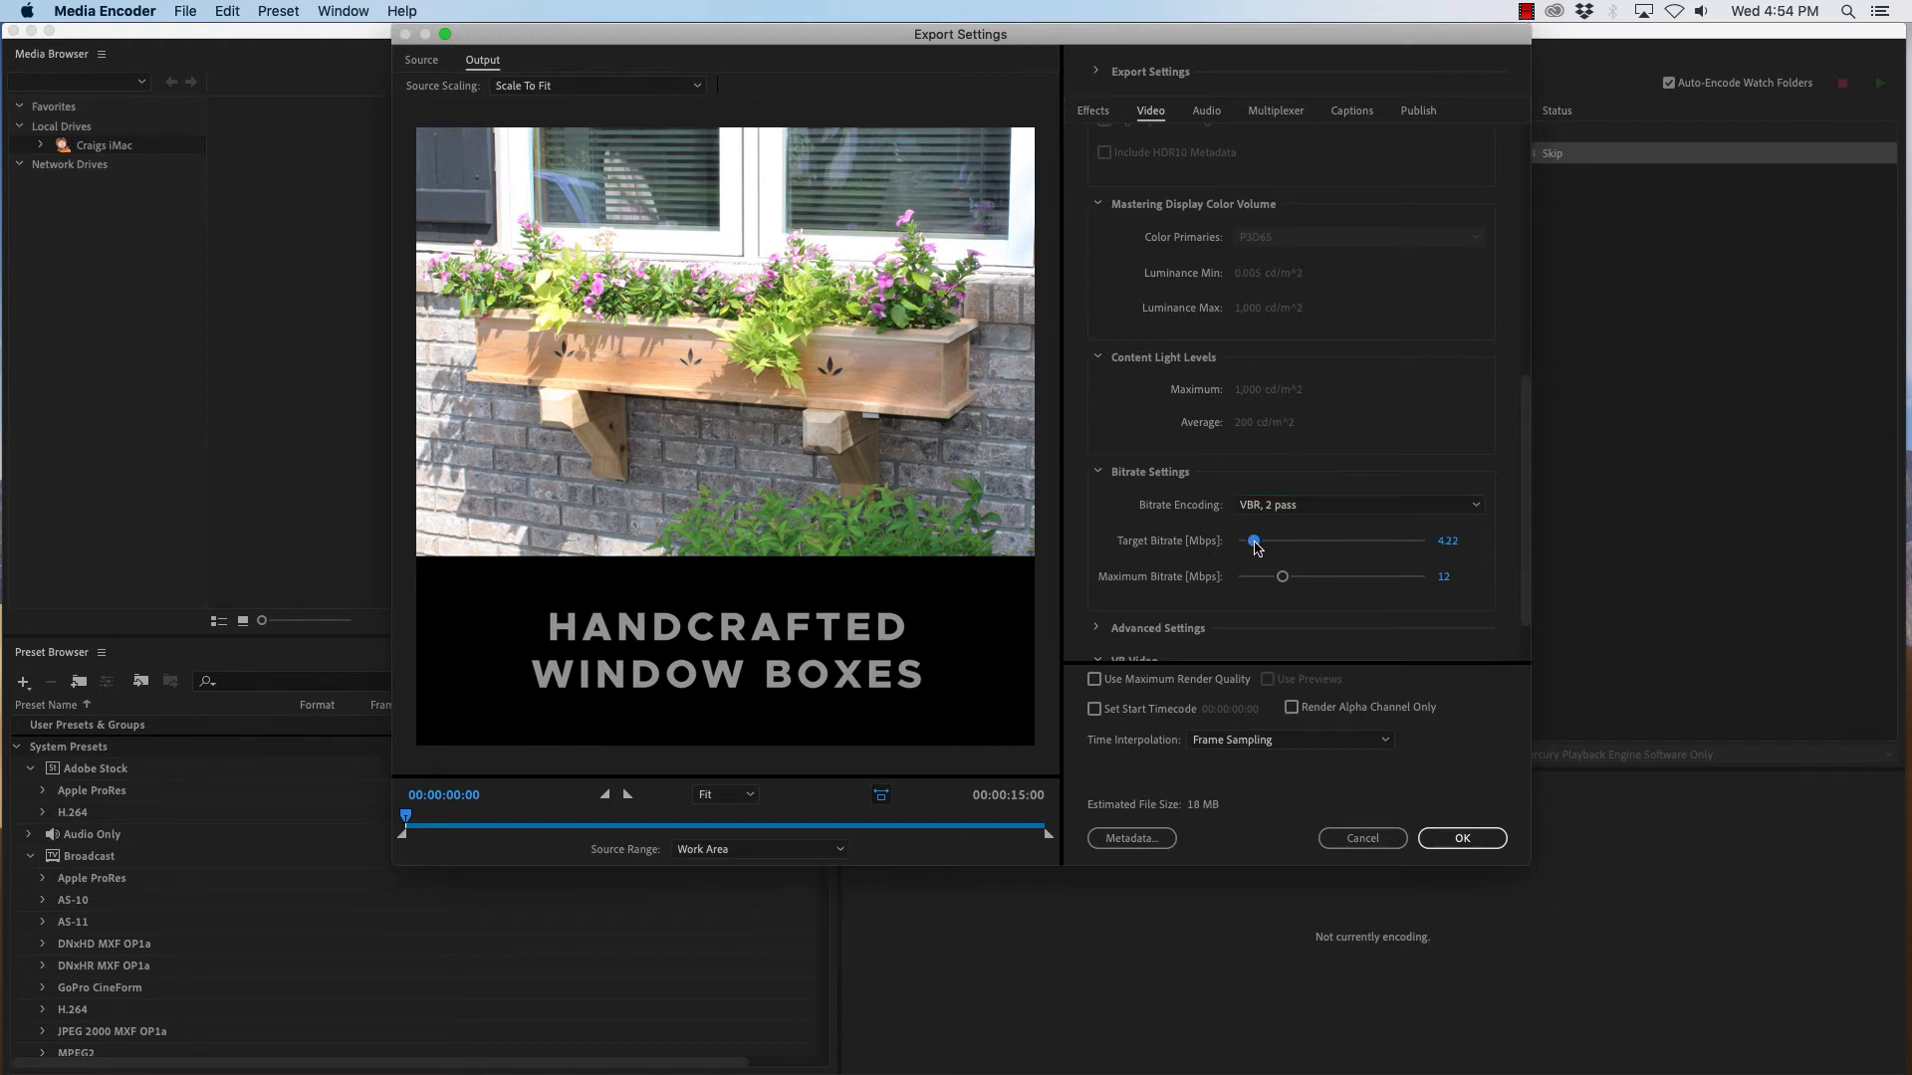
- Set the target bitrate to 4 Mbps and the maximum bitrate to 8 Mbps
left_click(1452, 543)
type("4")
key("Tab")
left_click(1443, 577)
type("8")
key("Tab")
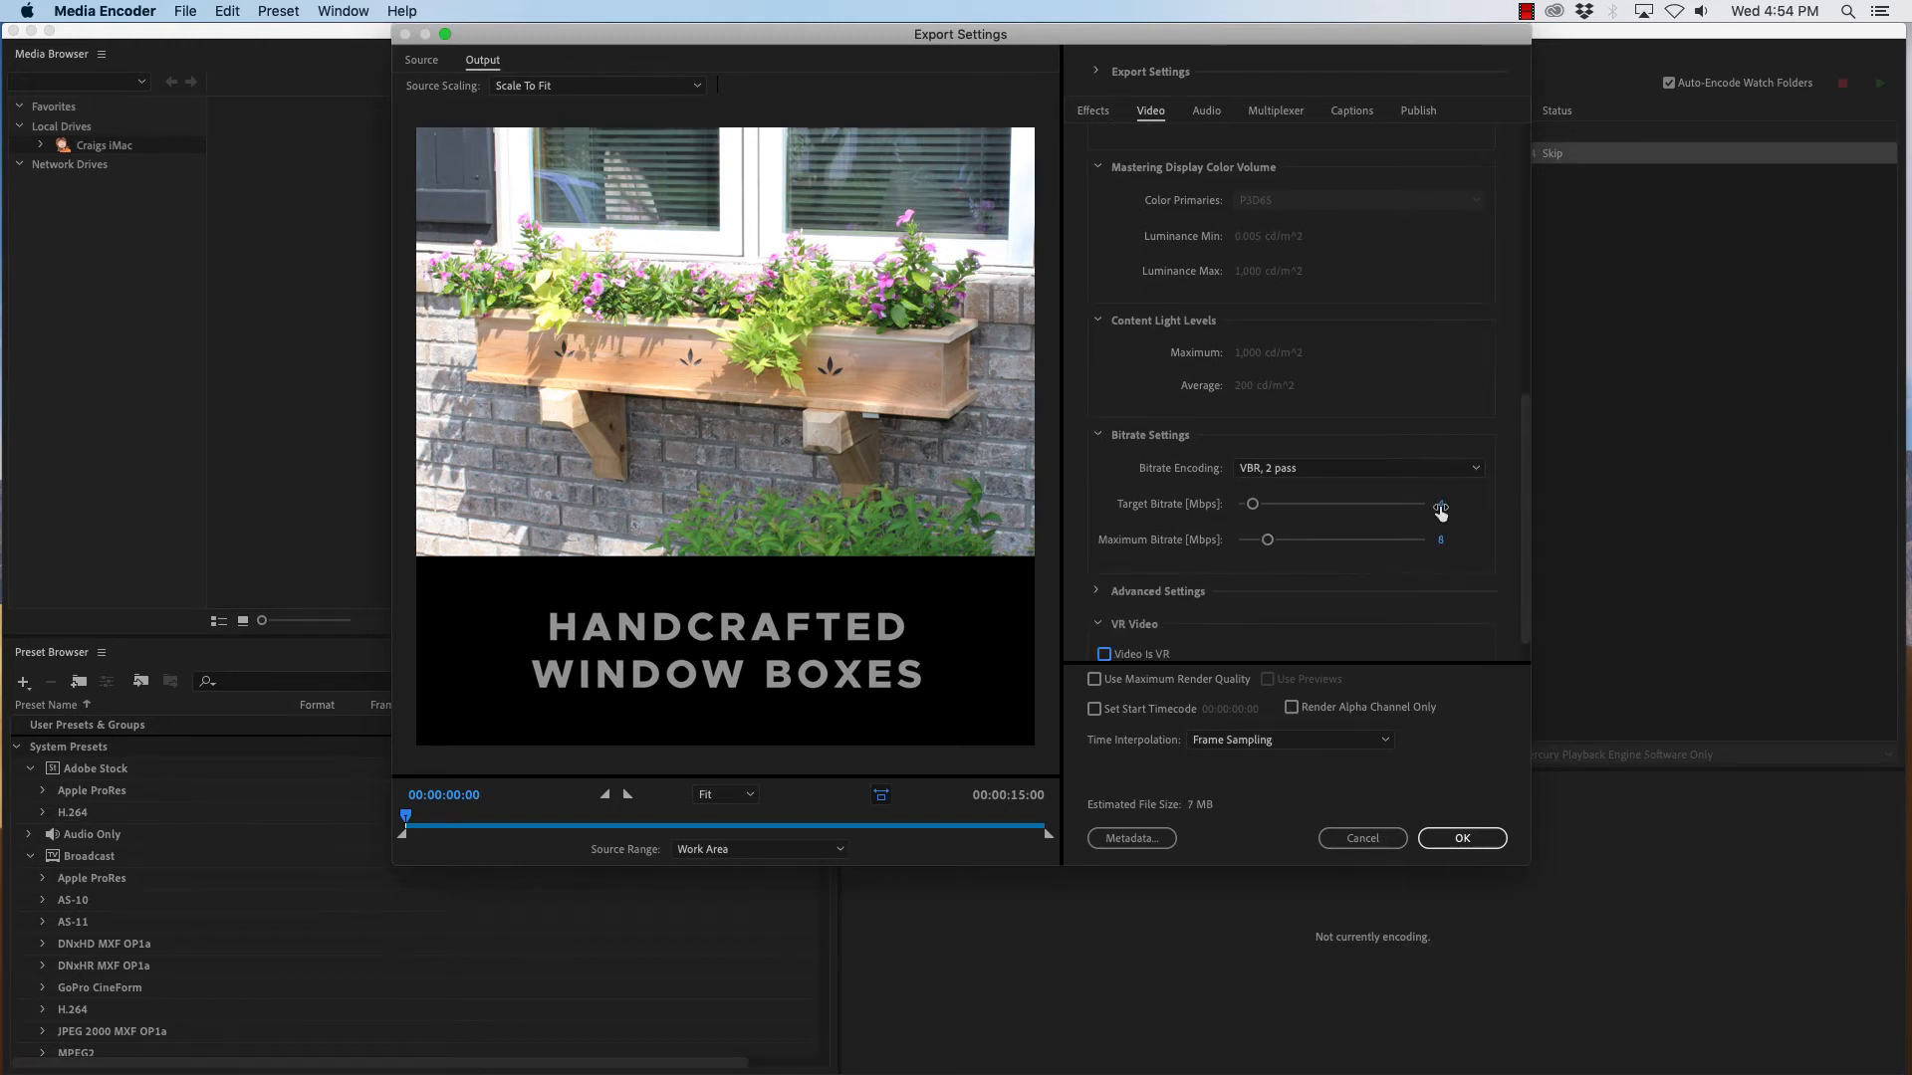
- Enable Use Maximum Render Quality in the export settings
scroll(1195, 597, "down", 1)
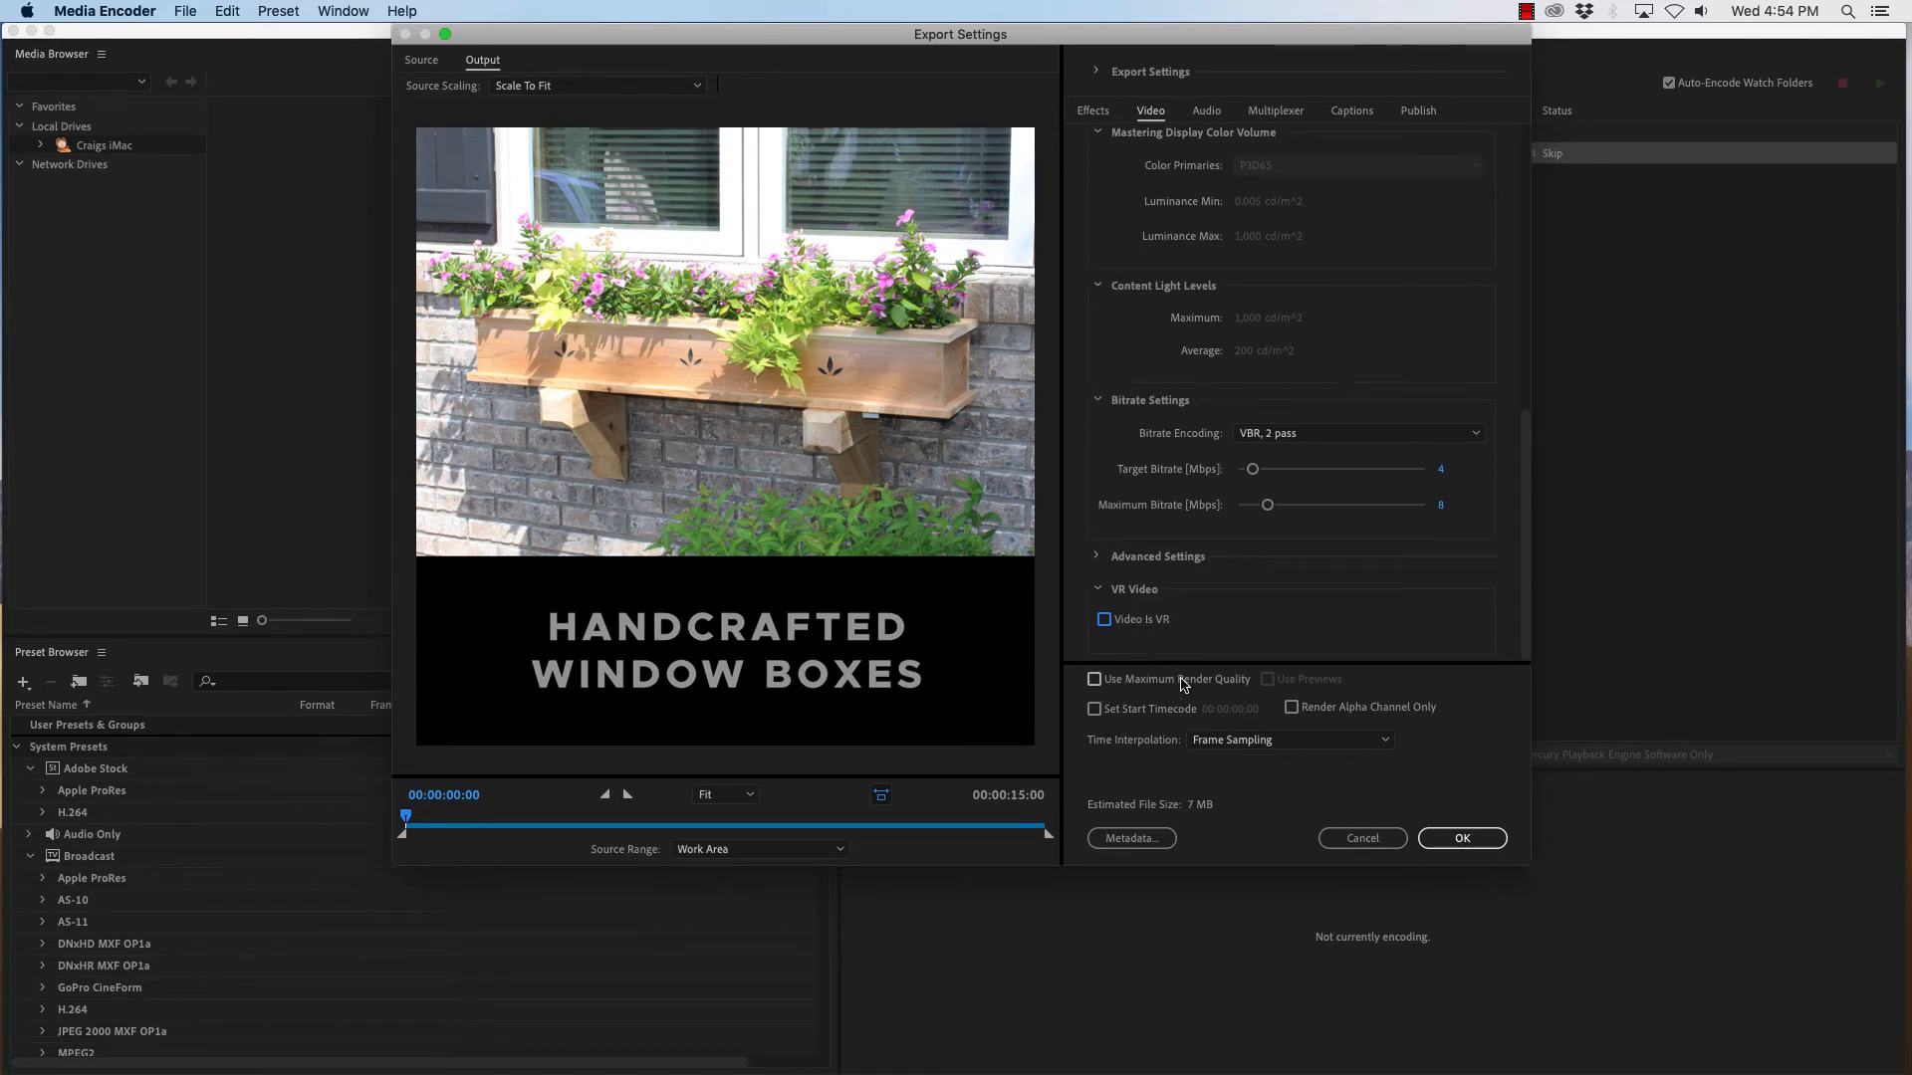
left_click(1095, 681)
mouse_move(1526, 513)
left_mouse_down()
mouse_move(1530, 277)
mouse_move(1527, 498)
left_mouse_up()
left_click_drag(1530, 533, 1529, 494)
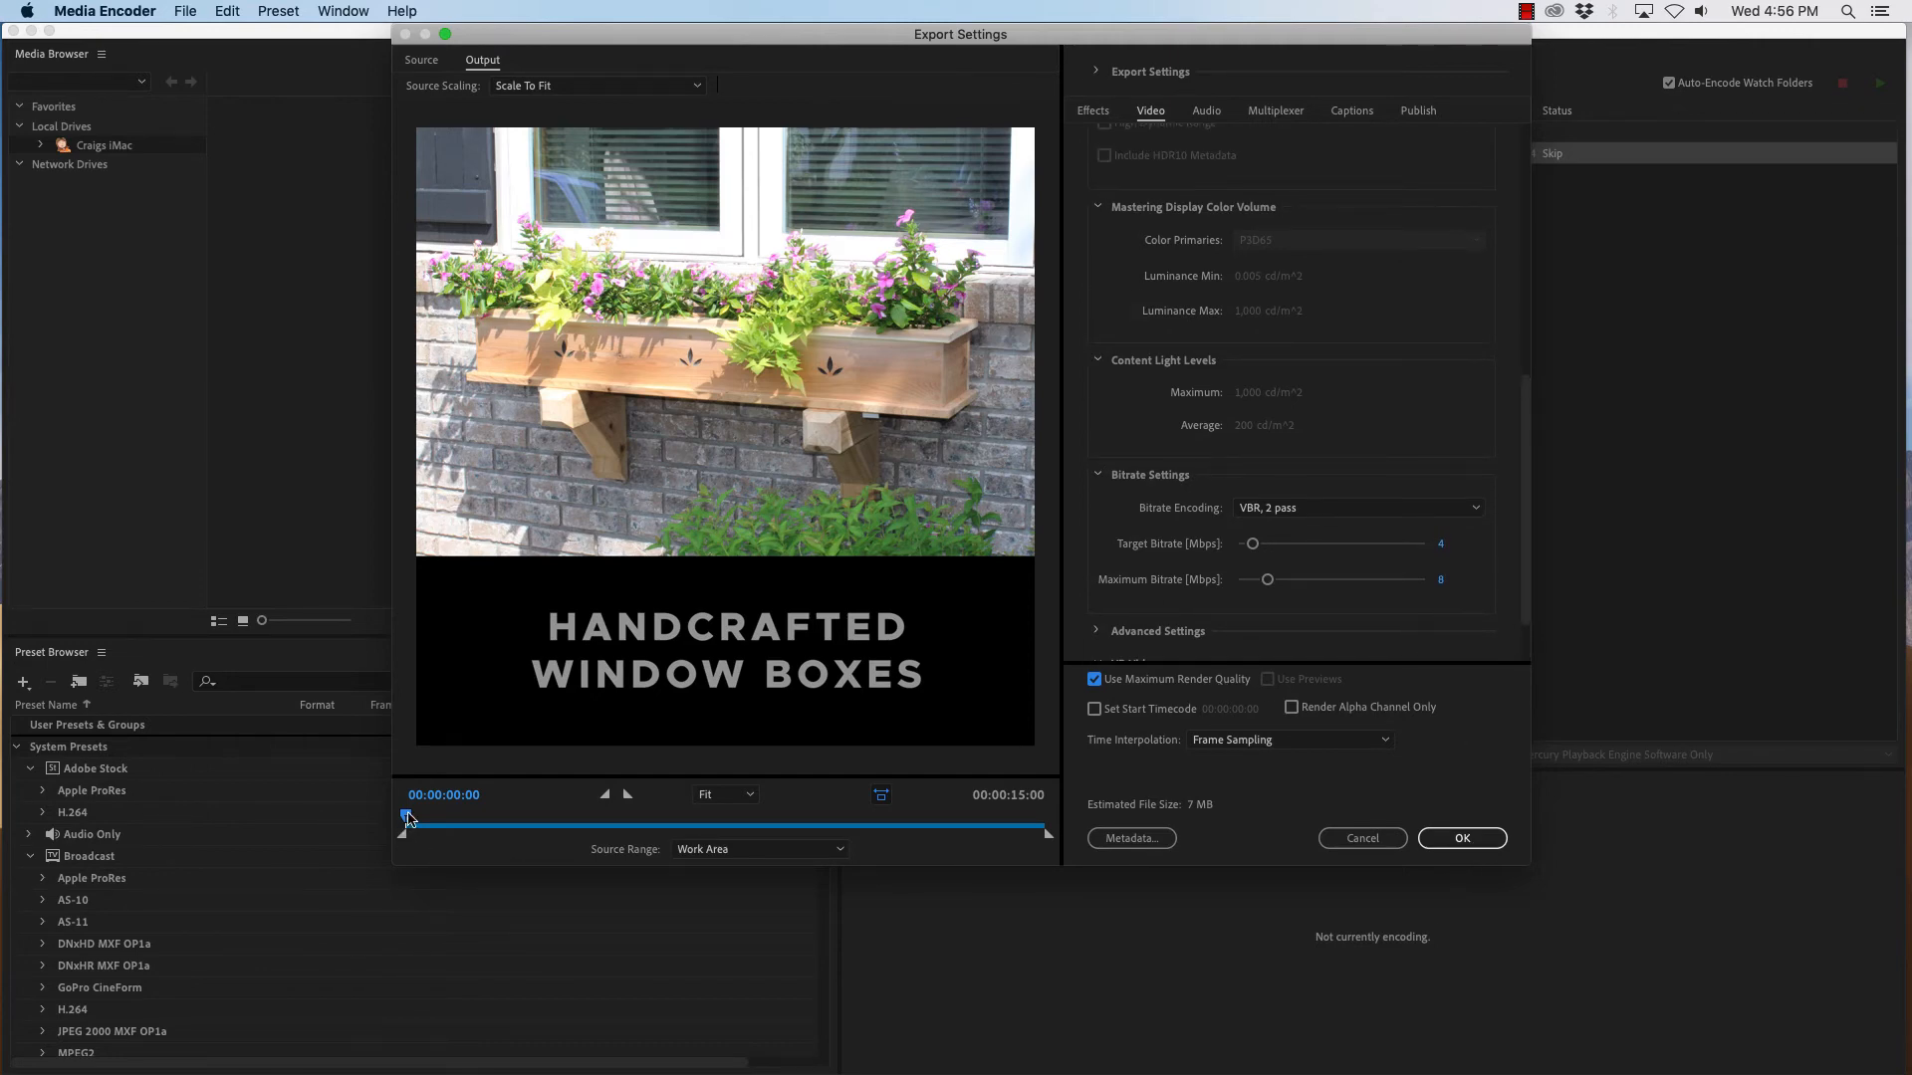
left_click_drag(406, 817, 361, 812)
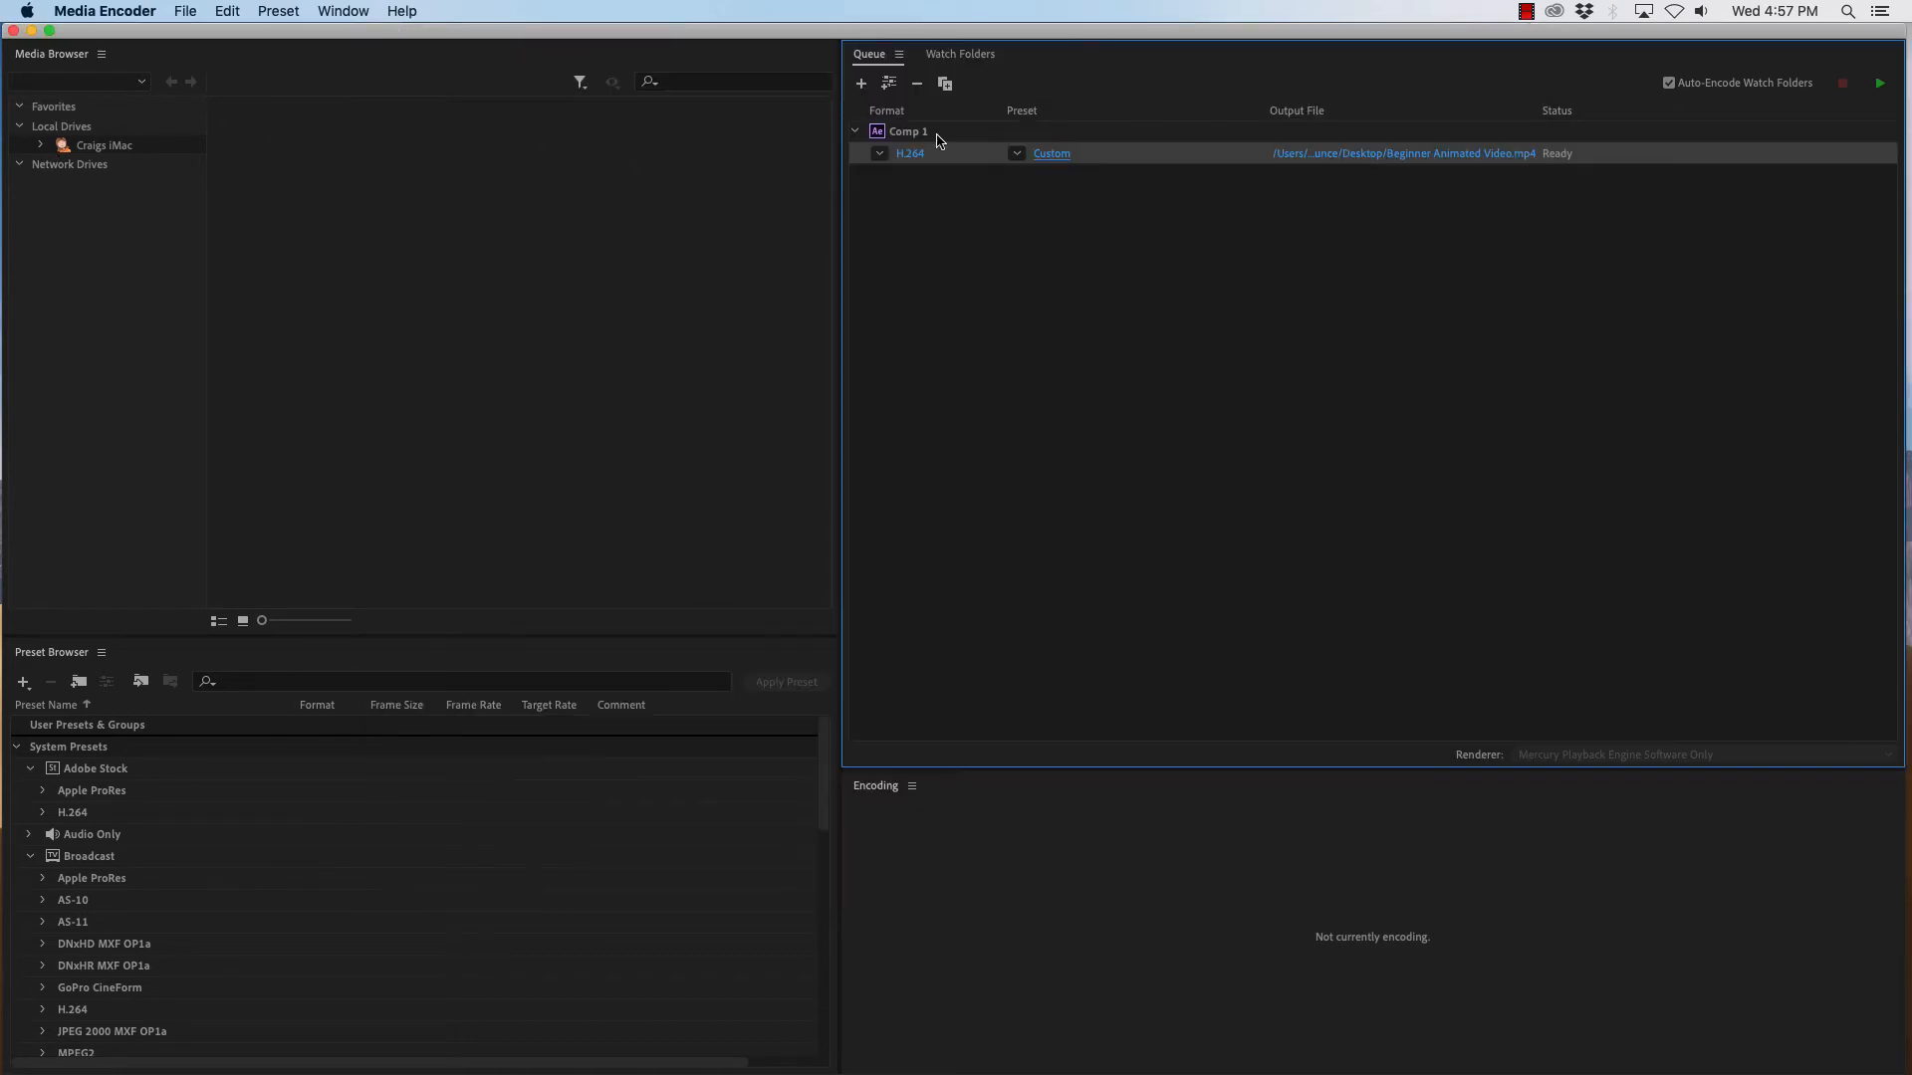
- Start encoding the queue to render Comp 1 to the MP4 file
left_click(1880, 86)
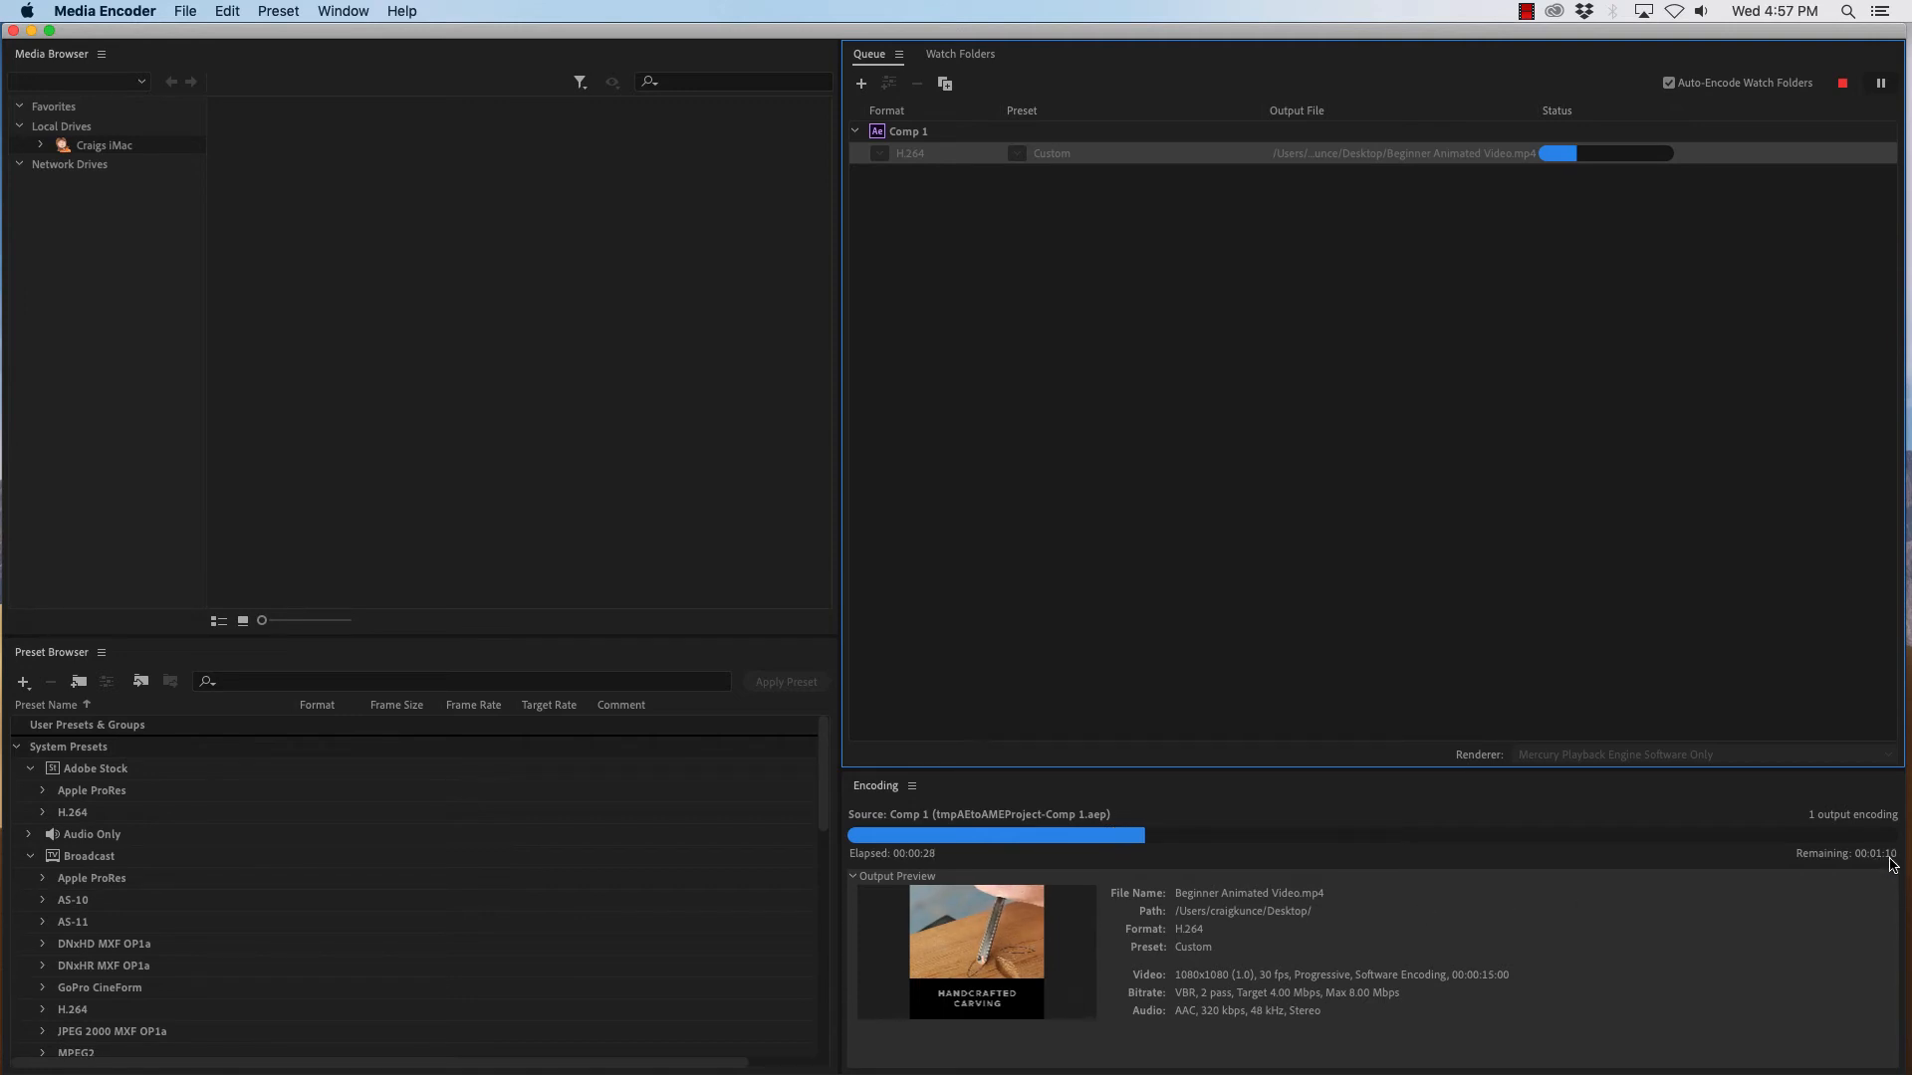
left_click(1527, 12)
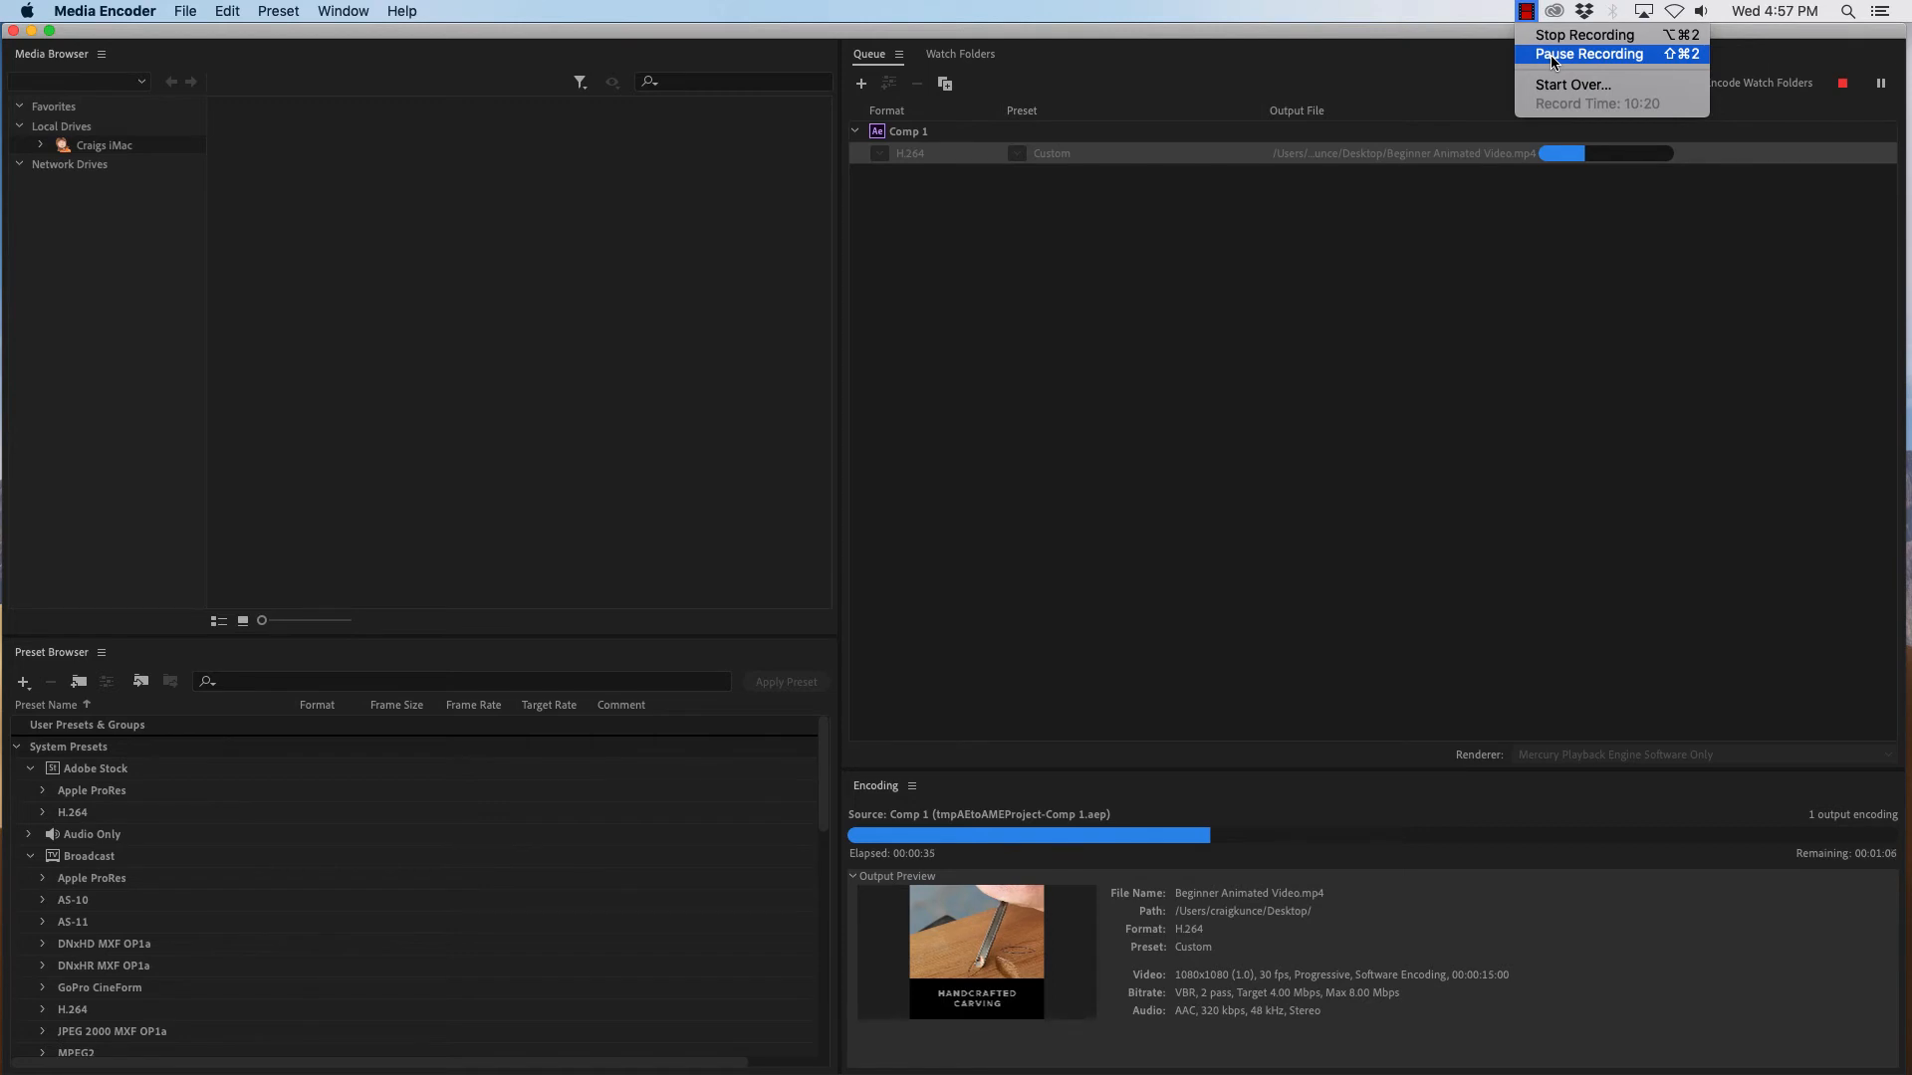
left_click(1552, 56)
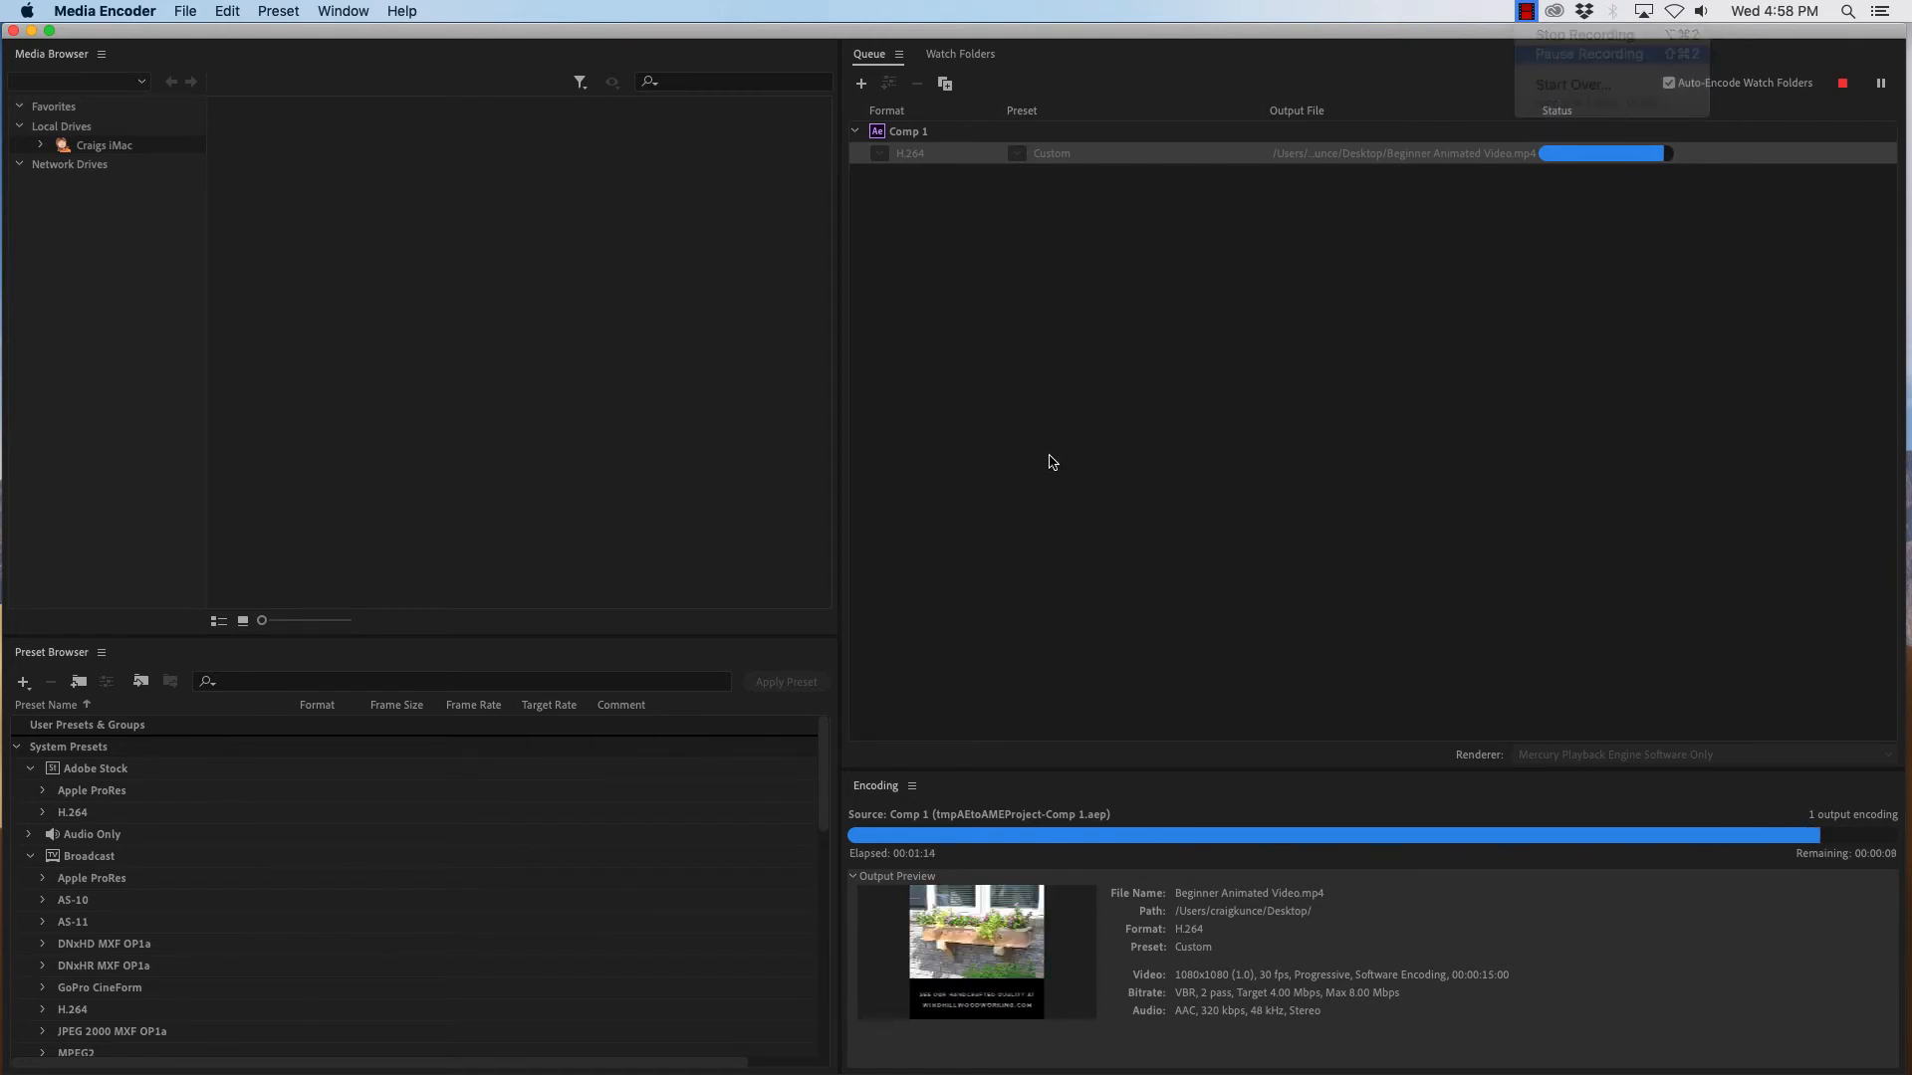
left_click(1052, 461)
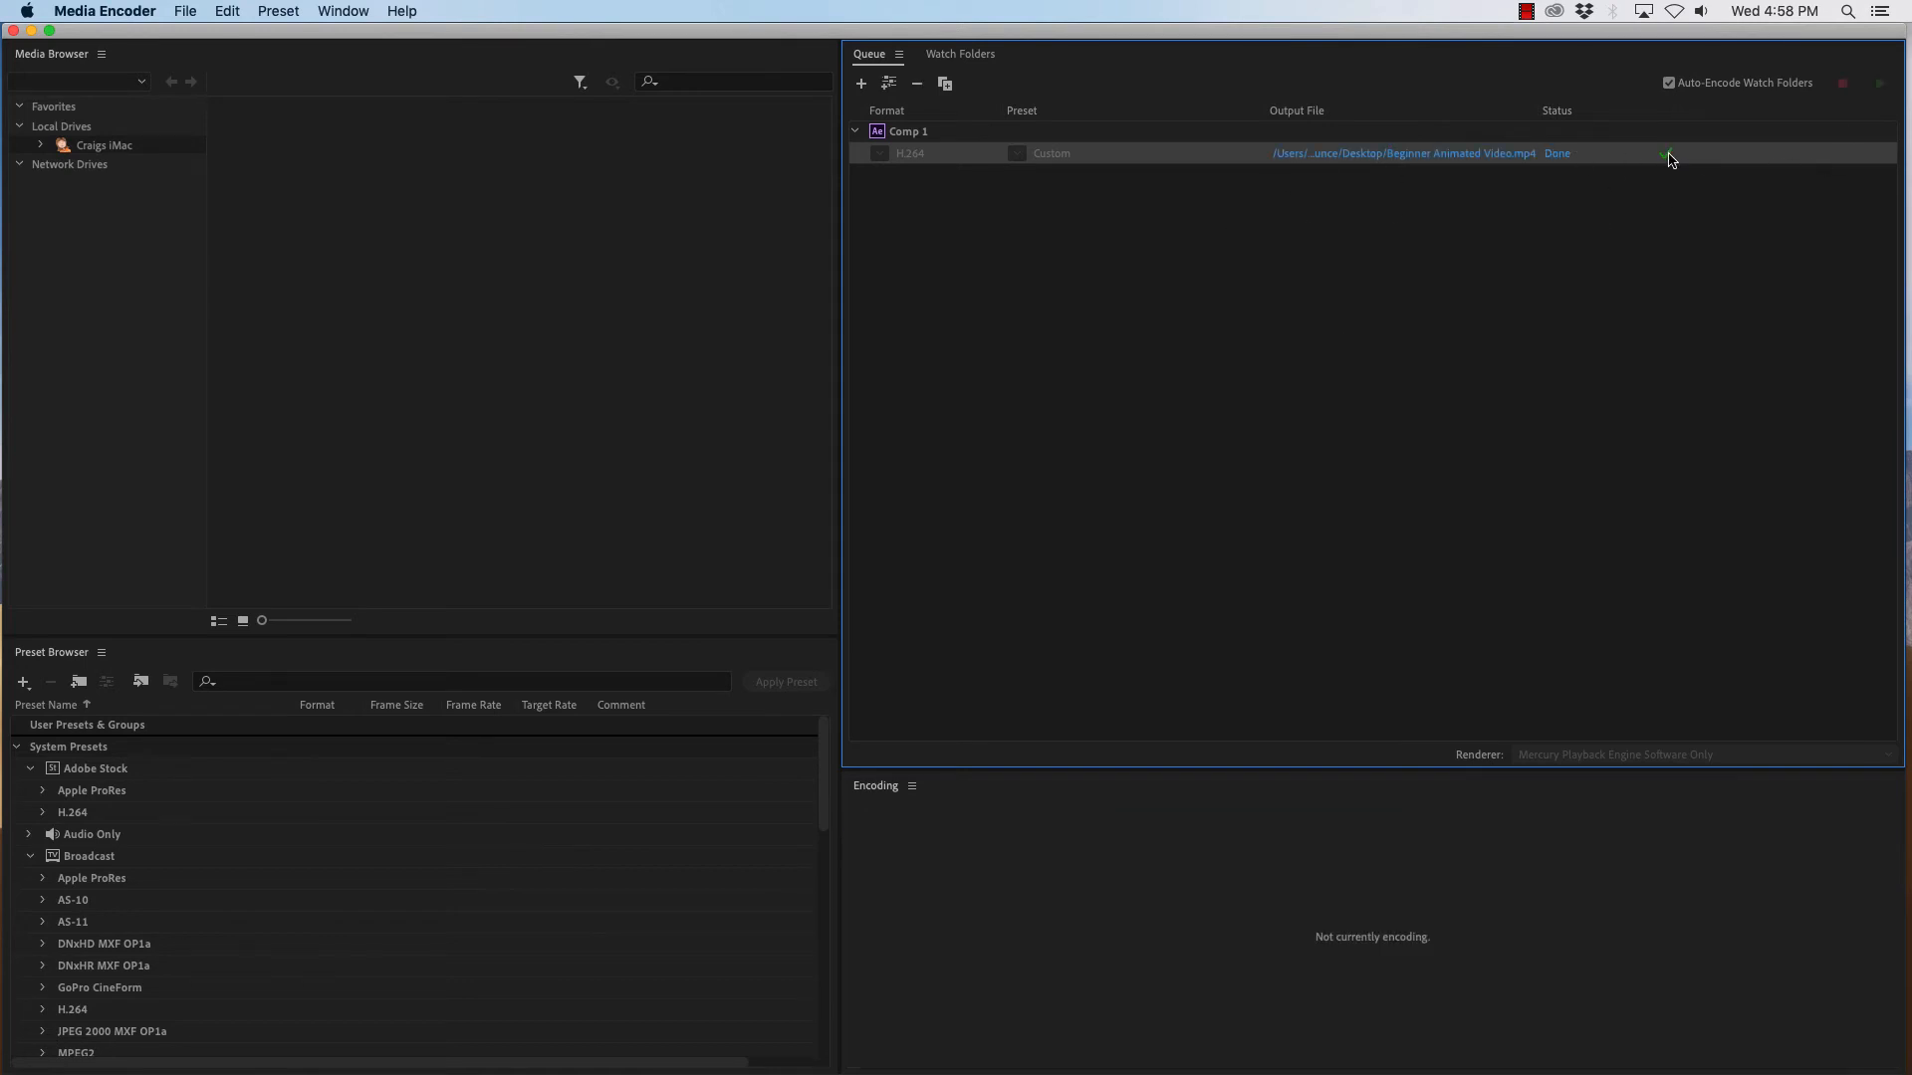
- Hide the Media Encoder application to reveal the desktop
mouse_move(1669, 155)
left_click(117, 11)
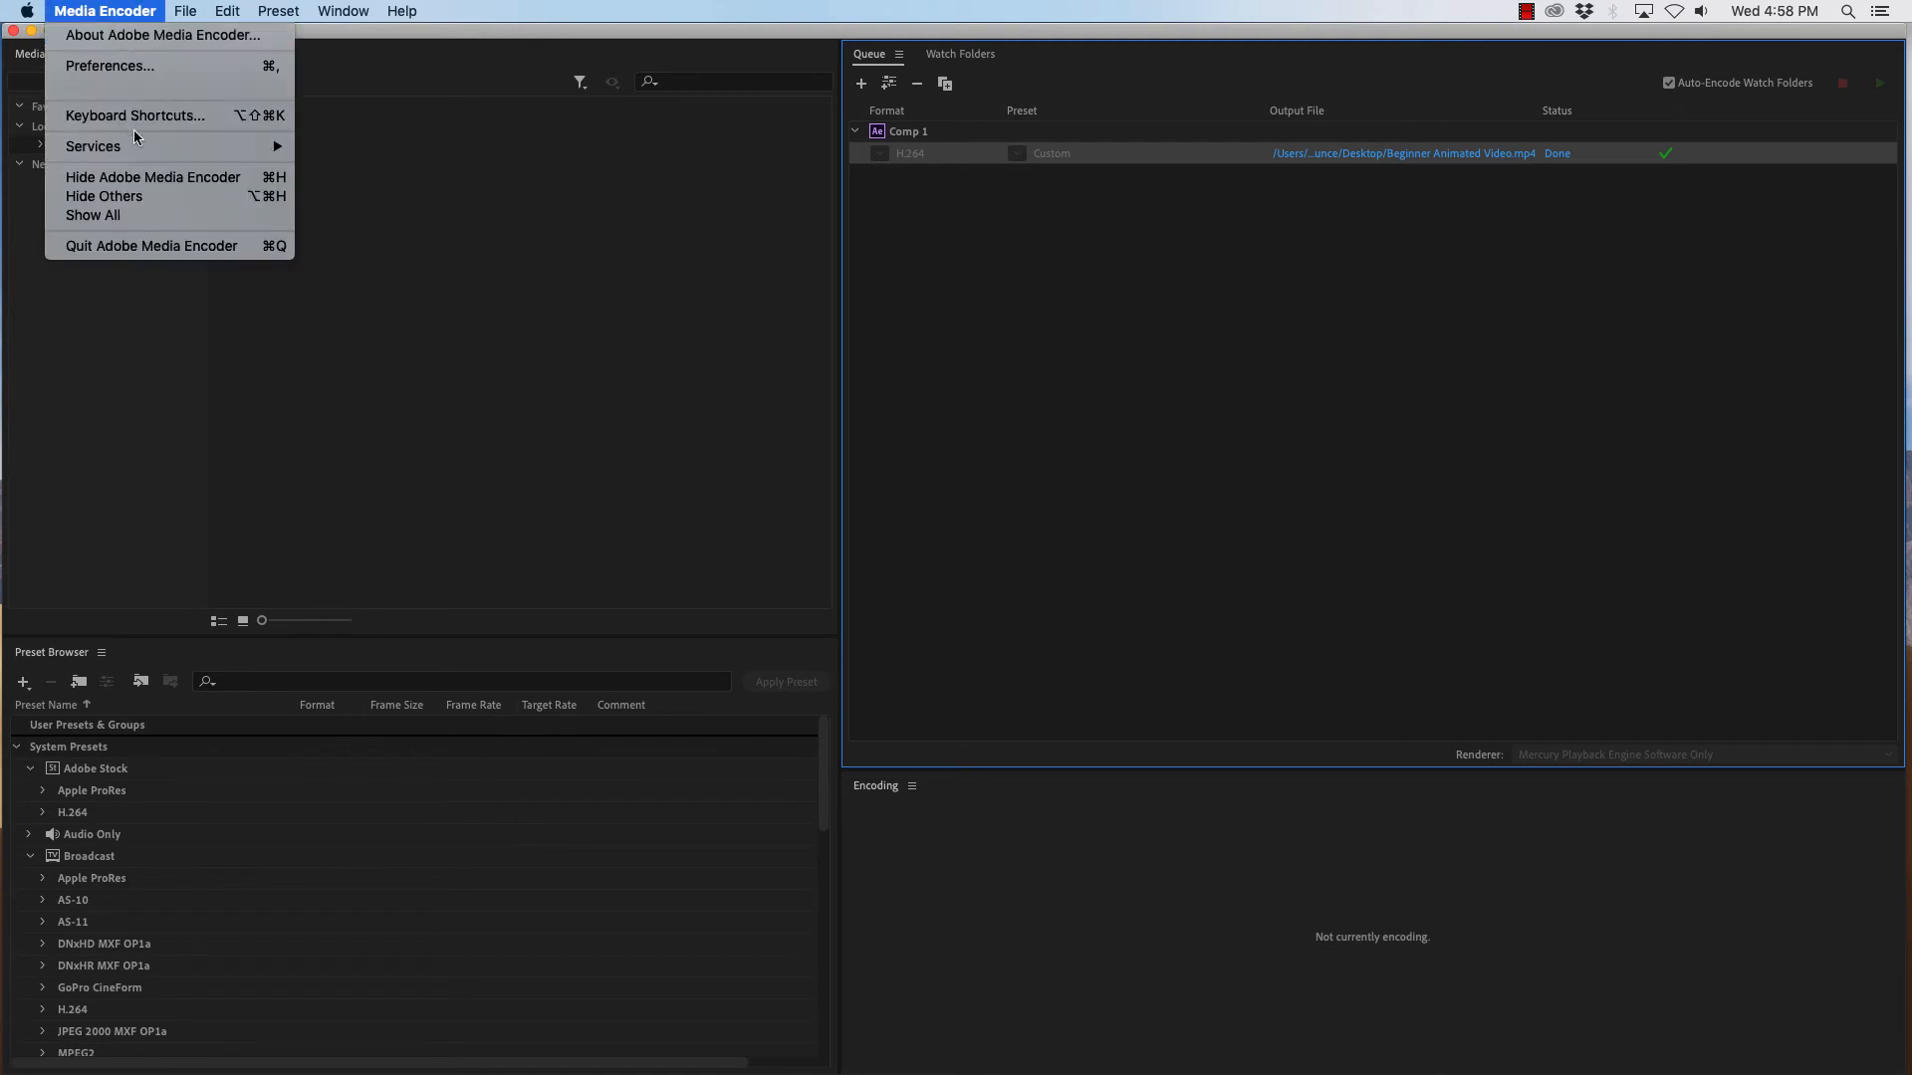
left_click(137, 180)
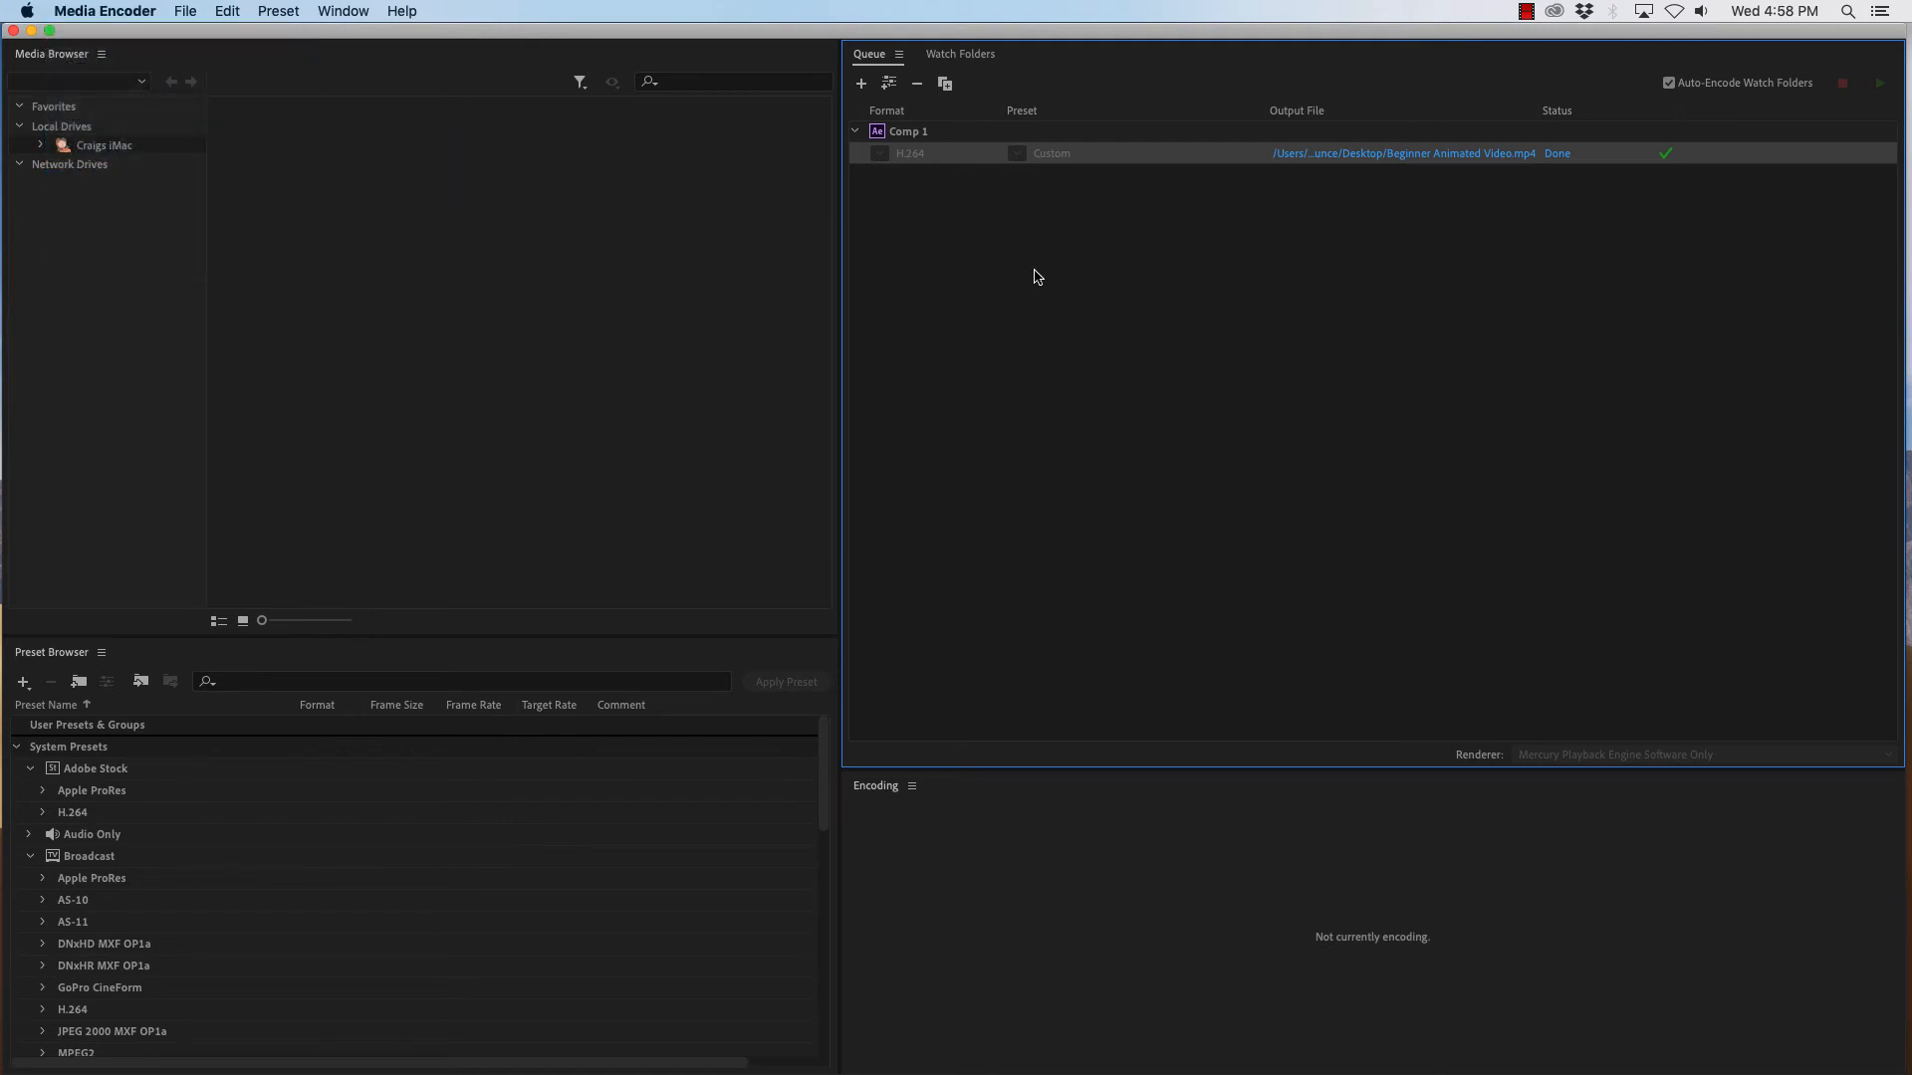
left_click(91, 11)
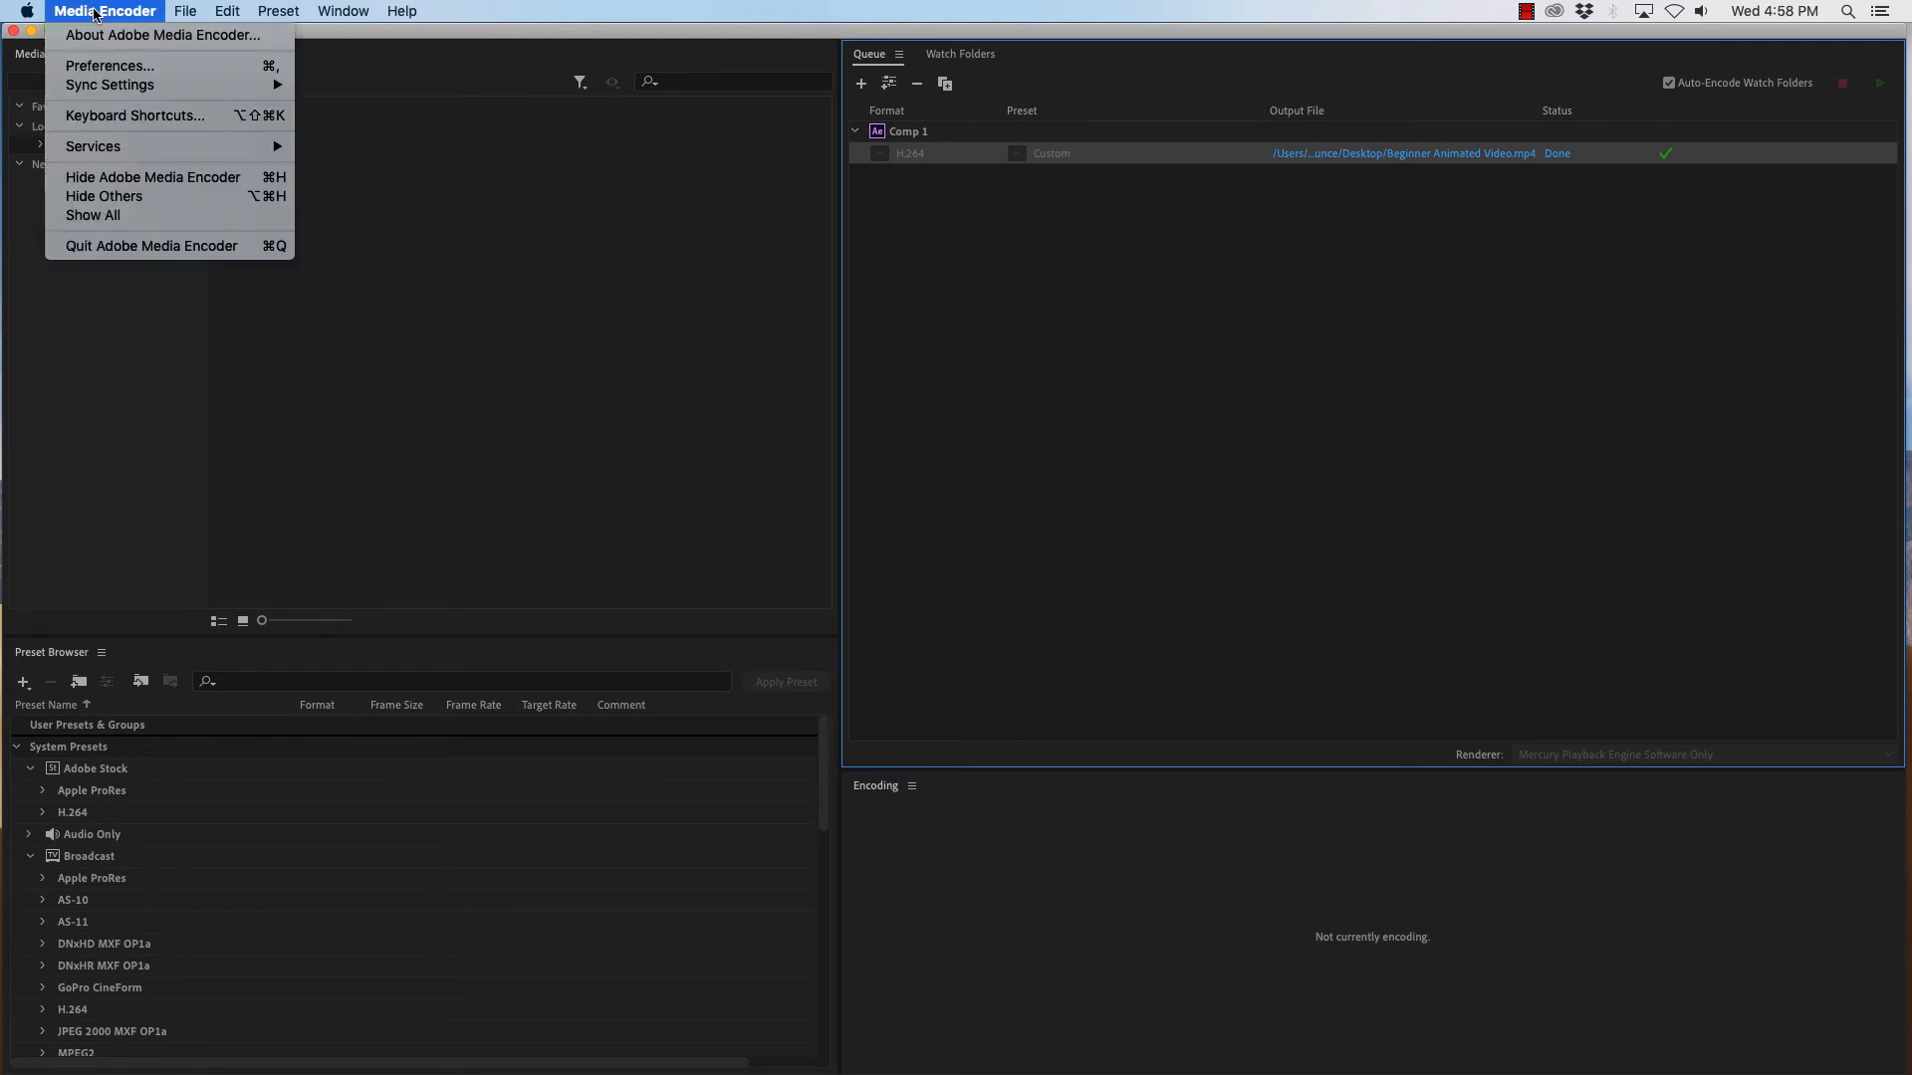
left_click(162, 181)
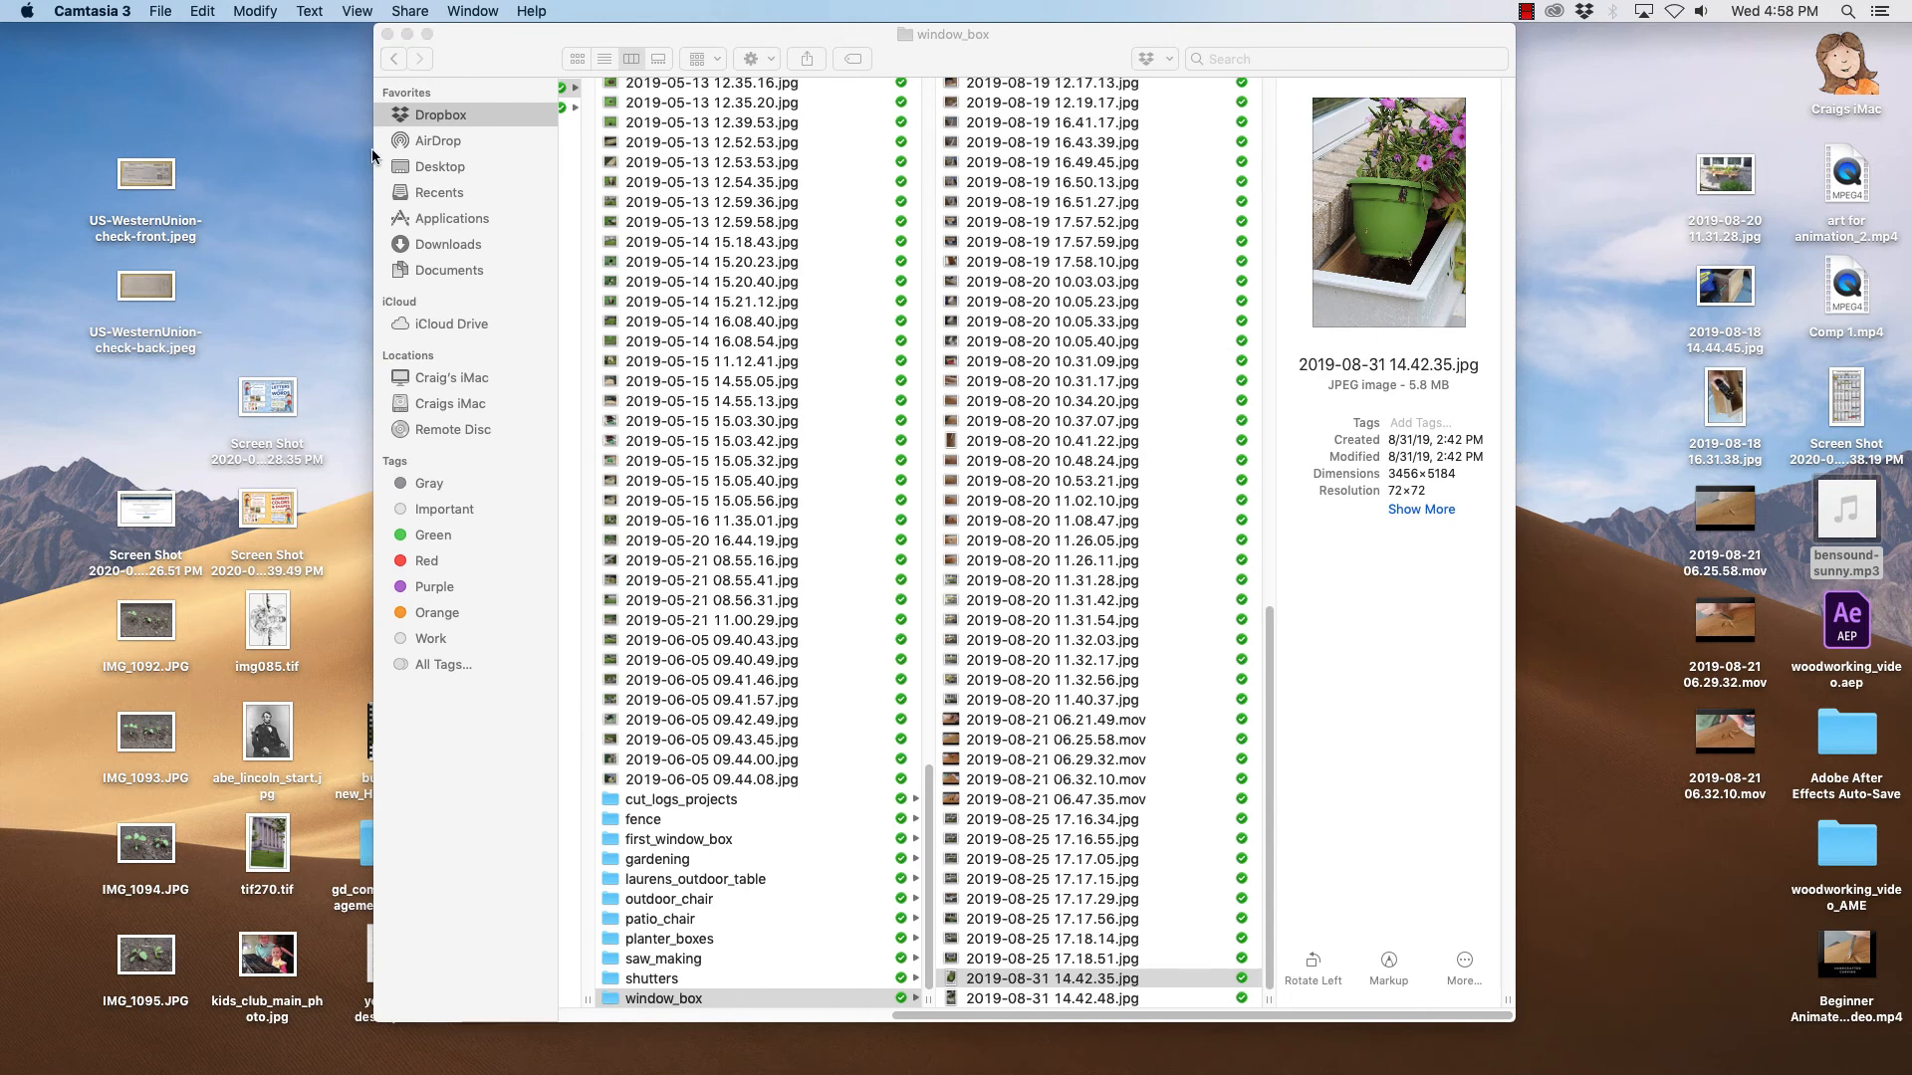
- Move and resize the Finder window and reposition the woodworking_video_AME folder icon on the desktop
left_click_drag(372, 156, 0, 159)
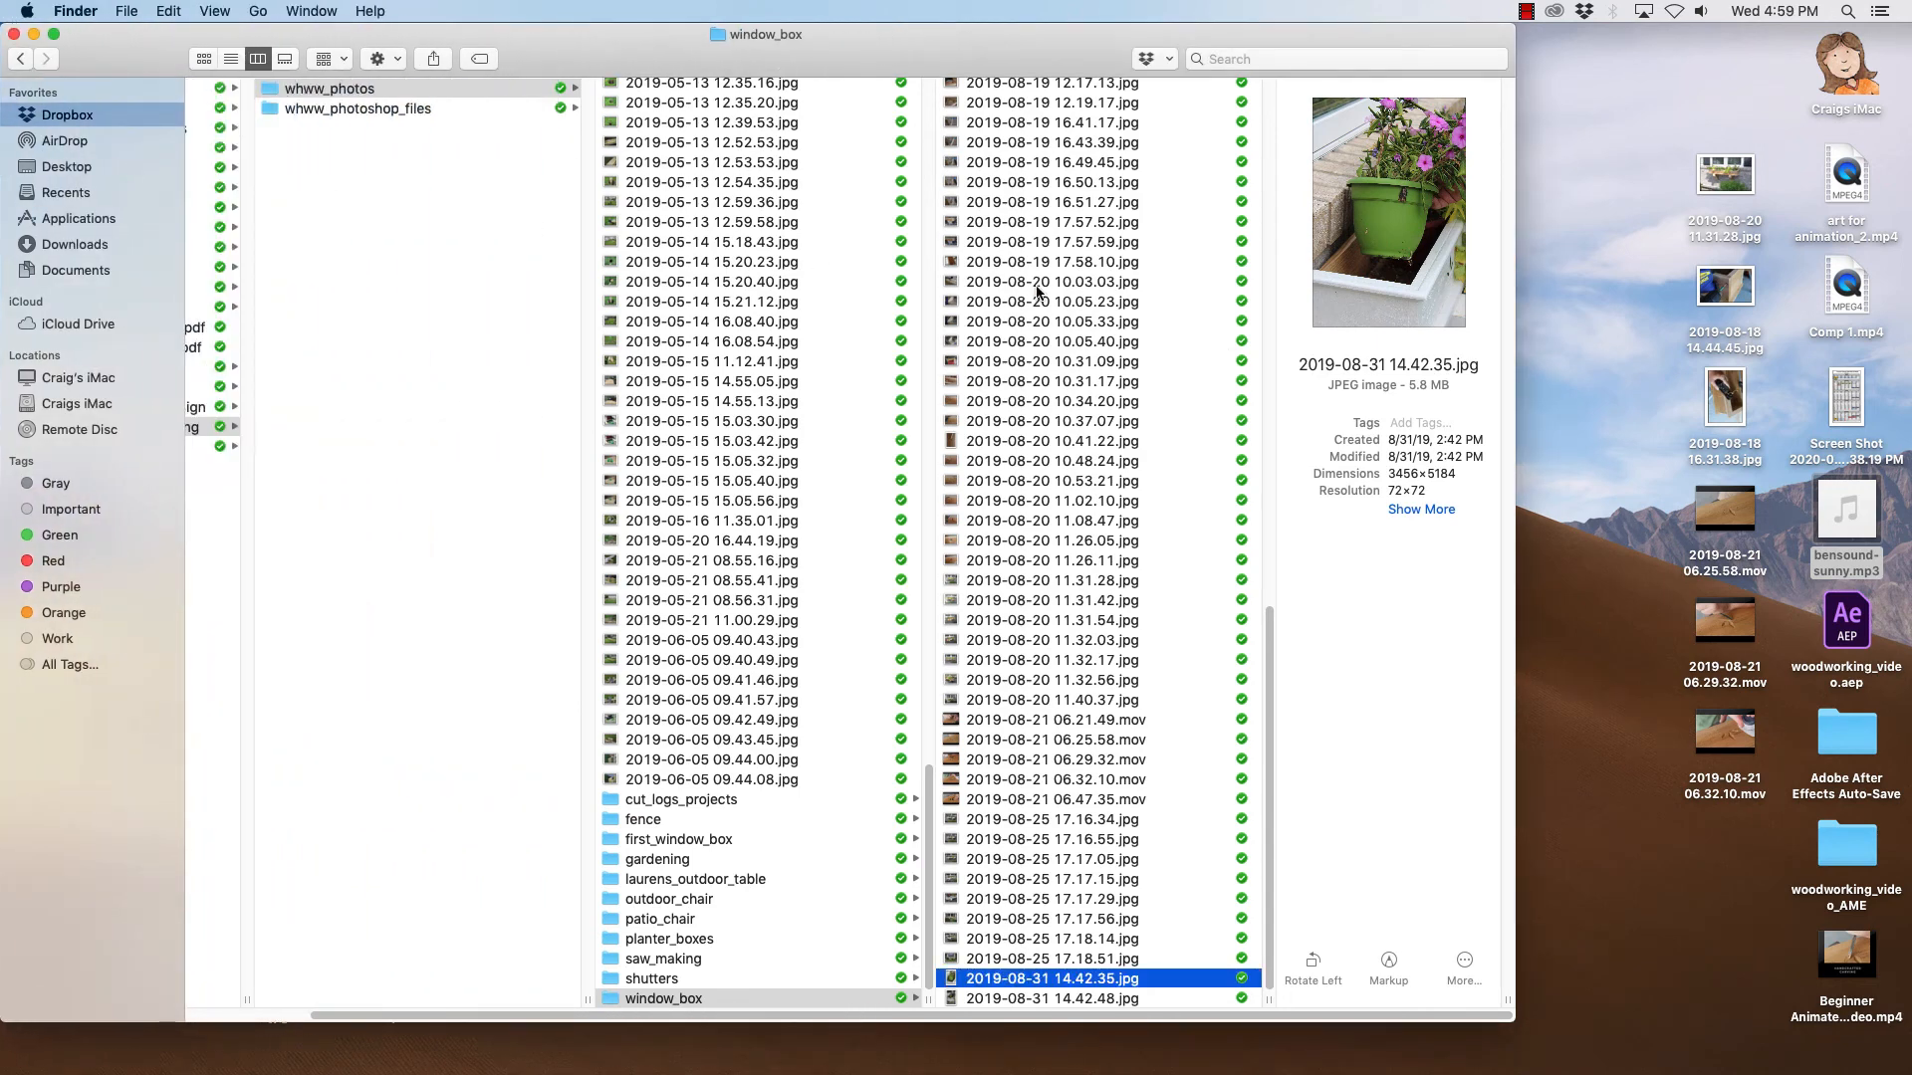
left_click_drag(1514, 360, 1659, 366)
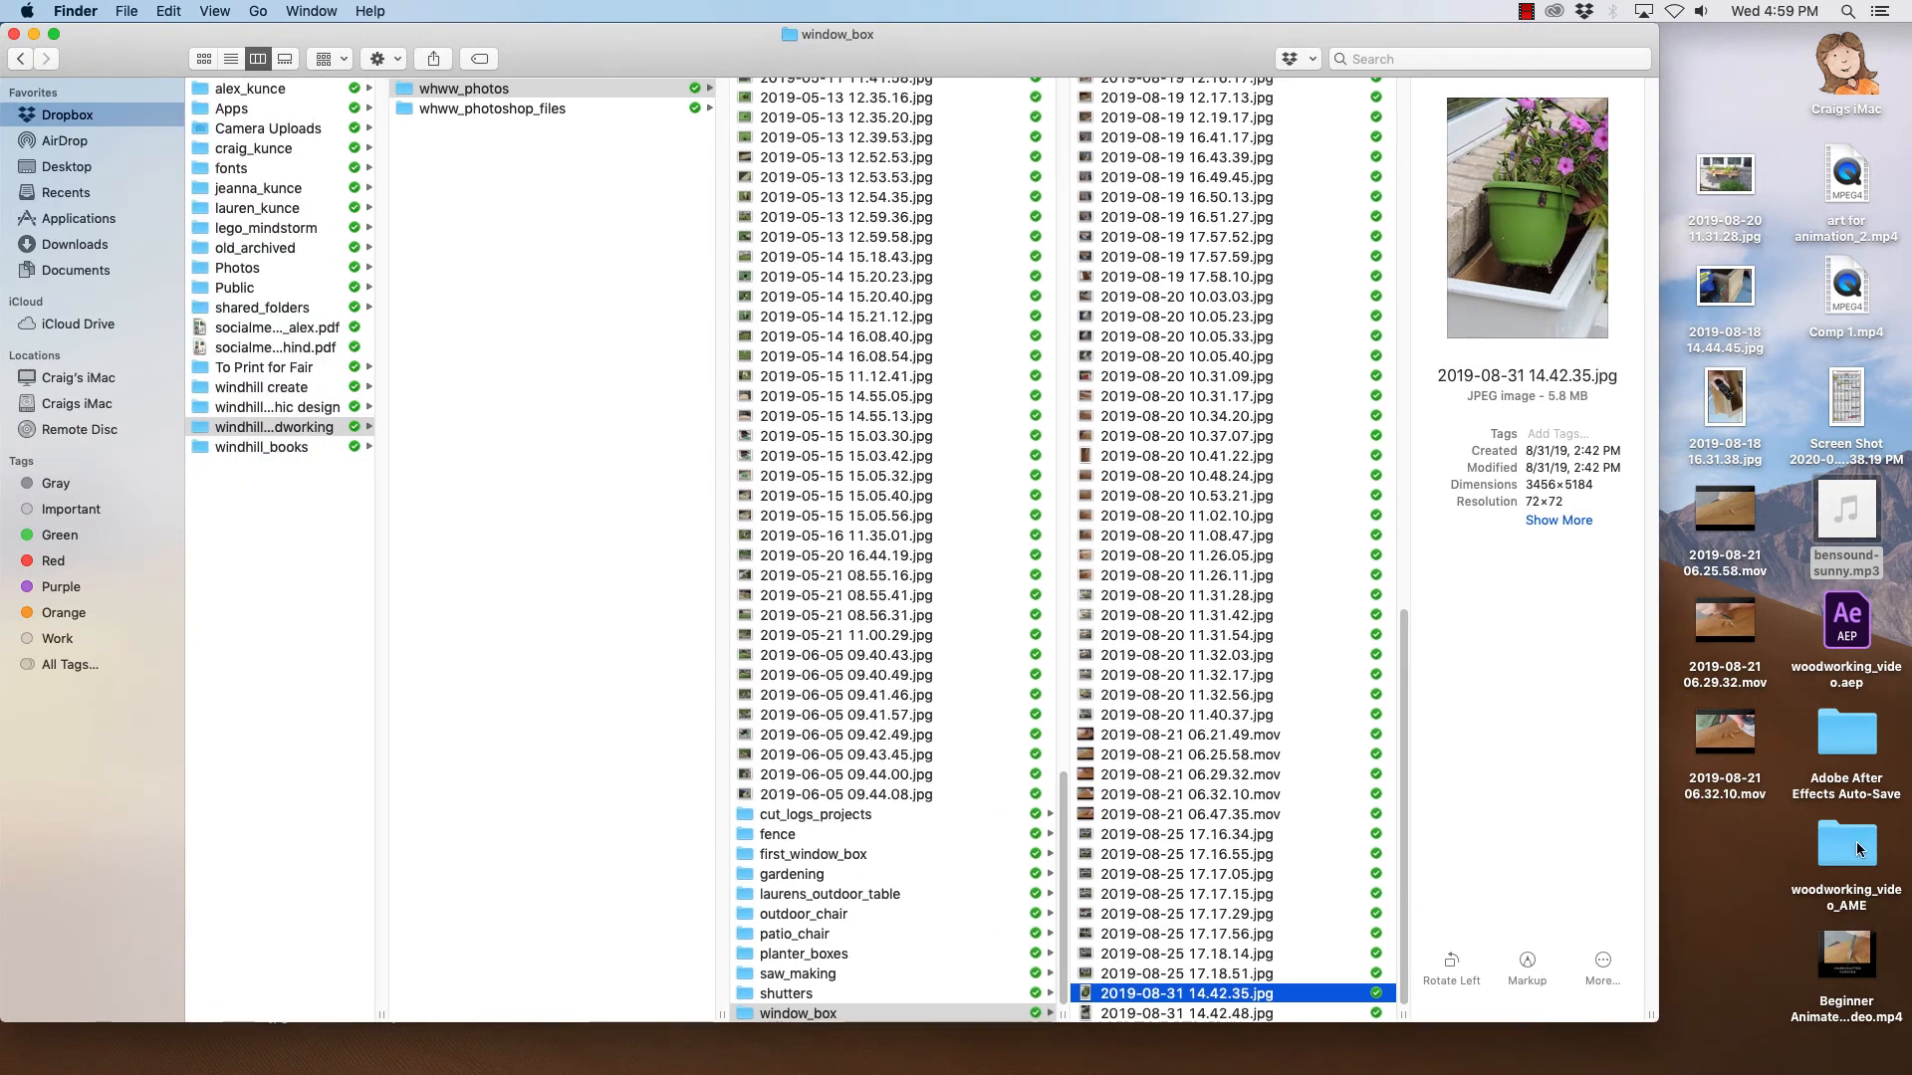
left_click_drag(1858, 850, 1744, 851)
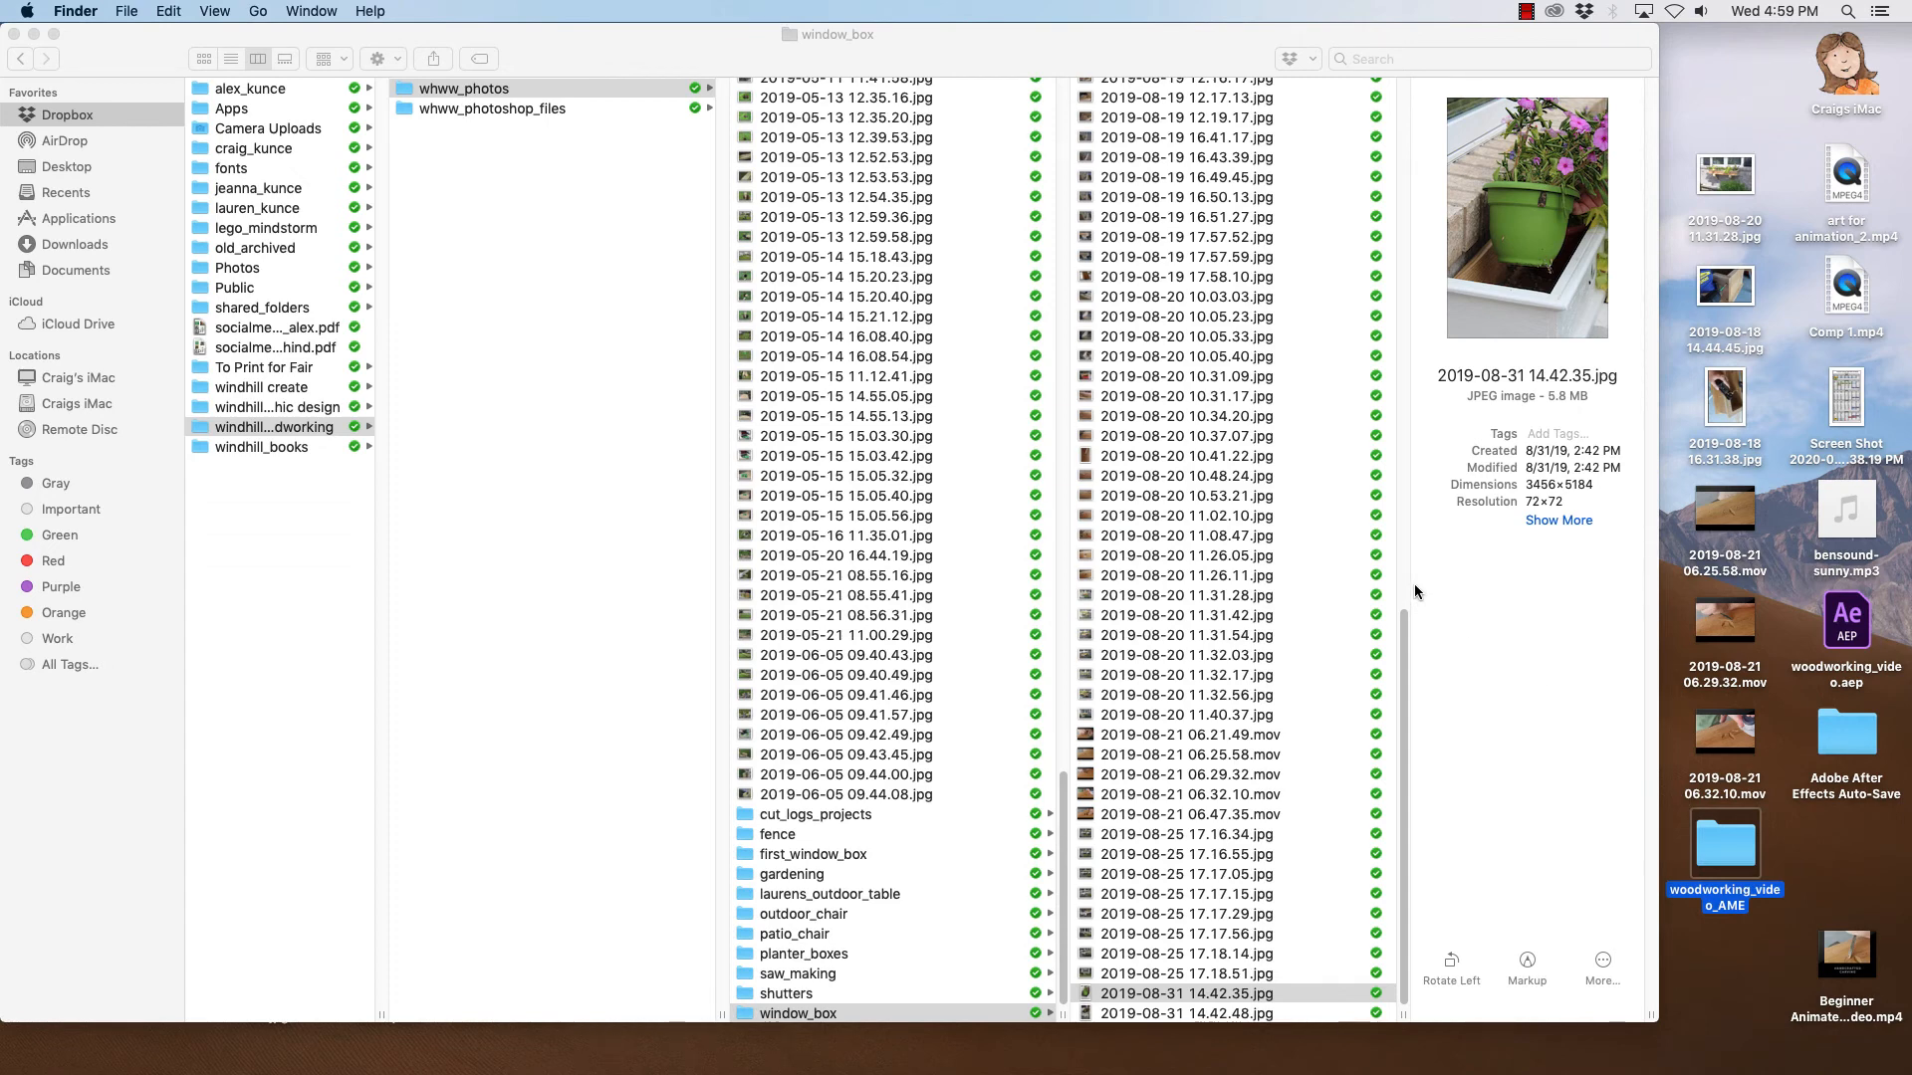
- Open the woodworking_video_AME and Adobe After Effects Auto-Save folders to inspect their contents
key("super+o")
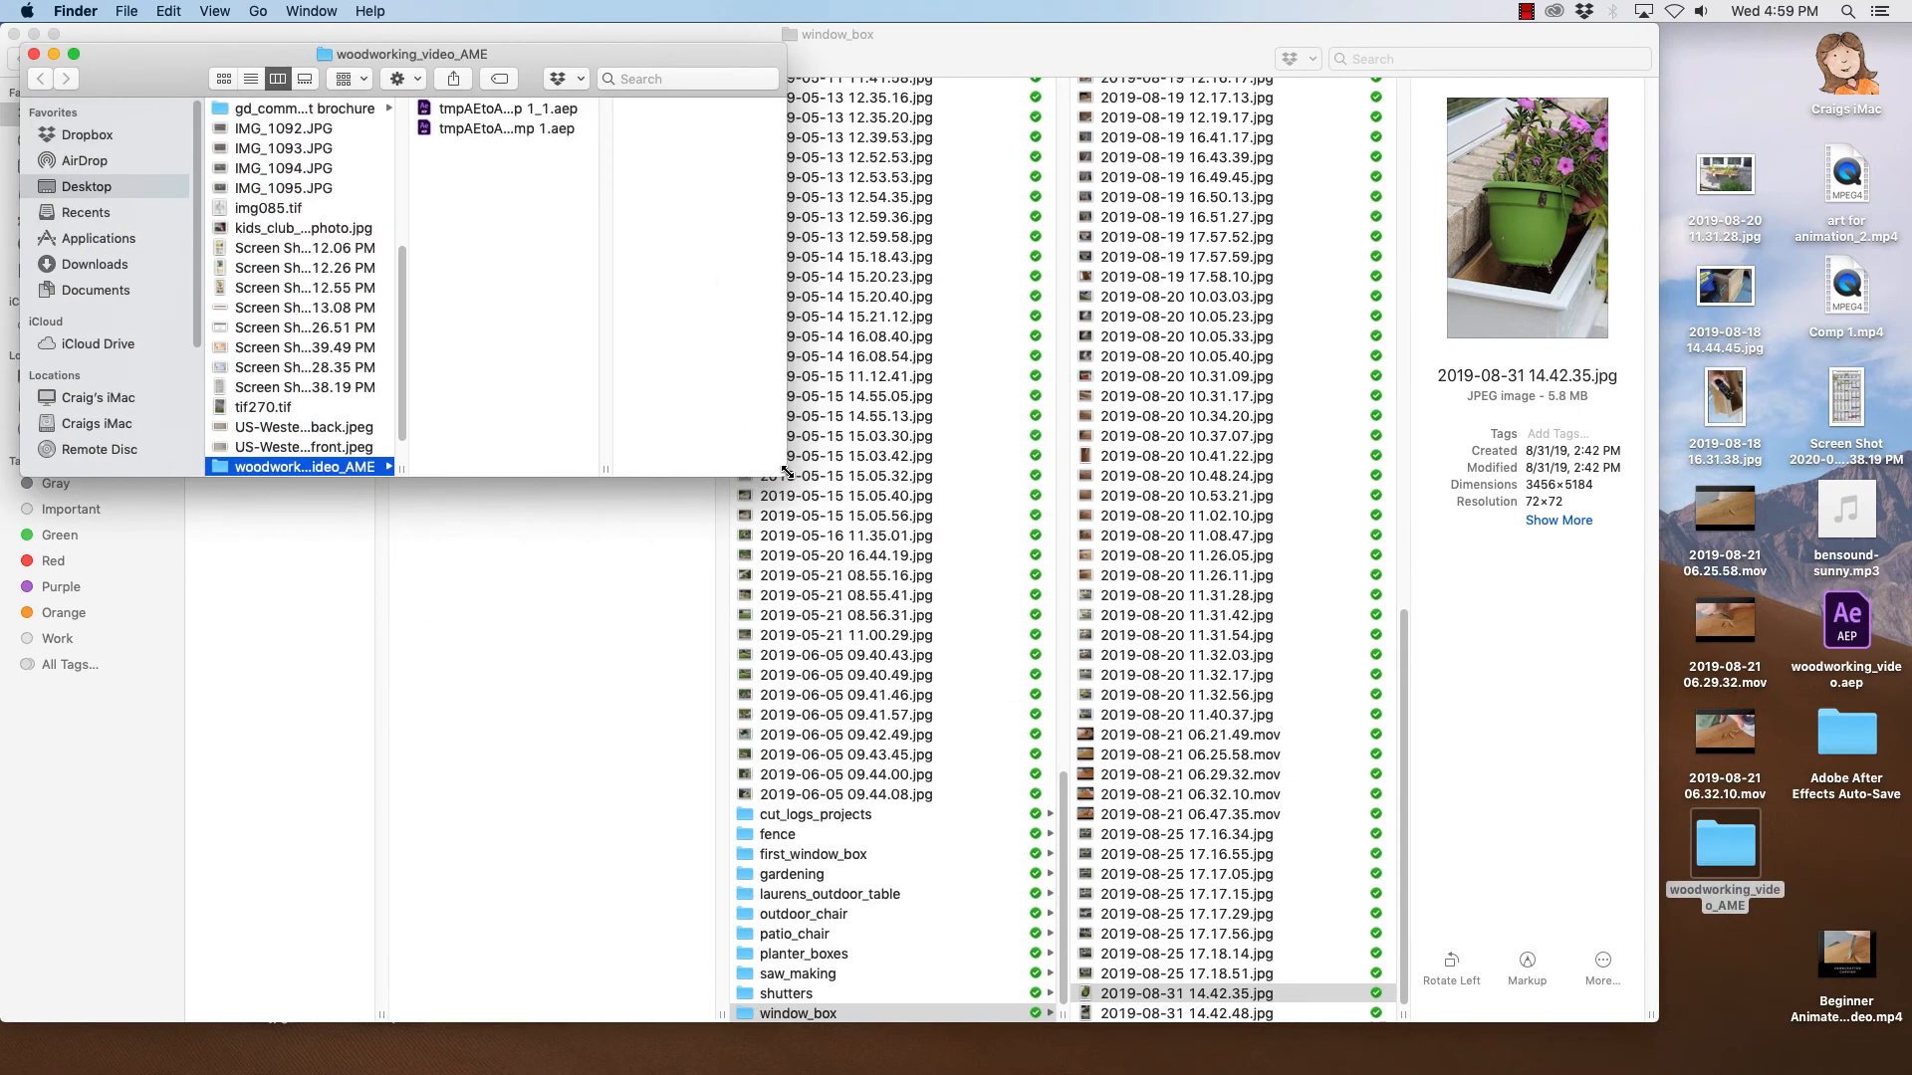
left_click_drag(787, 471, 1676, 1036)
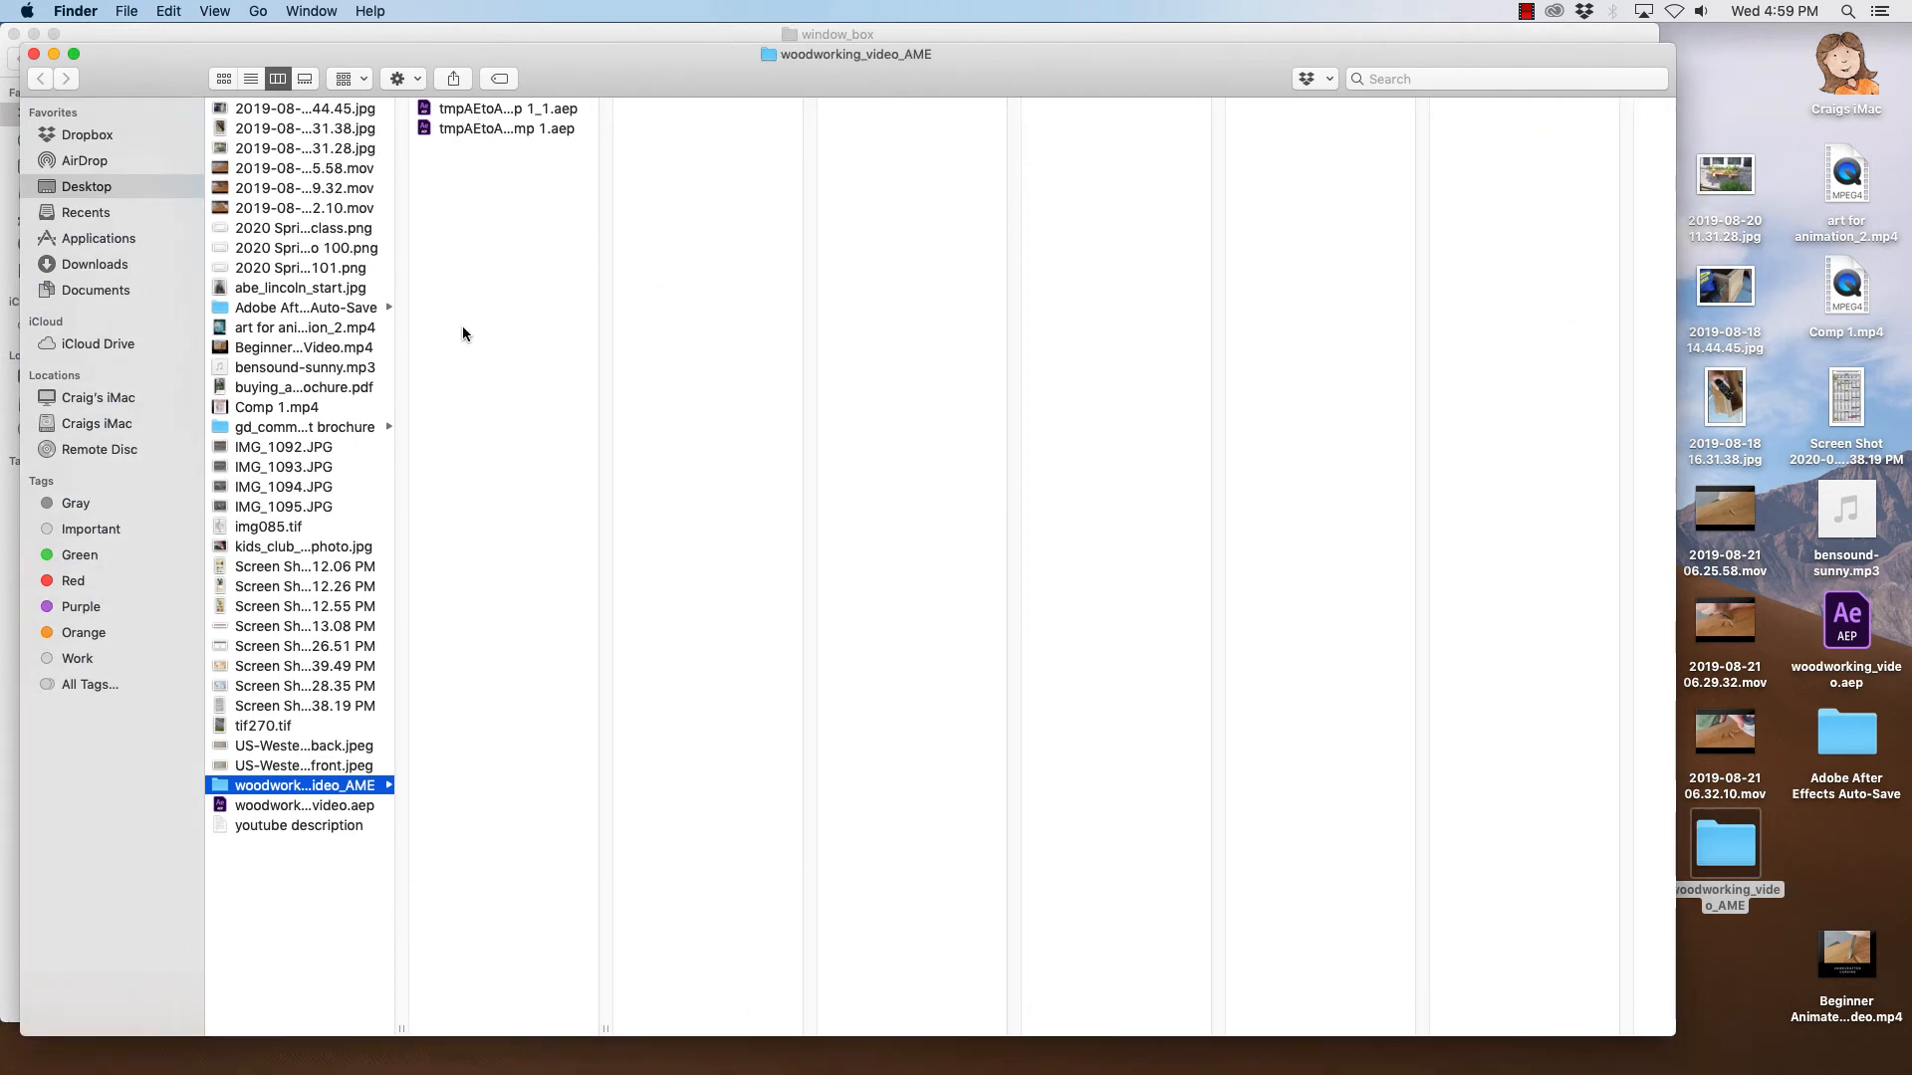
left_click(296, 805)
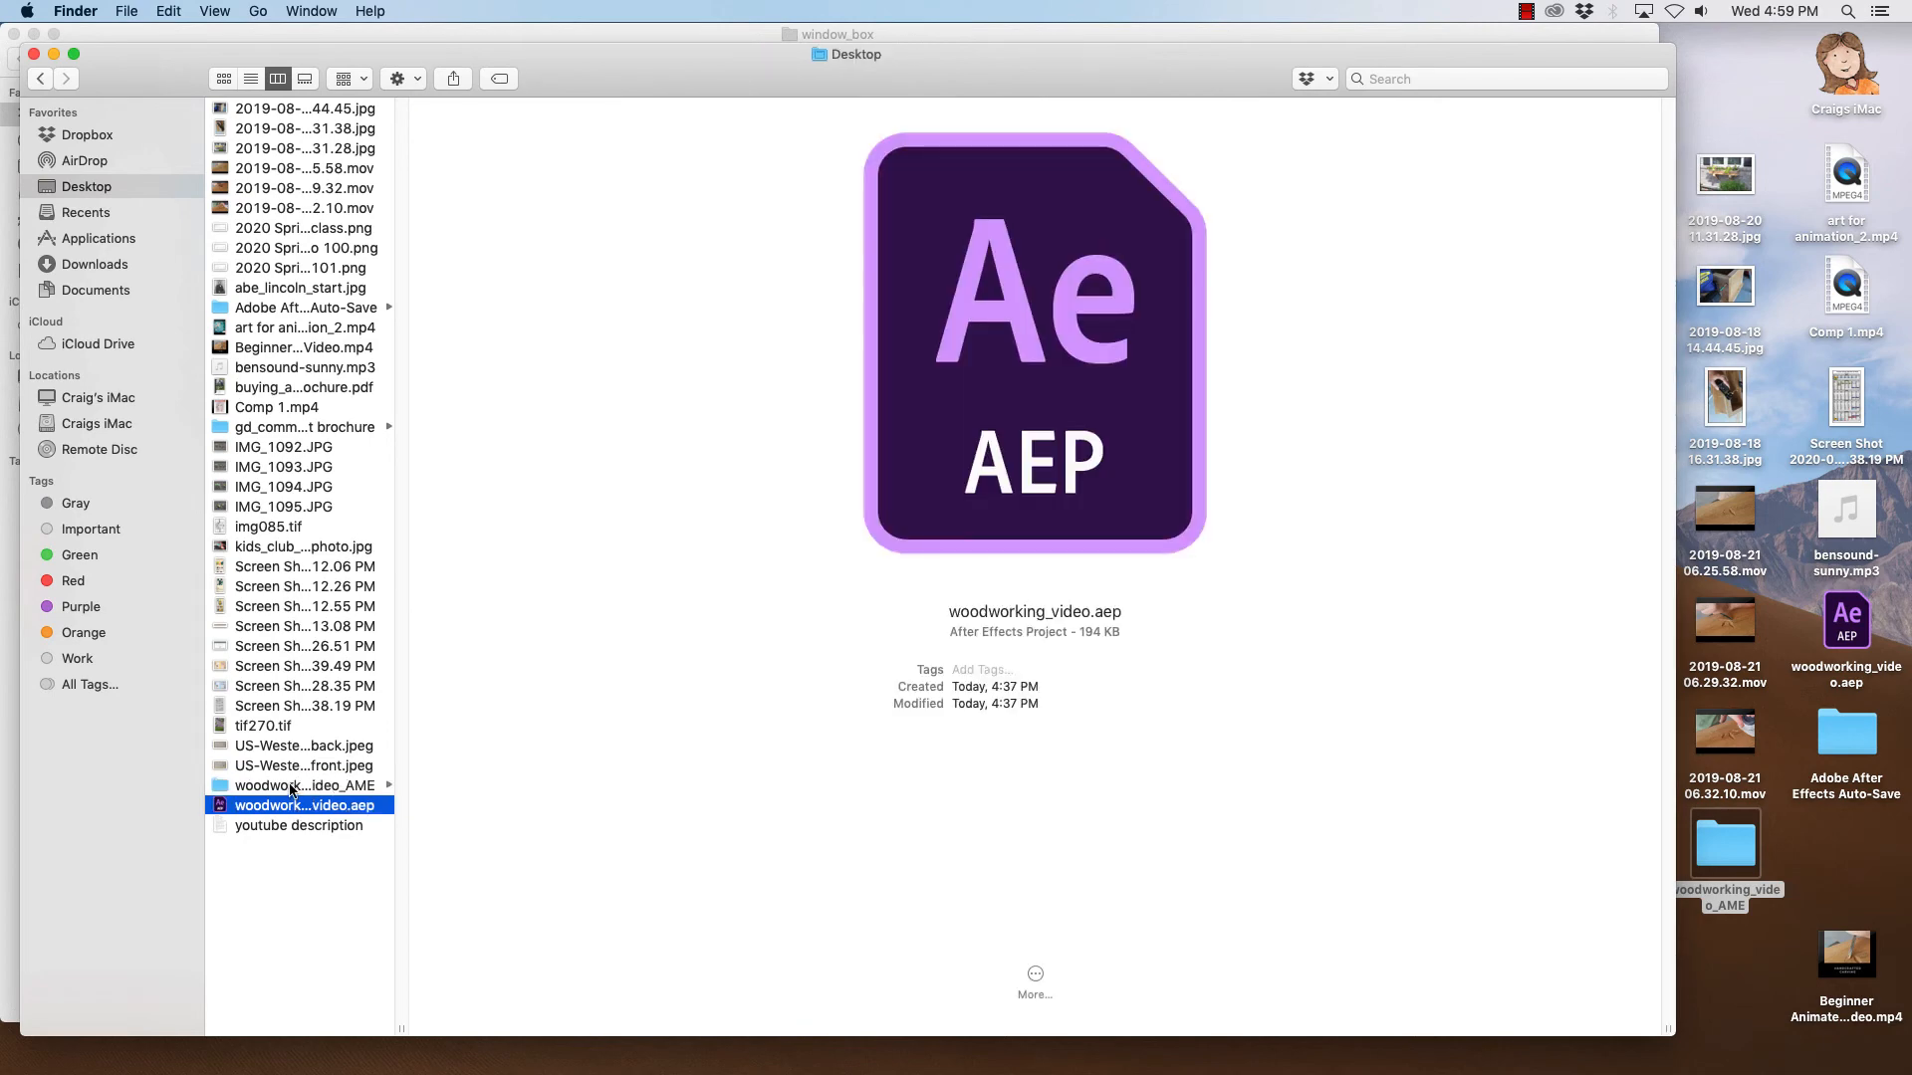
key("Up")
double_click(1841, 736)
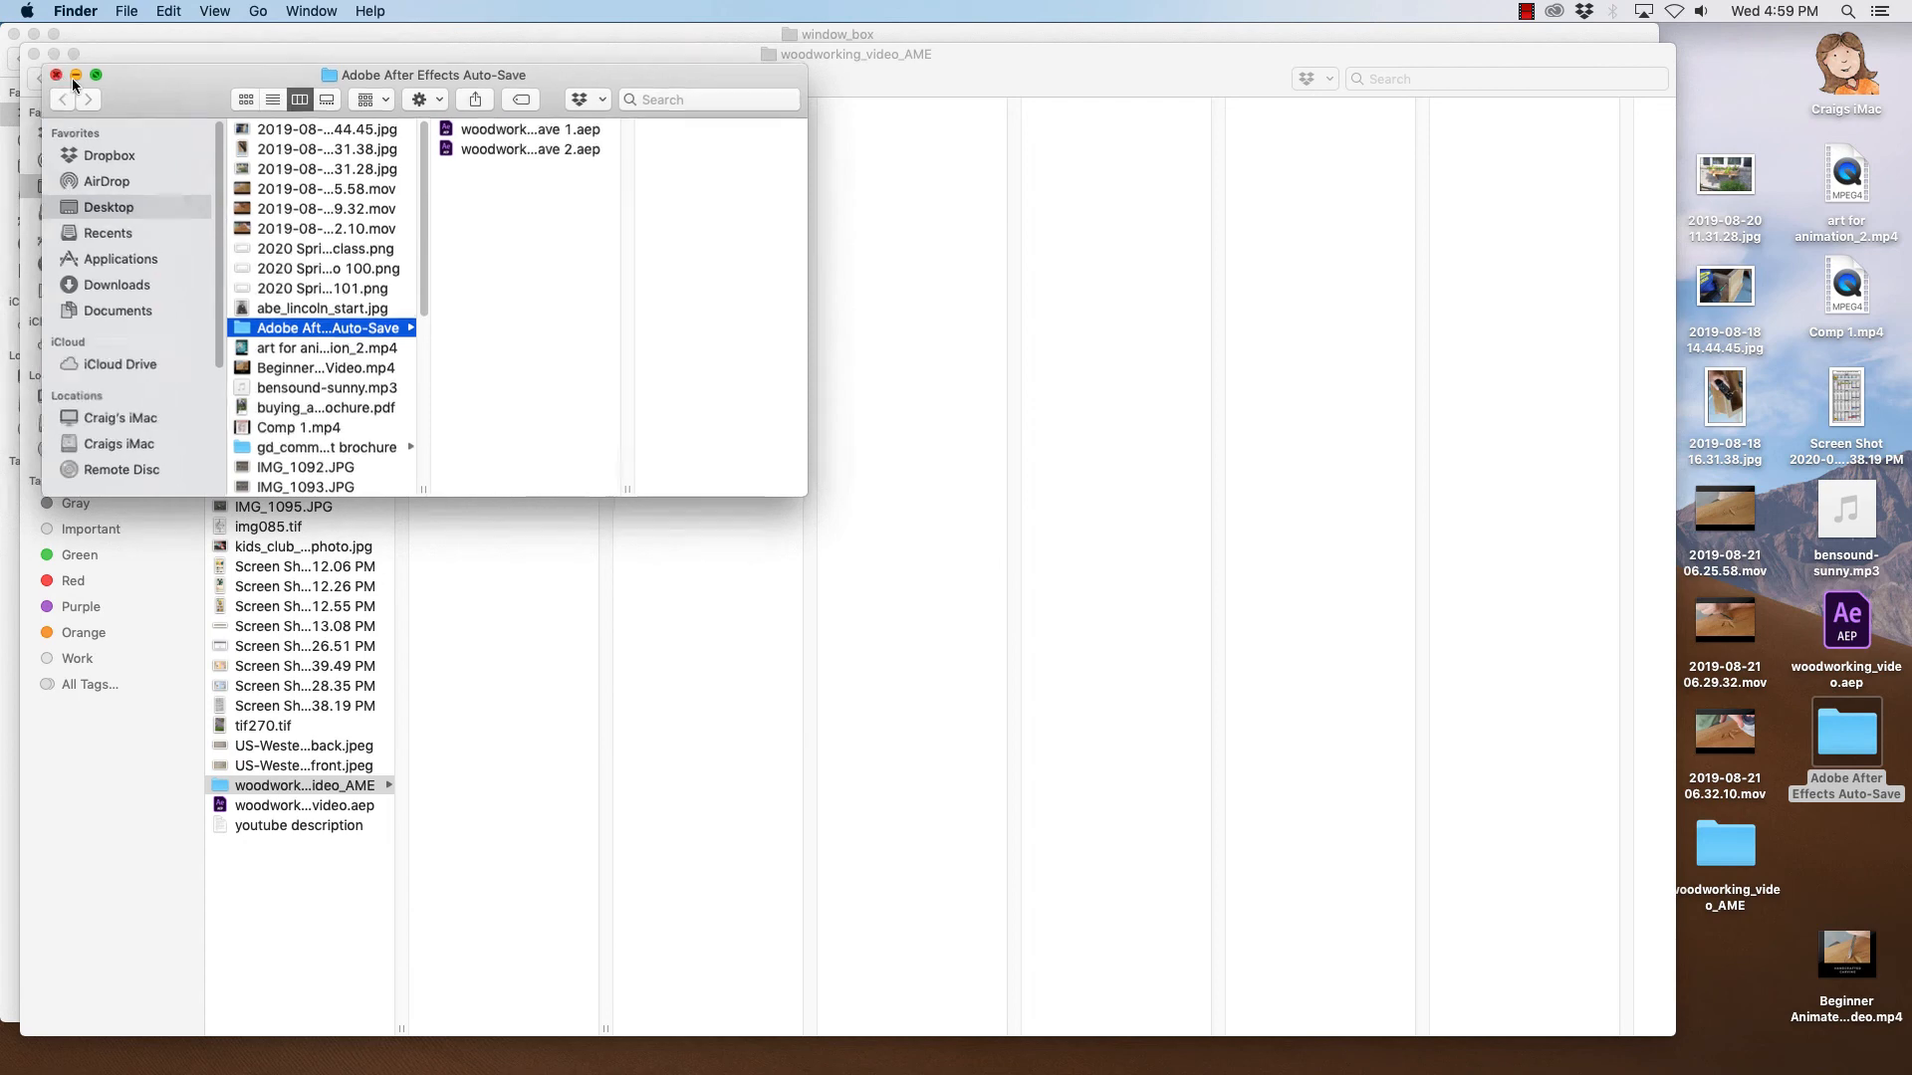
left_click(54, 74)
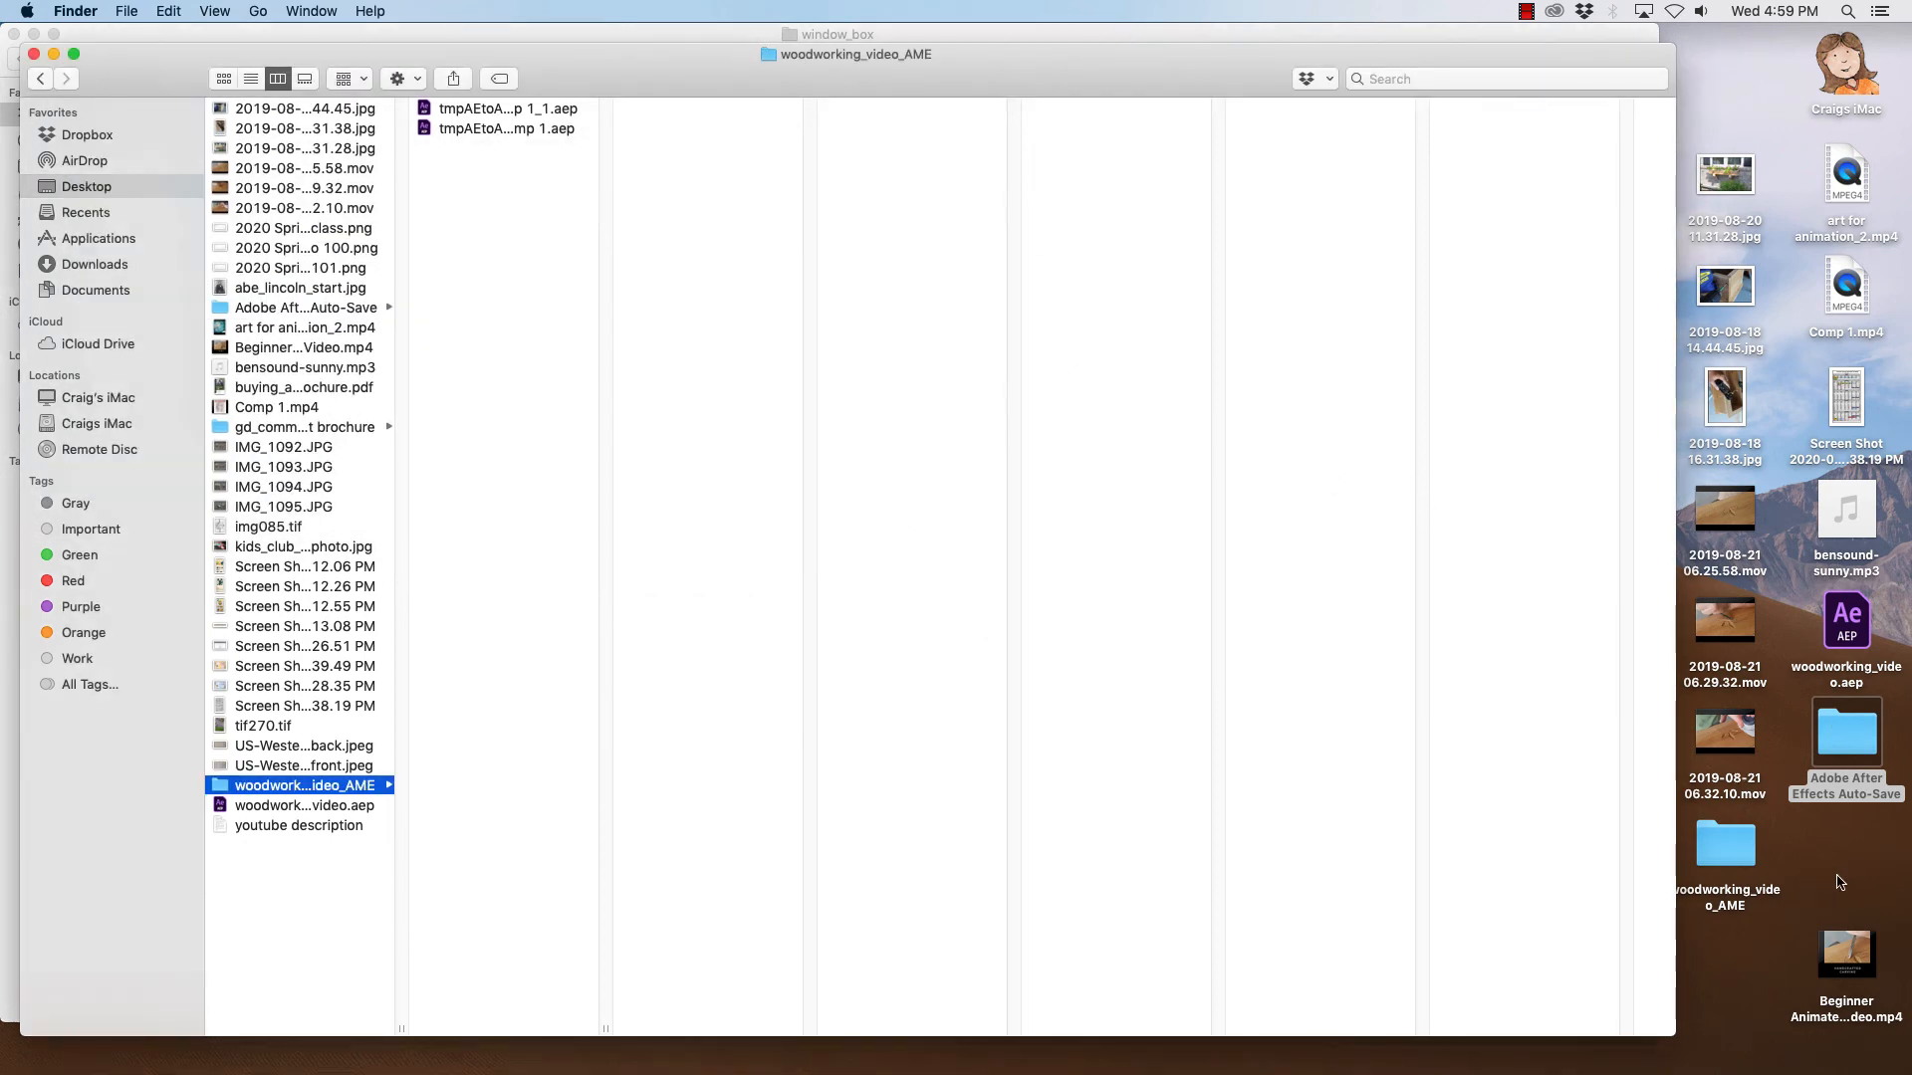
- Close the woodworking_video_AME window and reposition the Beginner Animated Video.mp4 icon on the desktop
mouse_move(1849, 958)
left_click_drag(1857, 954, 1857, 841)
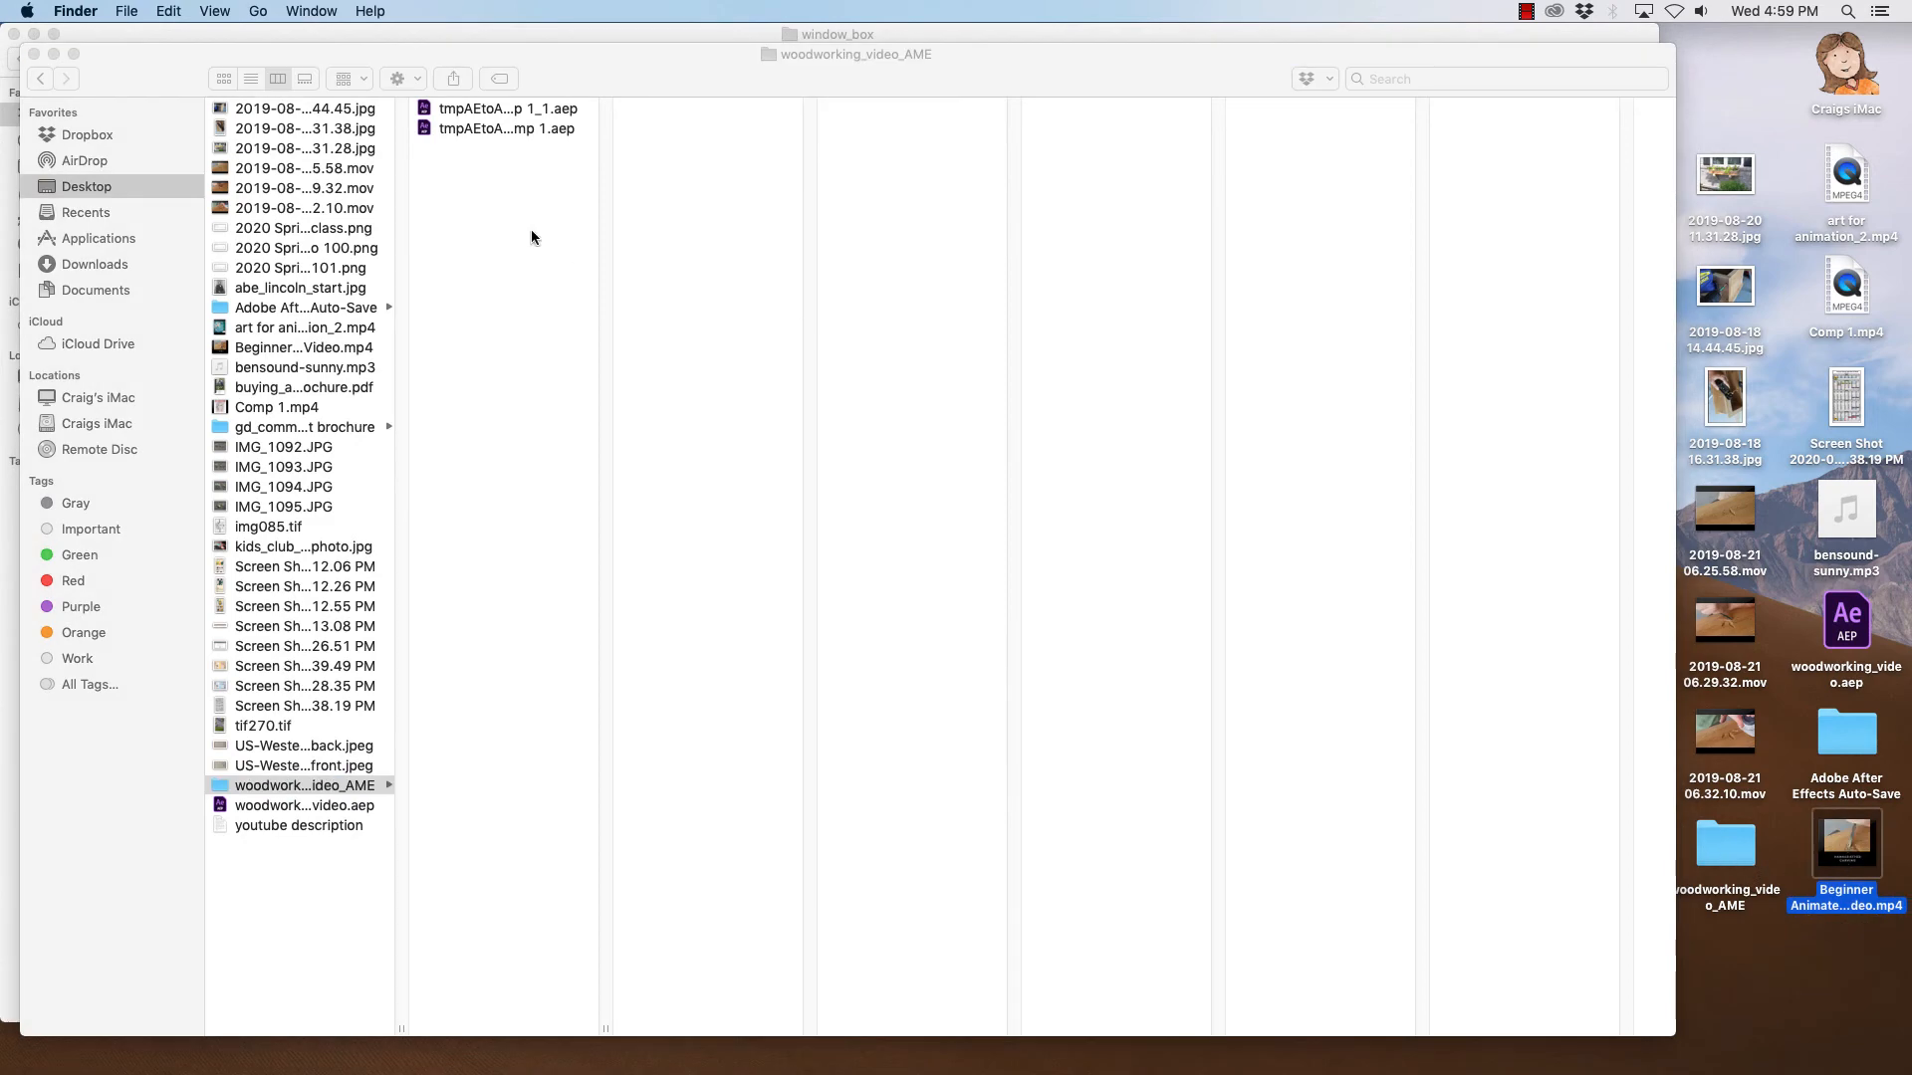
left_click(34, 54)
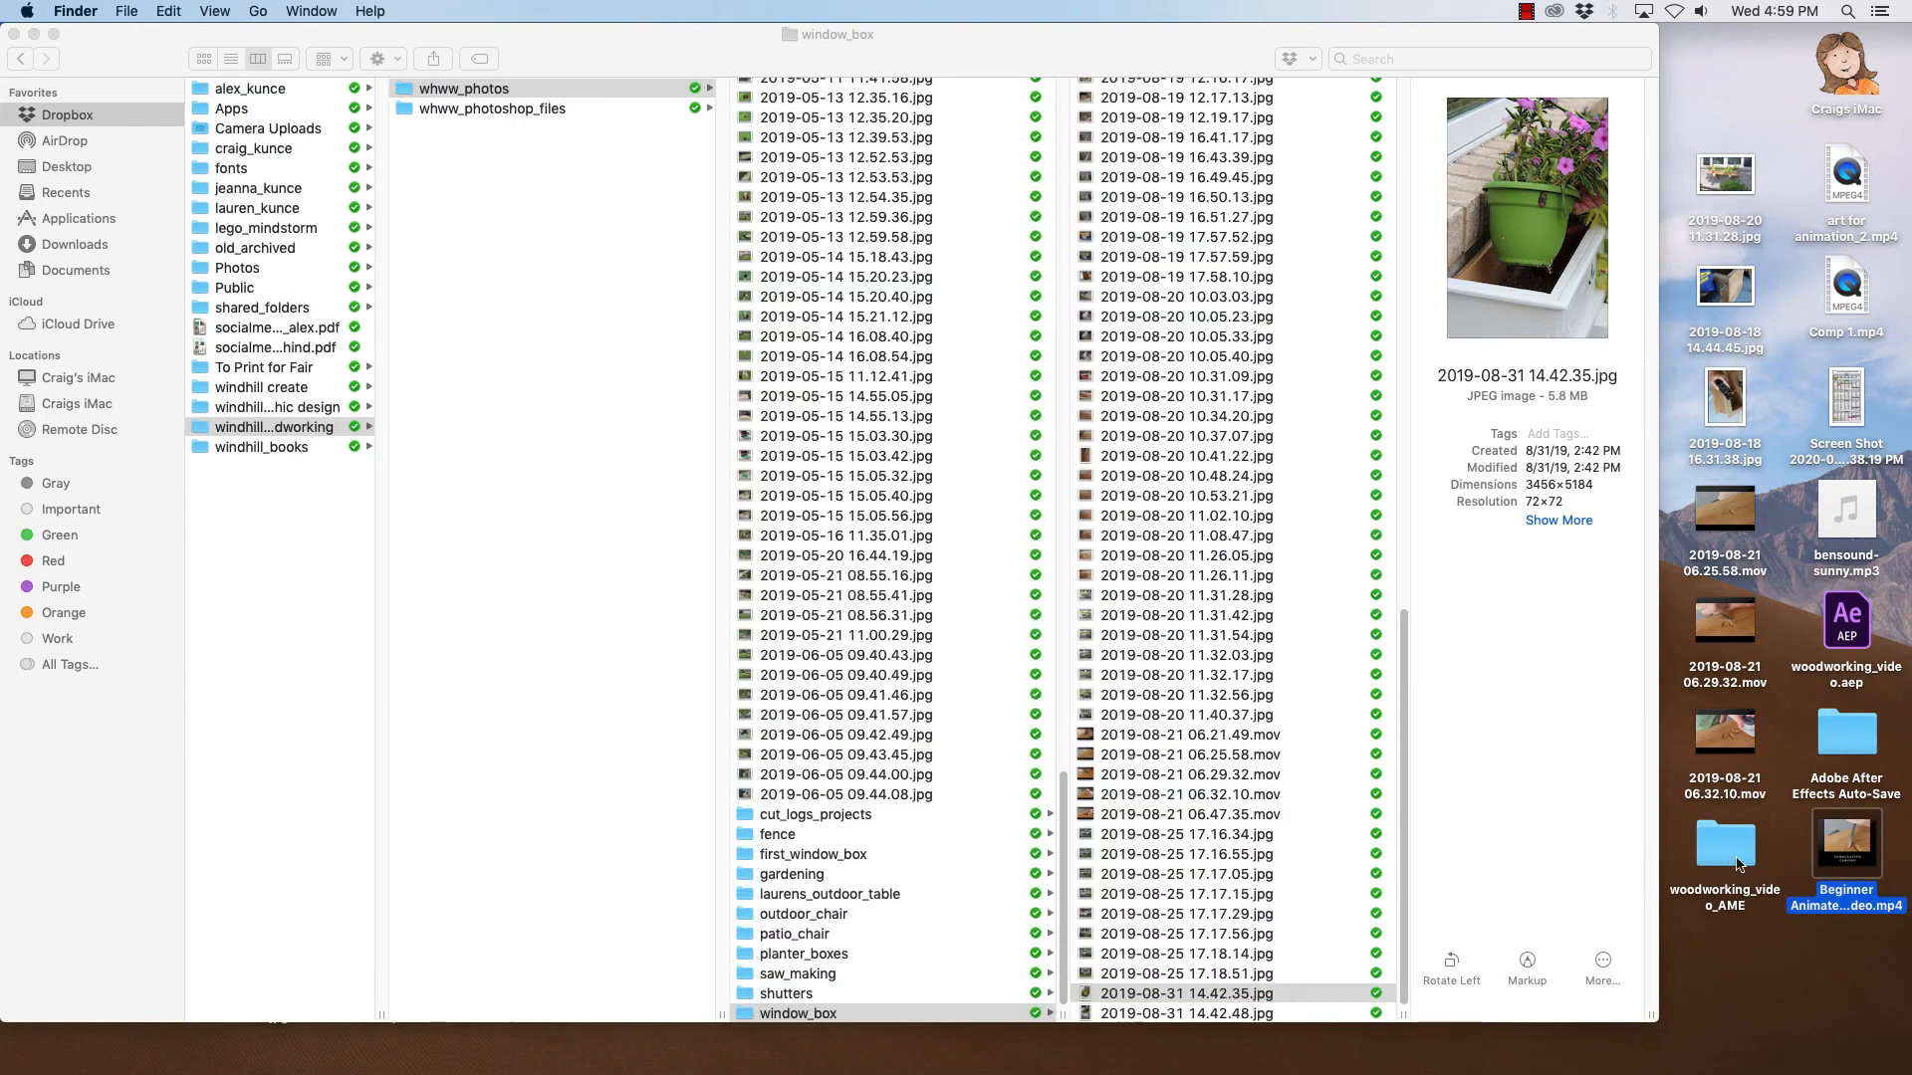
left_click_drag(1862, 842, 1792, 993)
mouse_move(1745, 951)
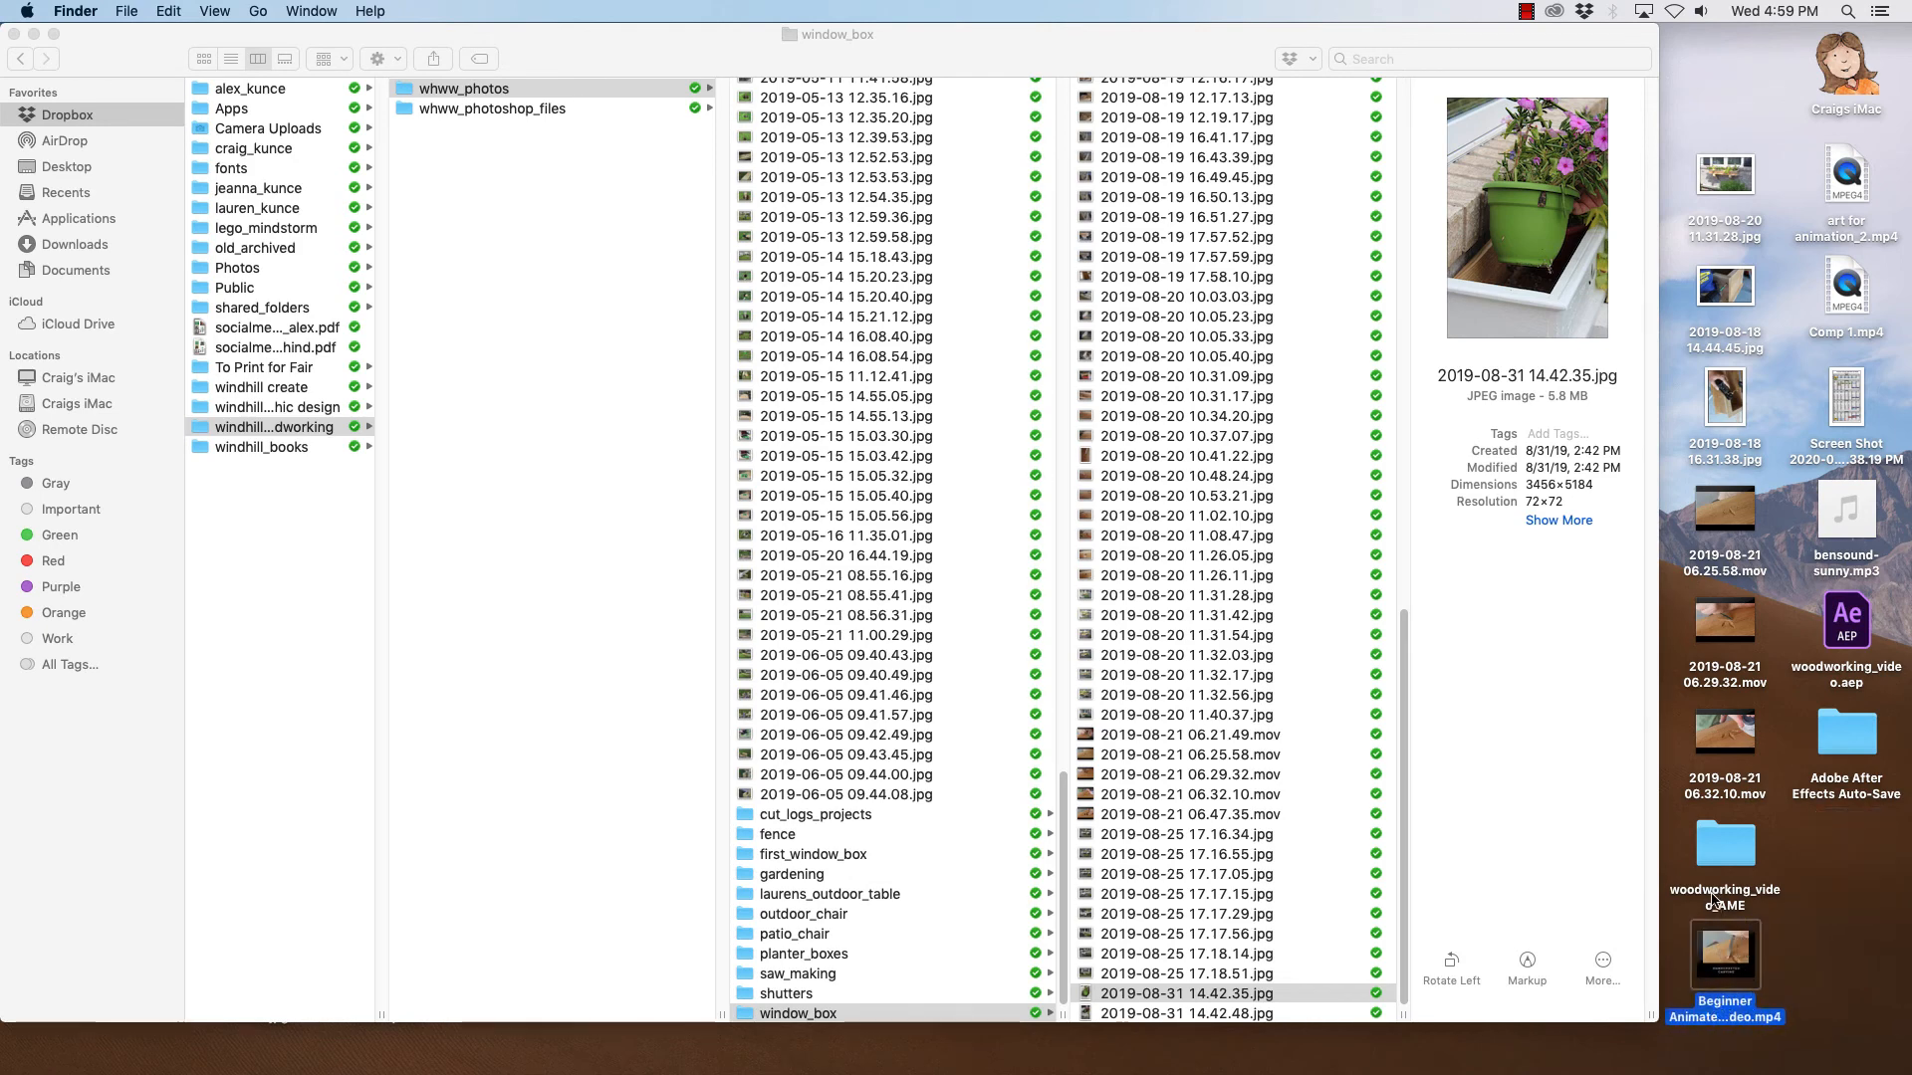
- Preview Beginner Animated Video.mp4 with Quick Look
key("space")
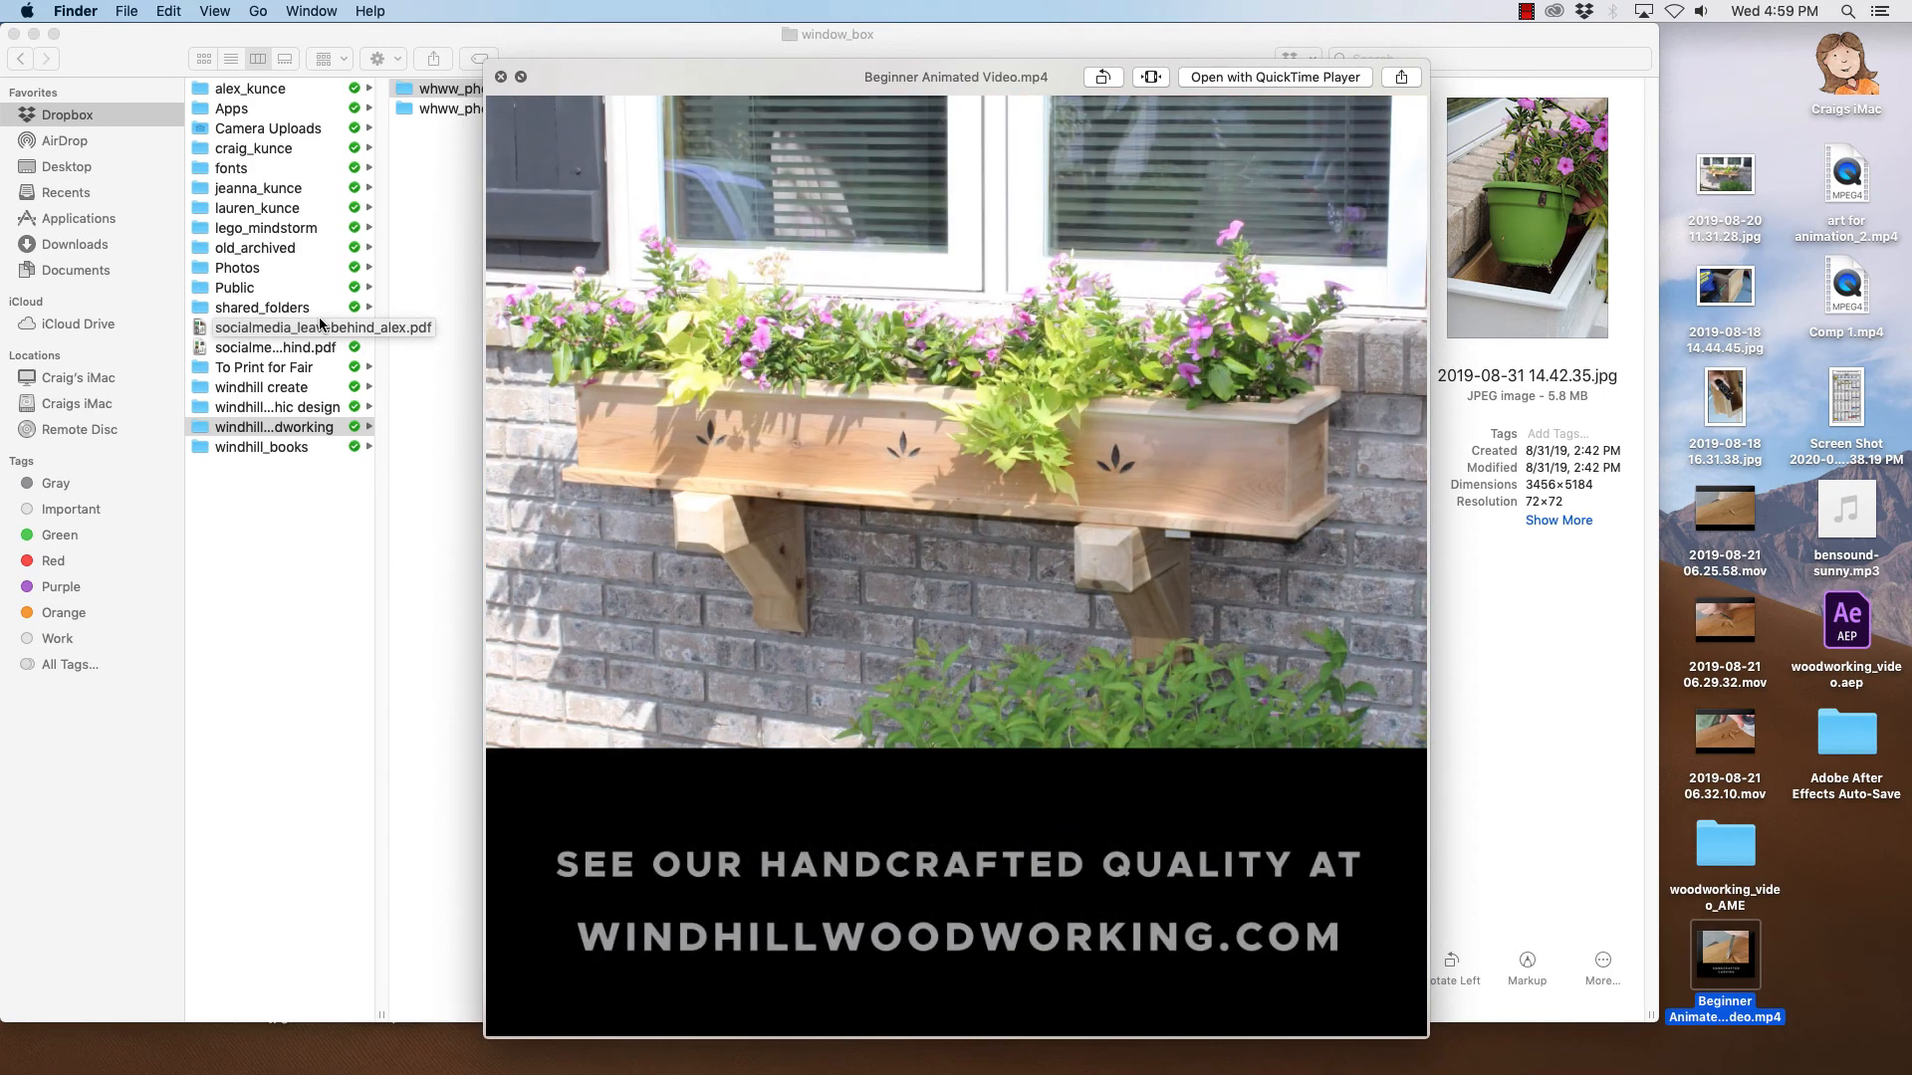
key("space")
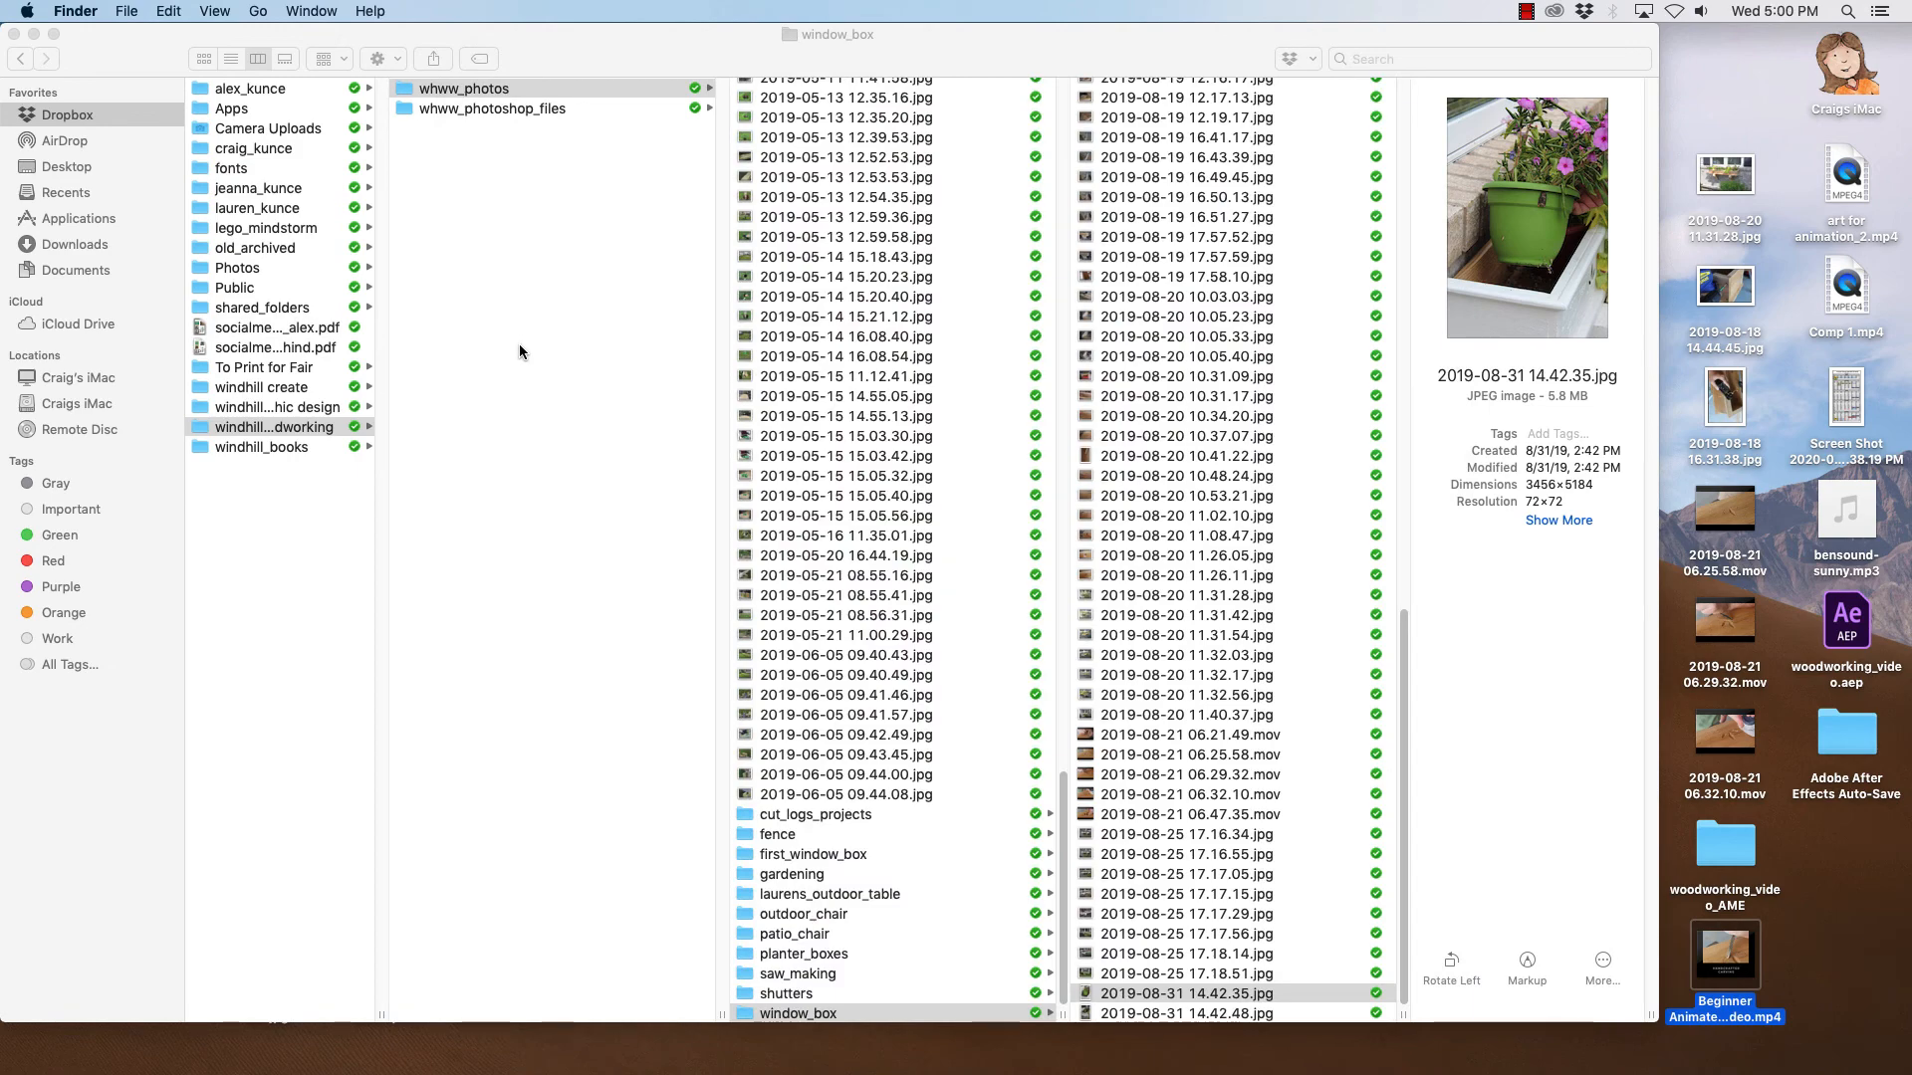
key("space")
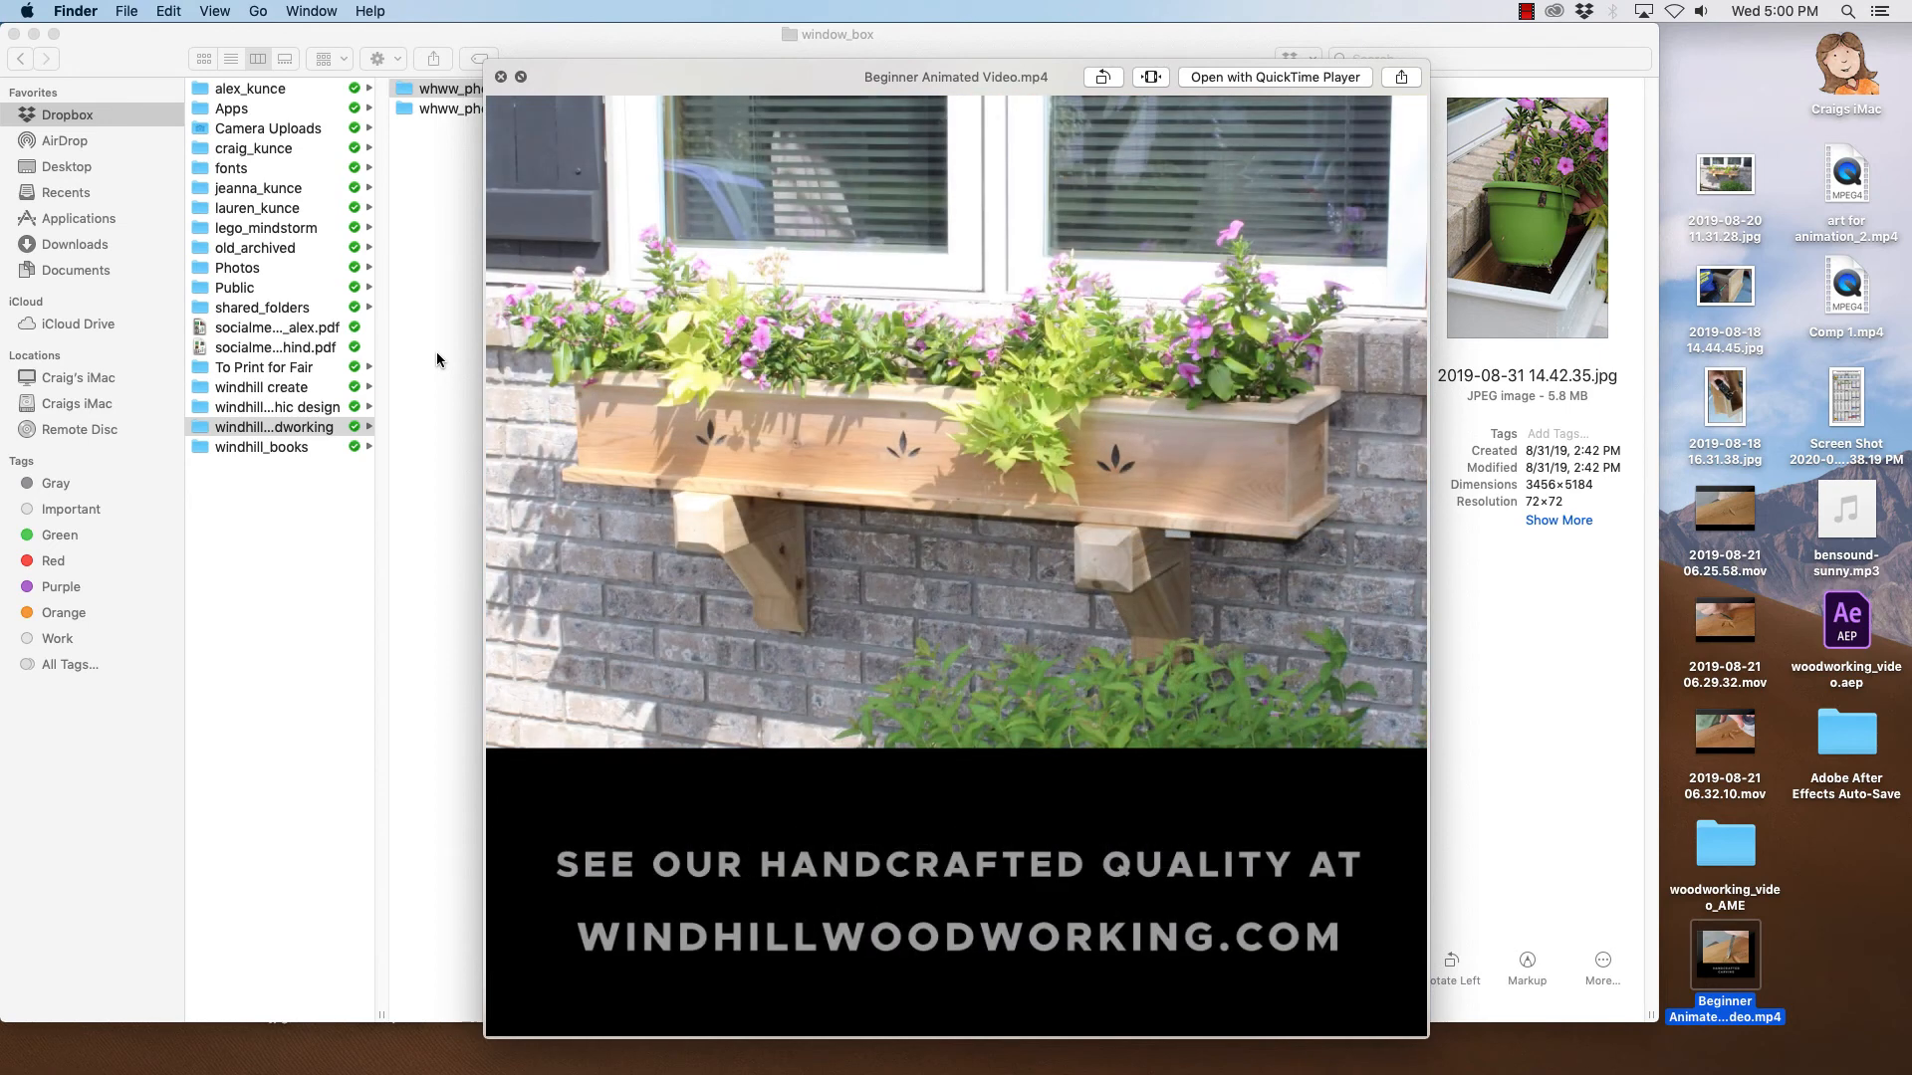
key("space")
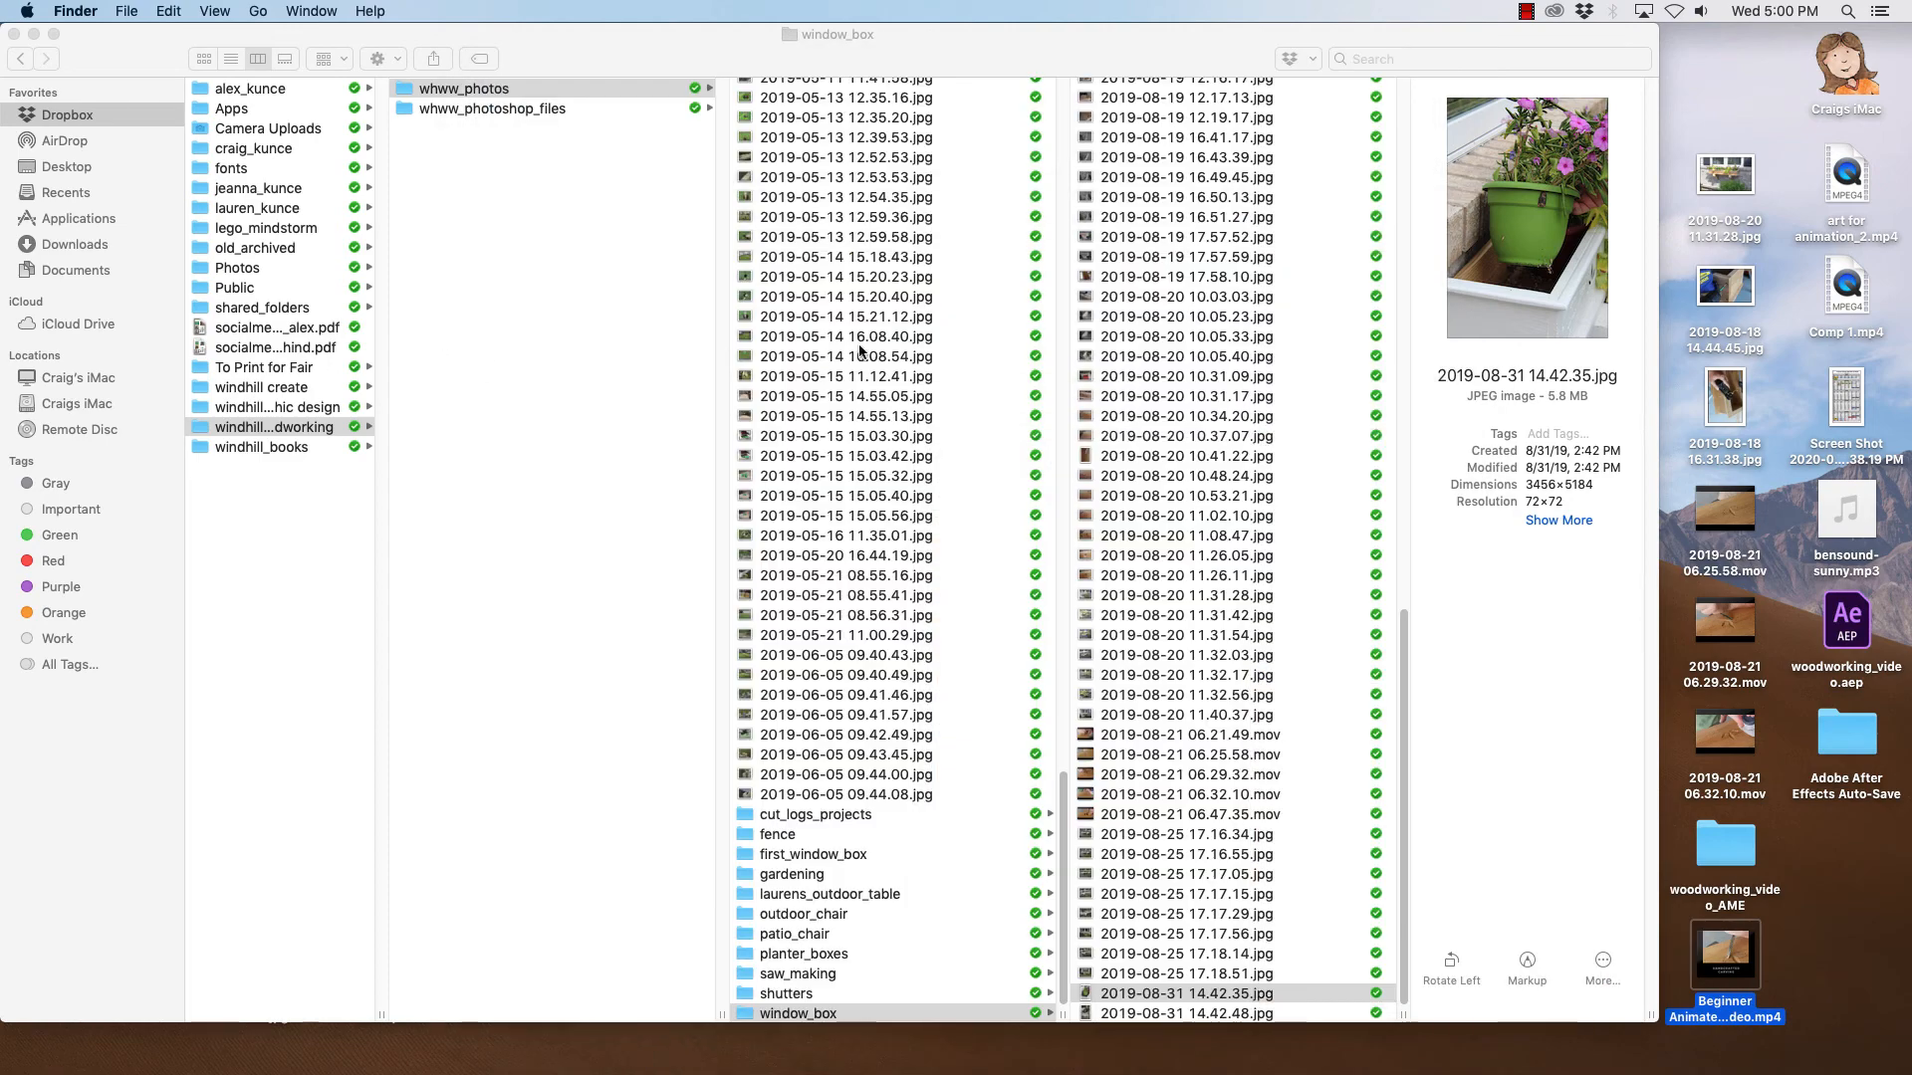
- Move the Beginner Animated Video.mp4 icon up on the desktop
mouse_move(360, 1048)
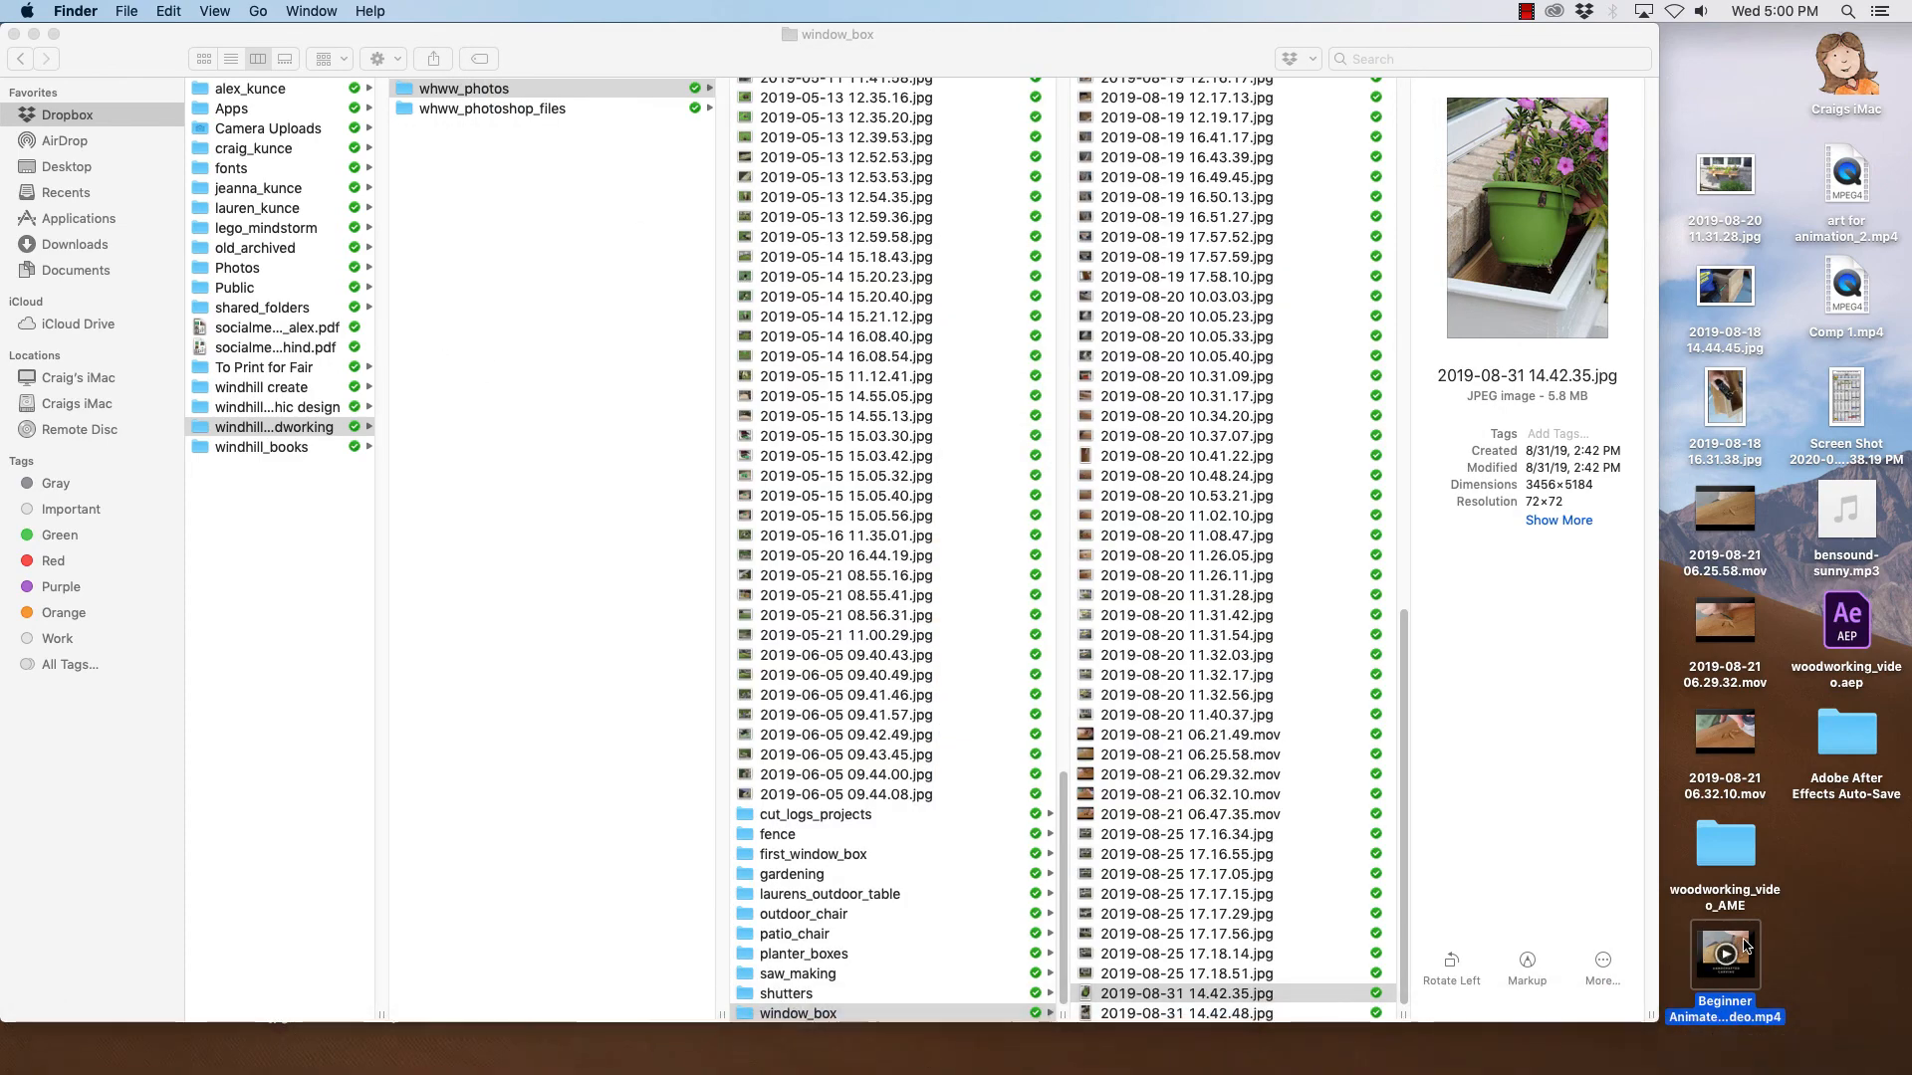
left_click_drag(1709, 956, 1831, 846)
mouse_move(816, 1068)
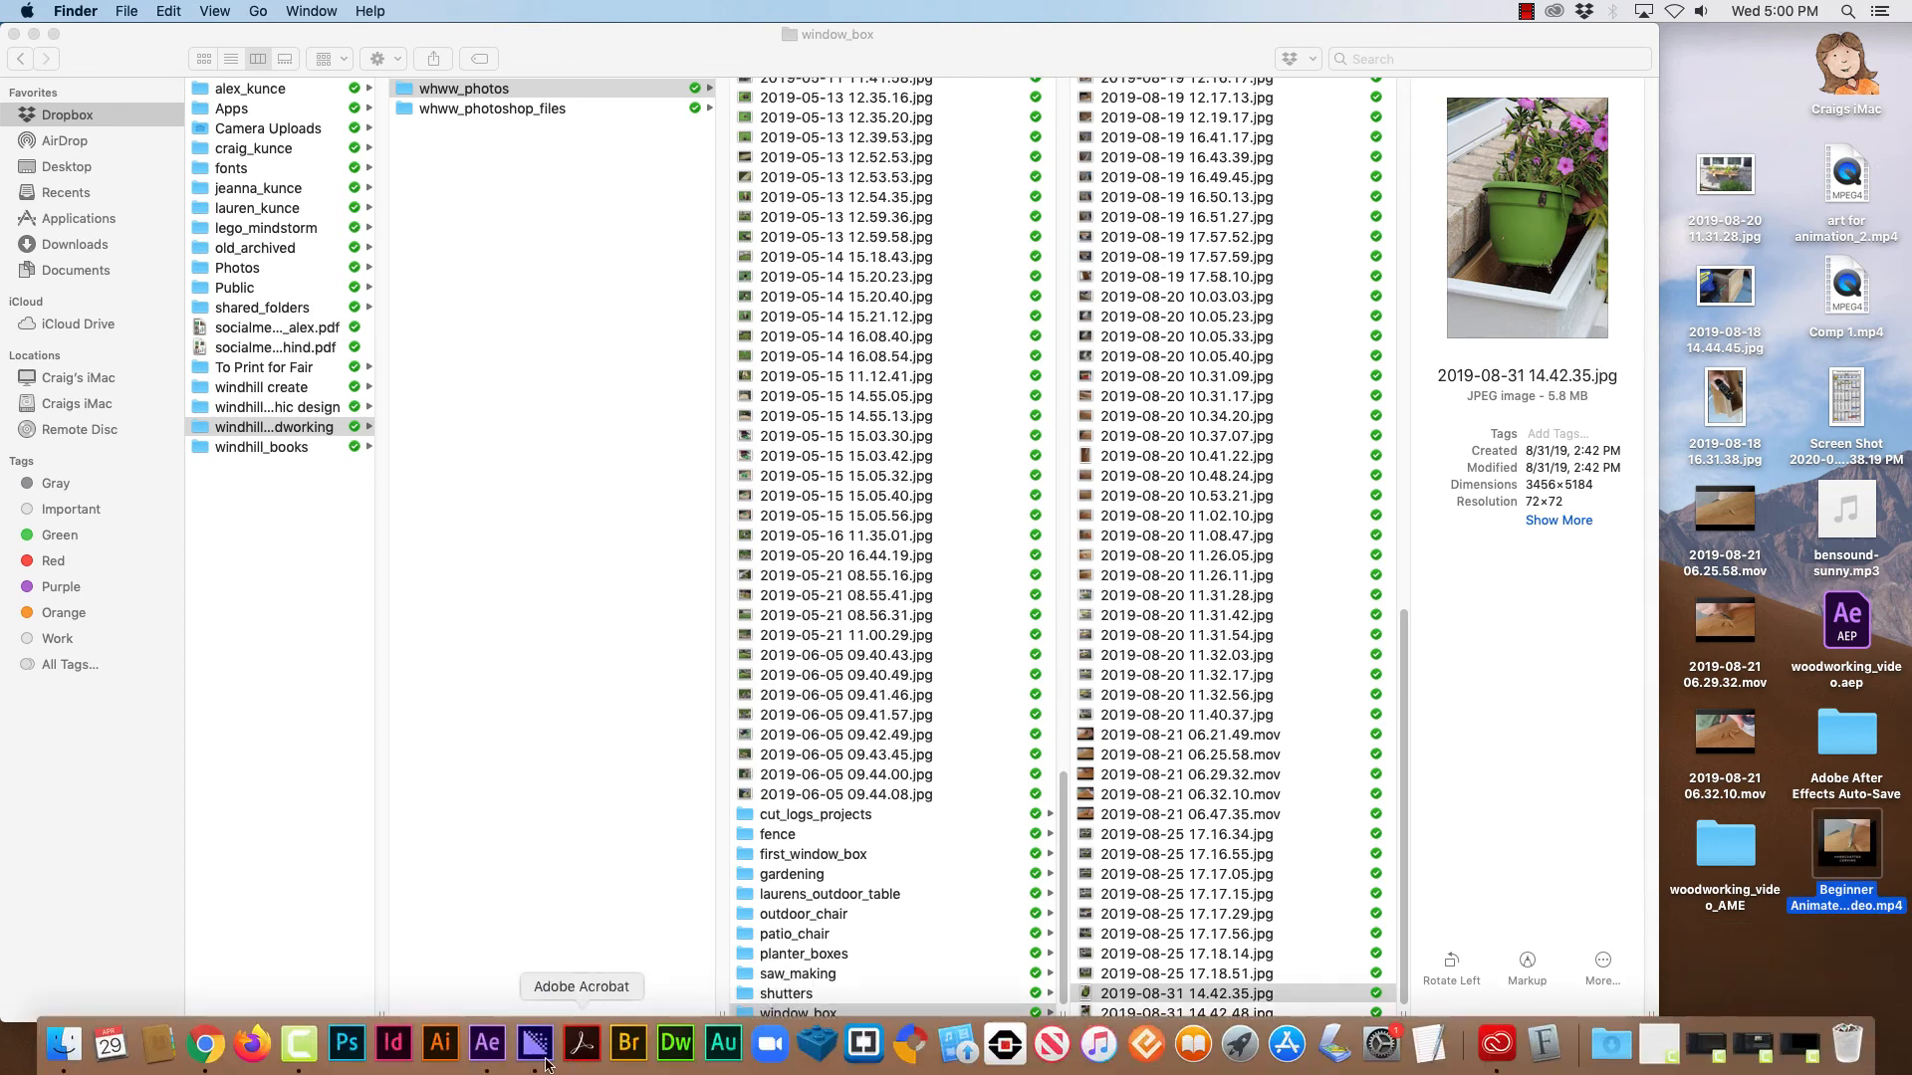
- Switch to Chrome and browse the uploaded videos on the YouTube channel page
left_click(204, 1044)
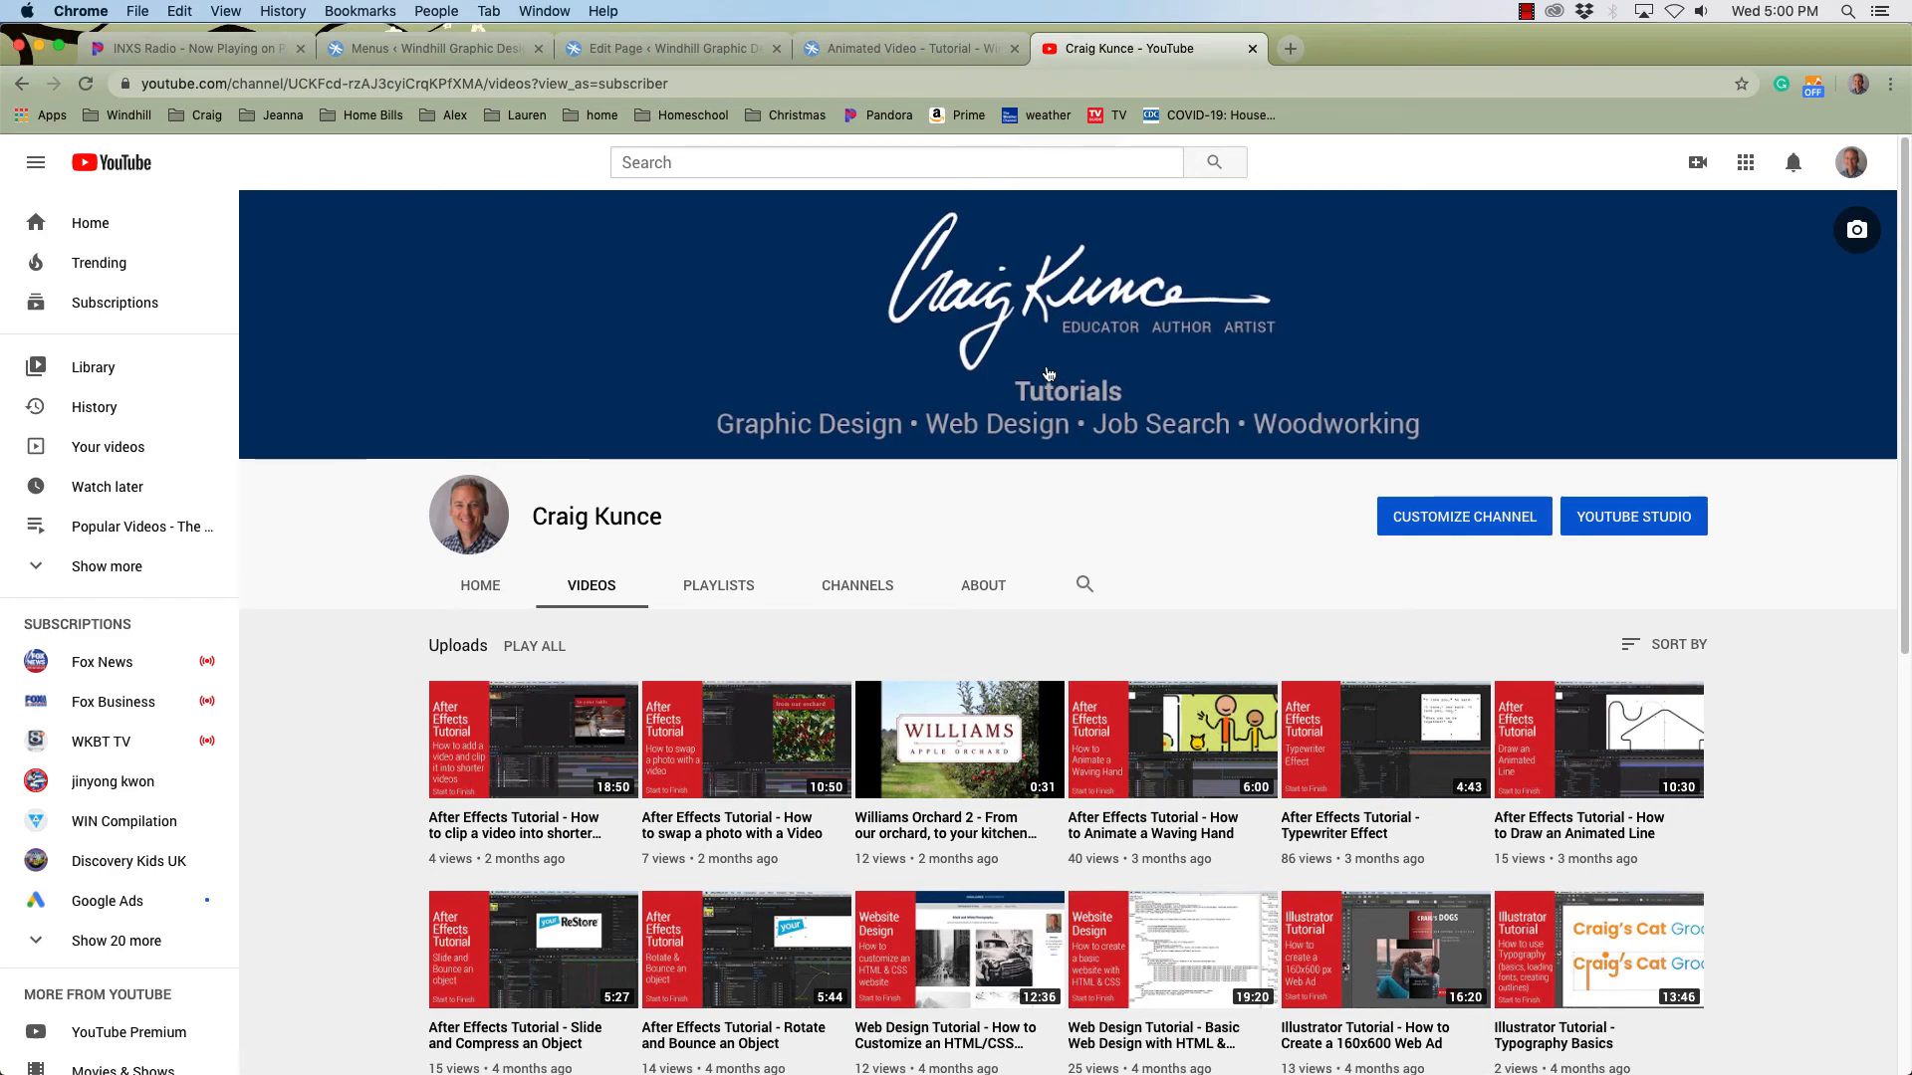
scroll(1086, 755, "down", 8)
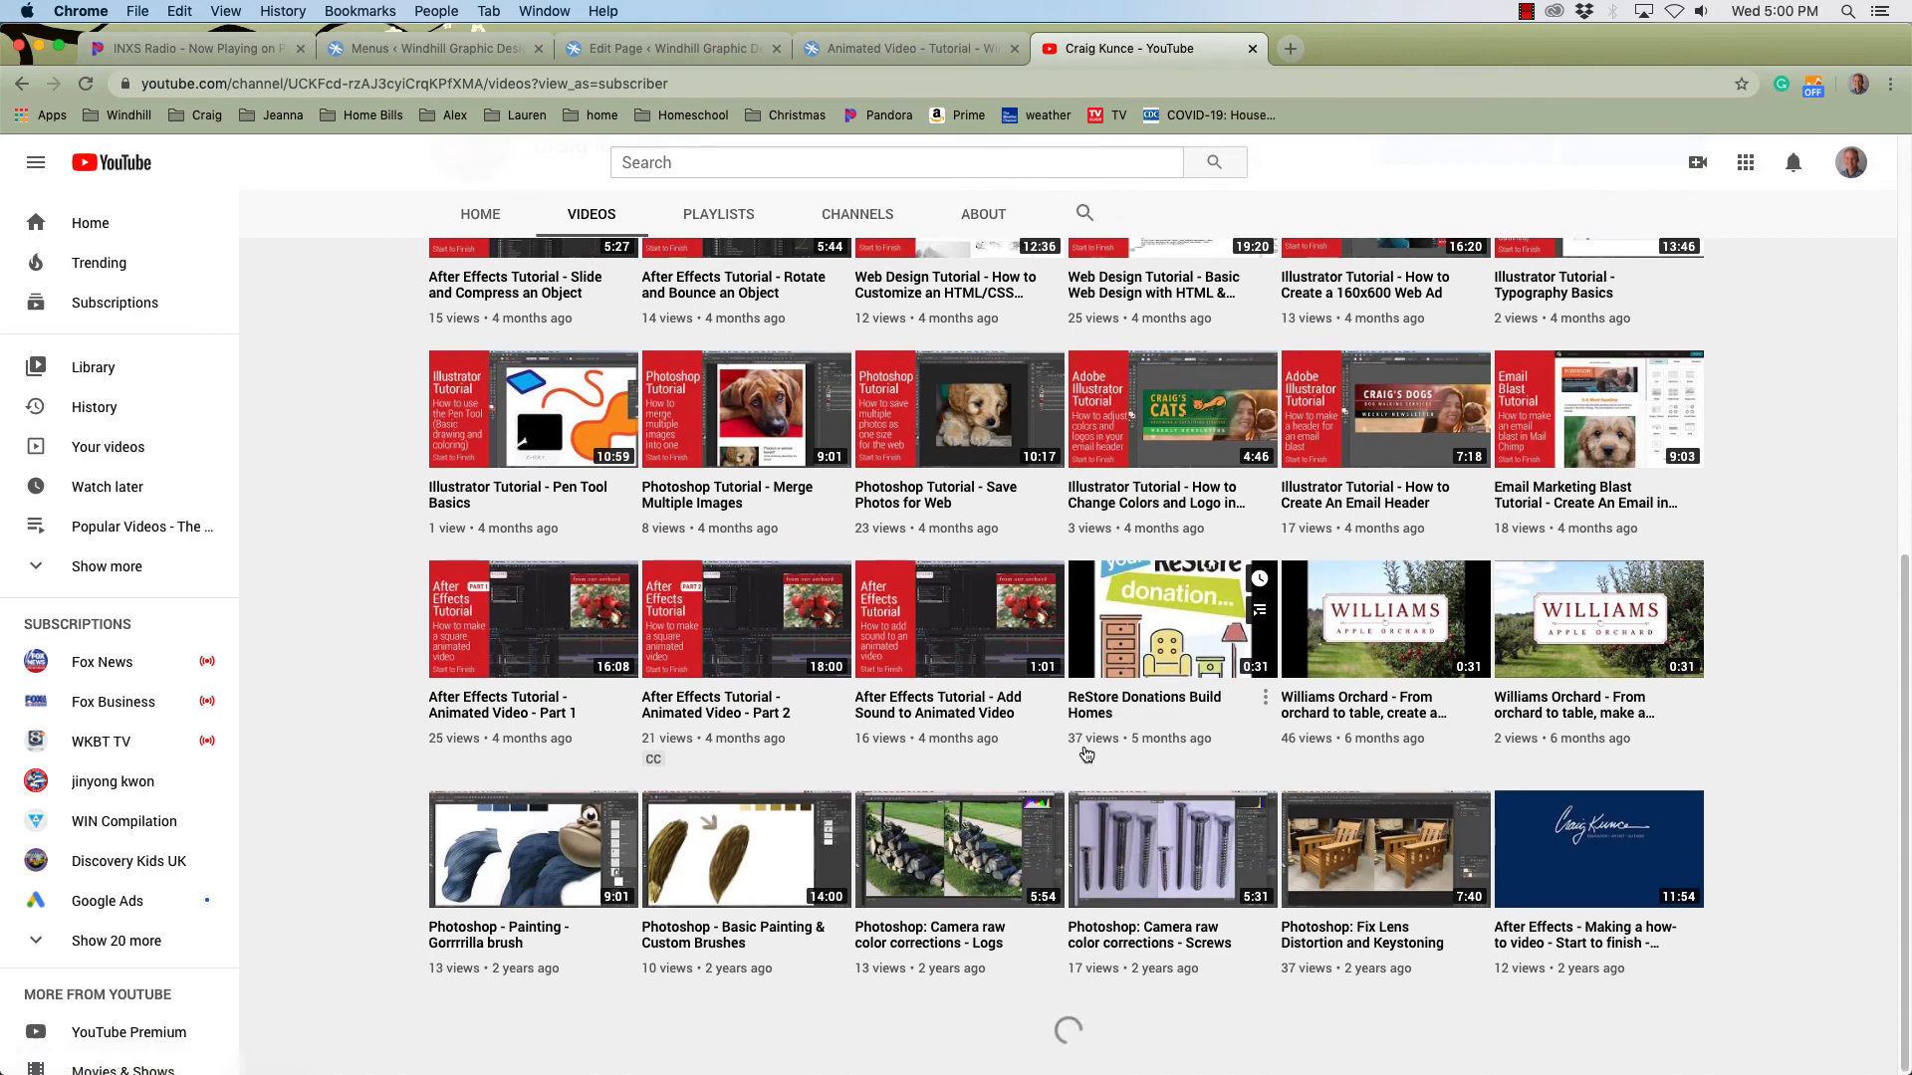
scroll(1085, 755, "up", 8)
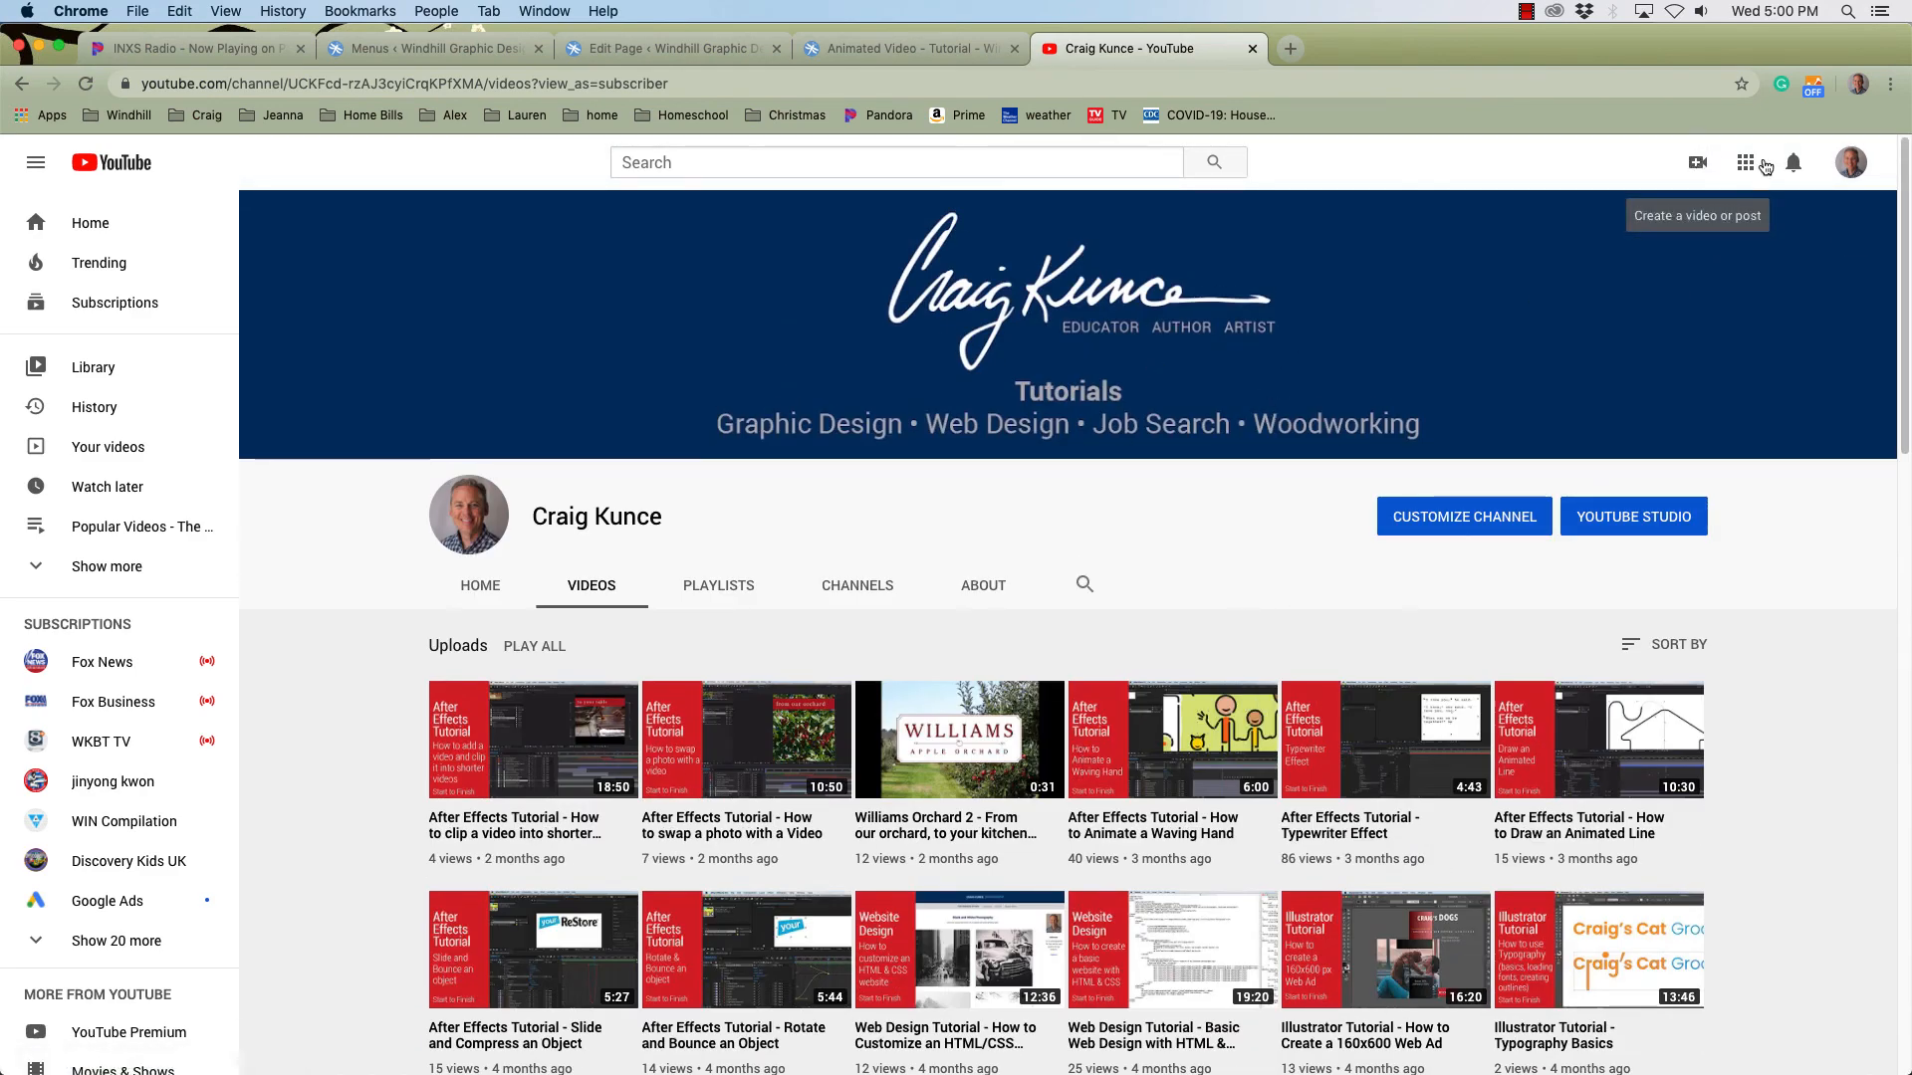
left_click(1852, 166)
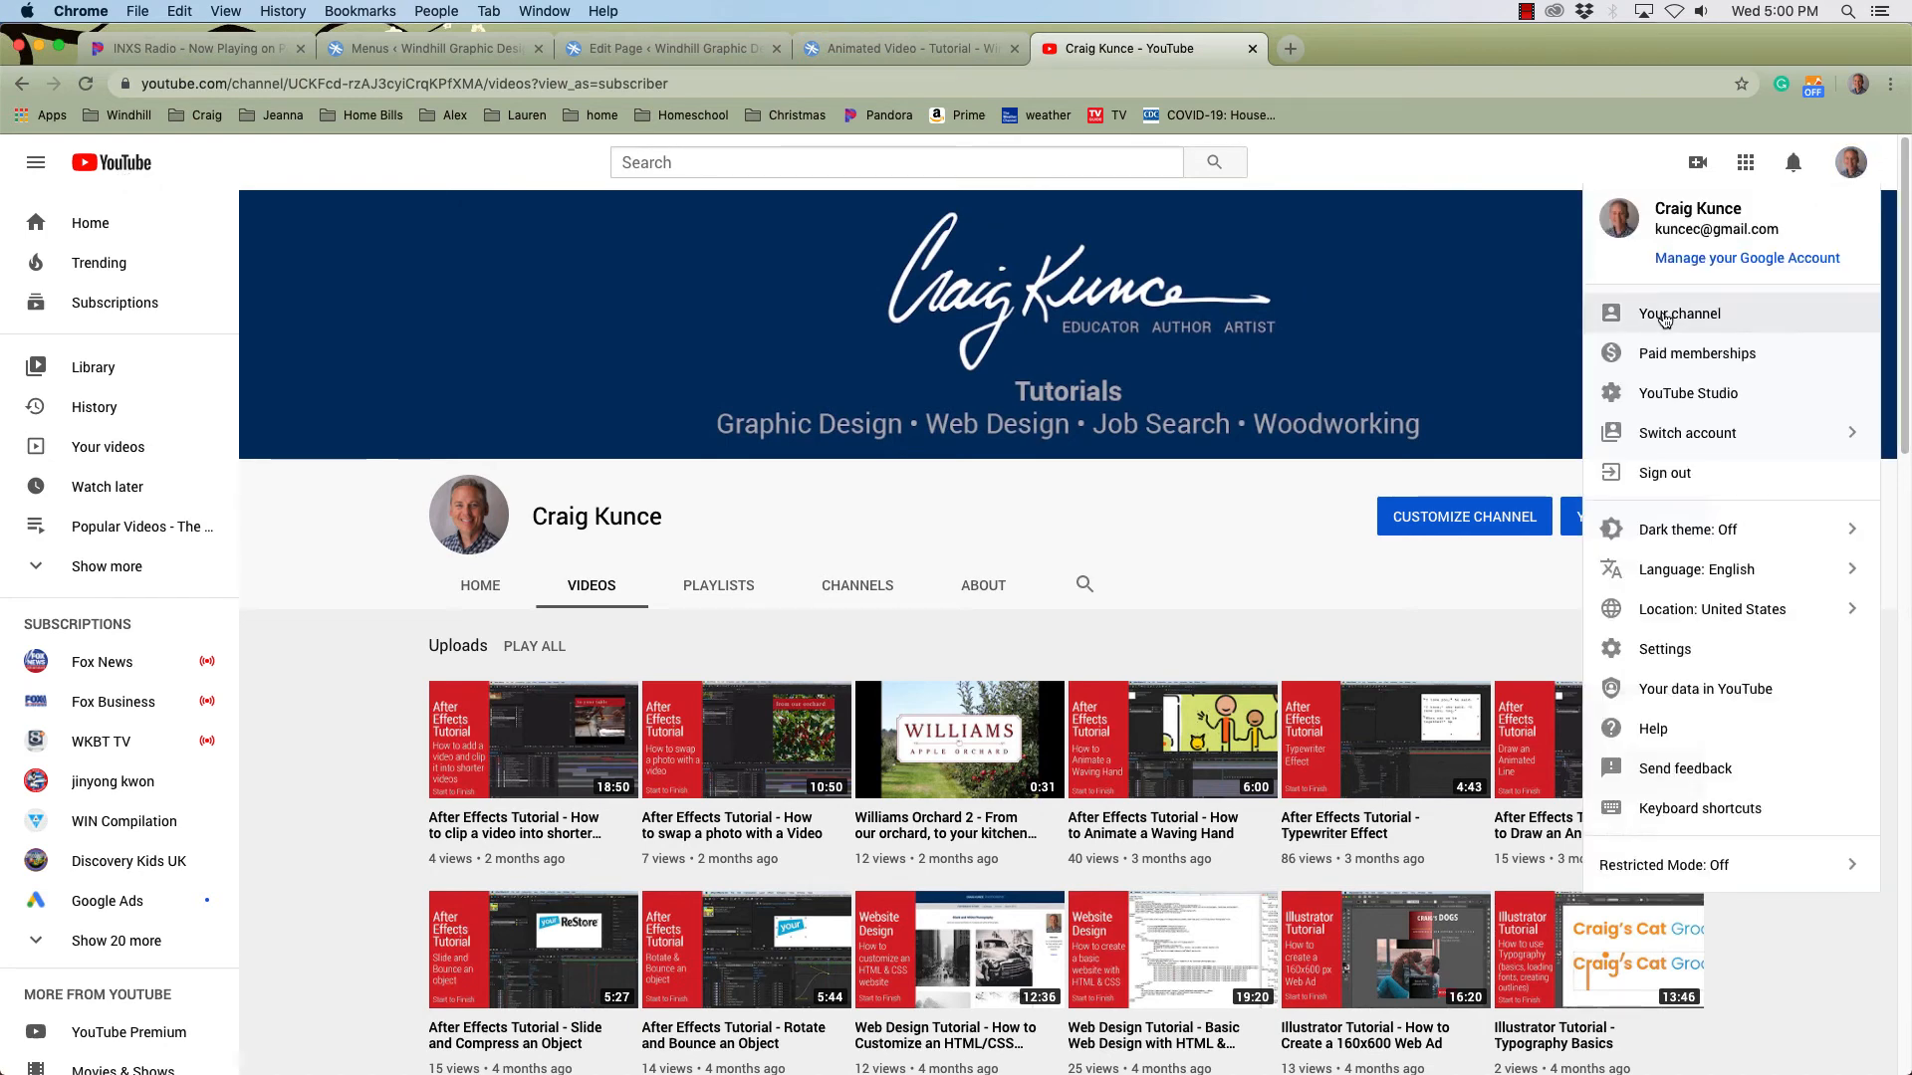
left_click(1350, 273)
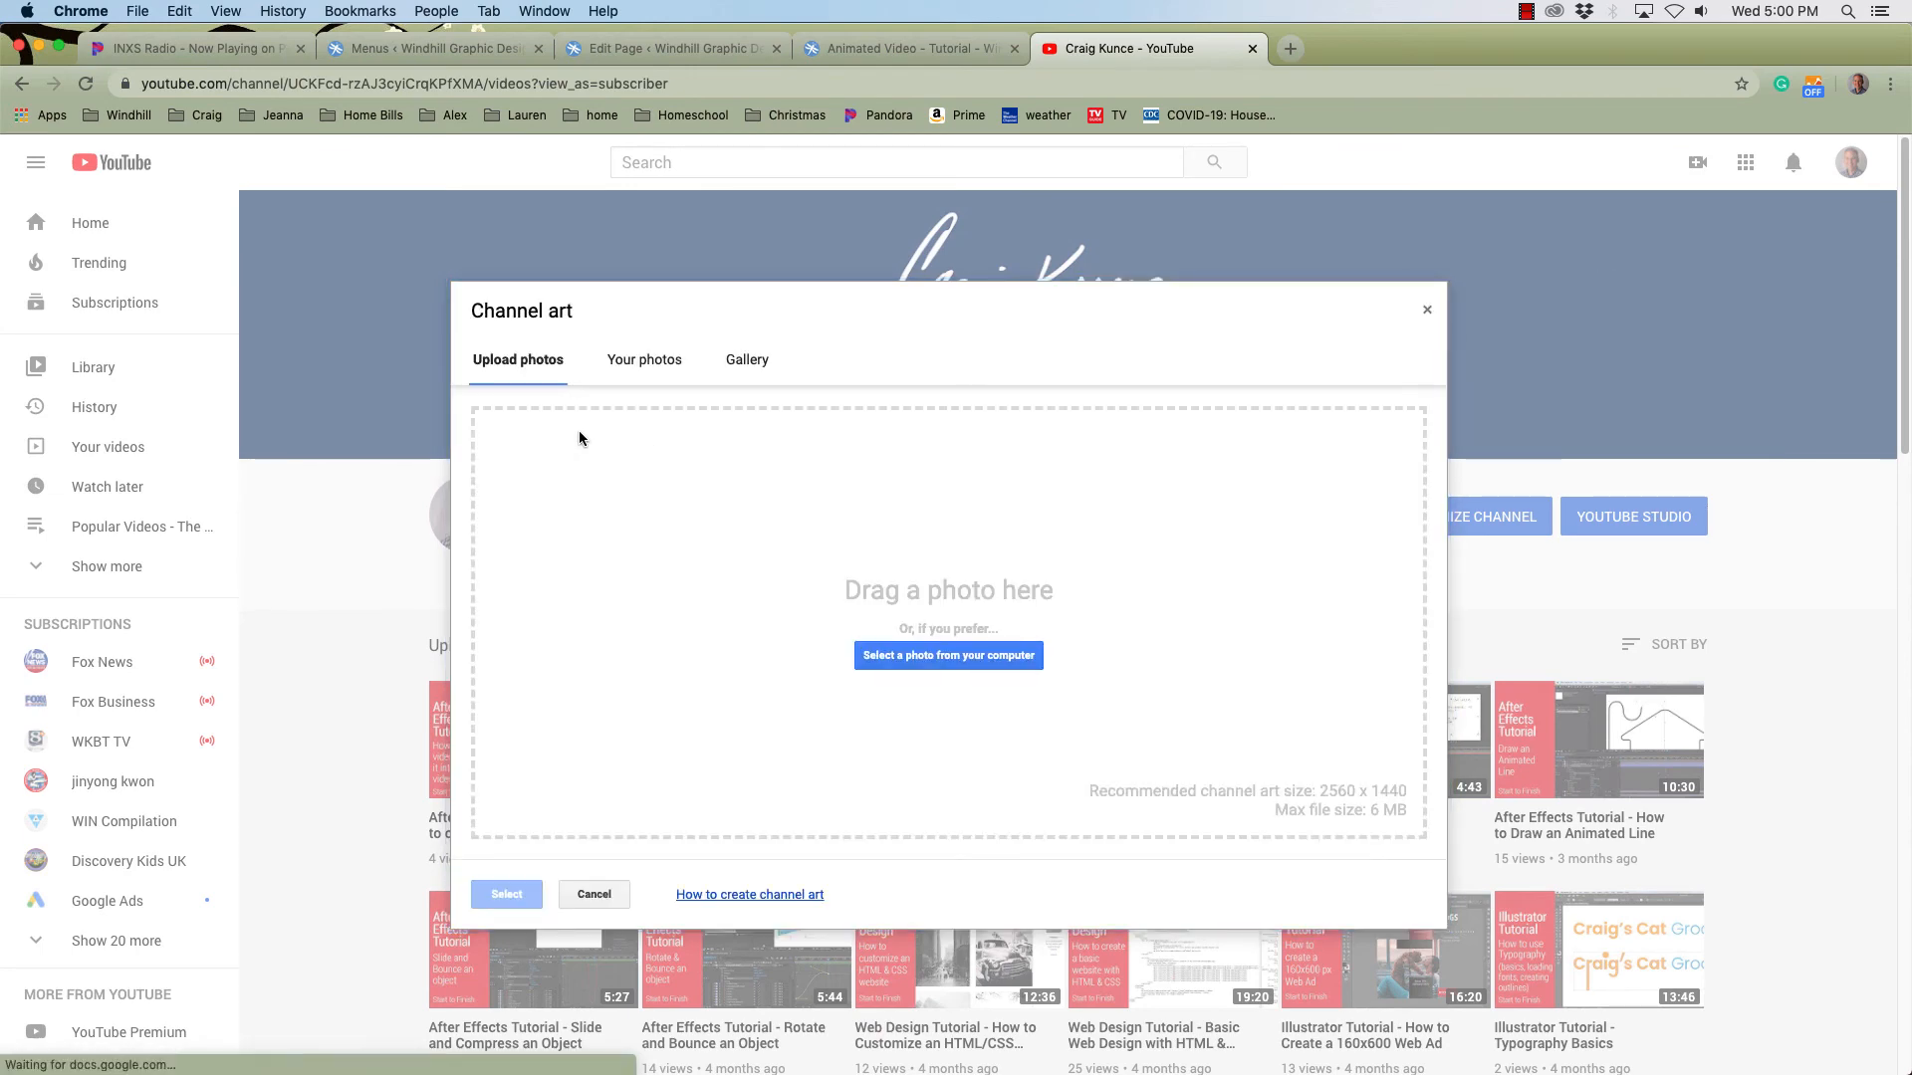
left_click(1427, 309)
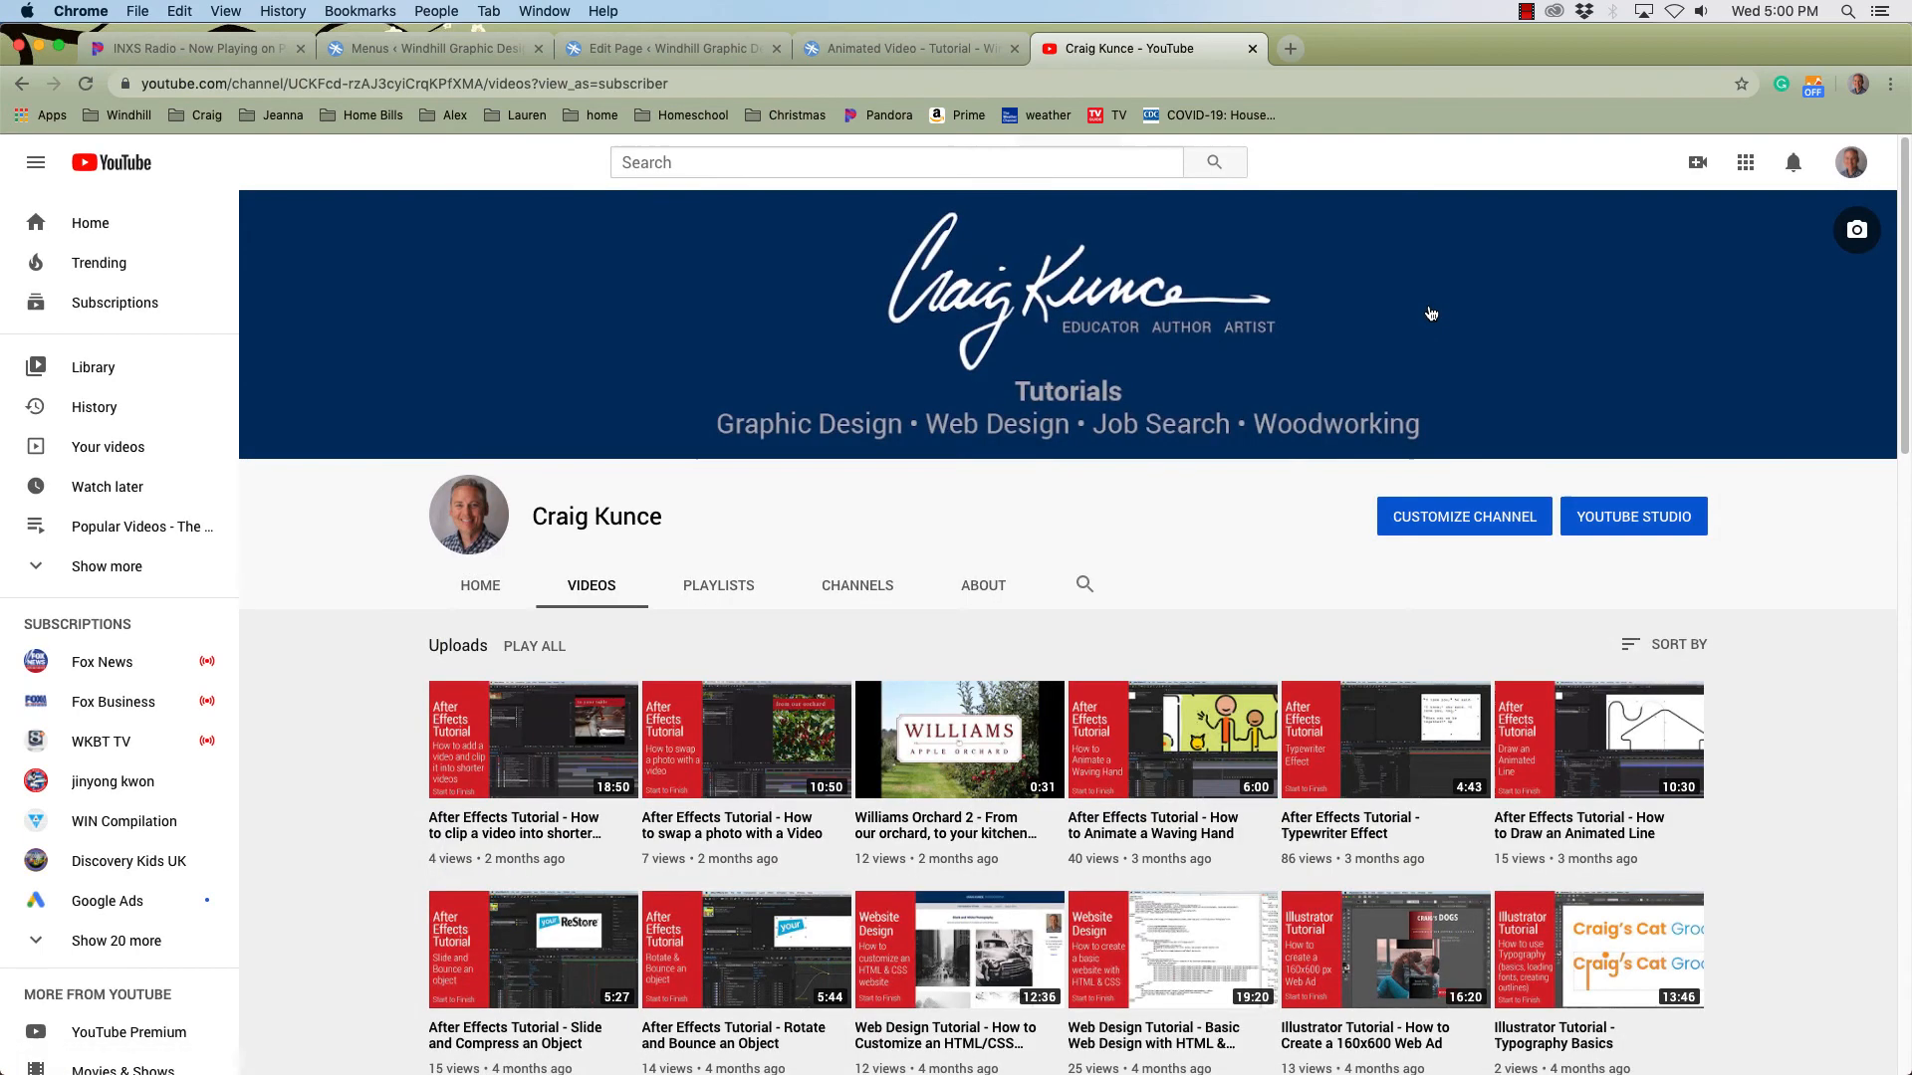
- Start a new video upload, widen the view of the desktop, and drag Beginner Animated Video.mp4 into the upload area
left_click(1699, 169)
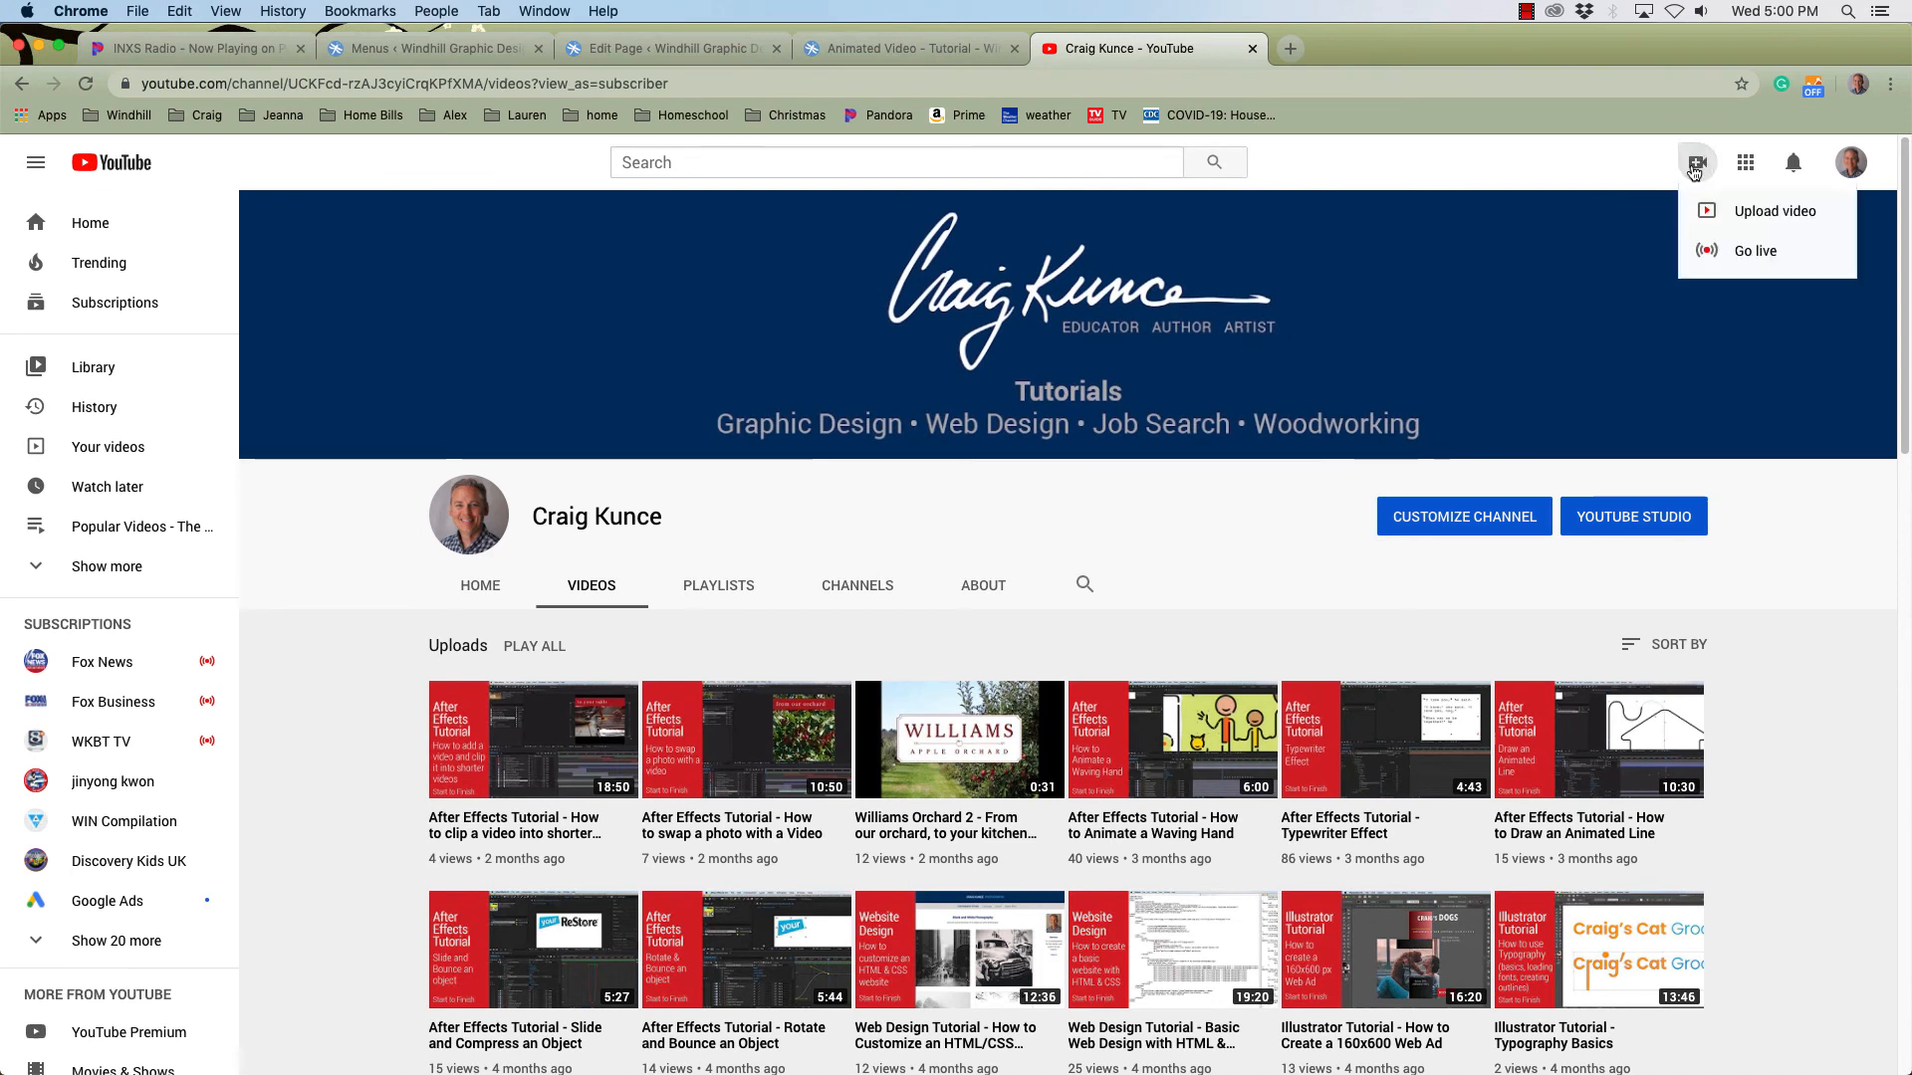
left_click(1754, 213)
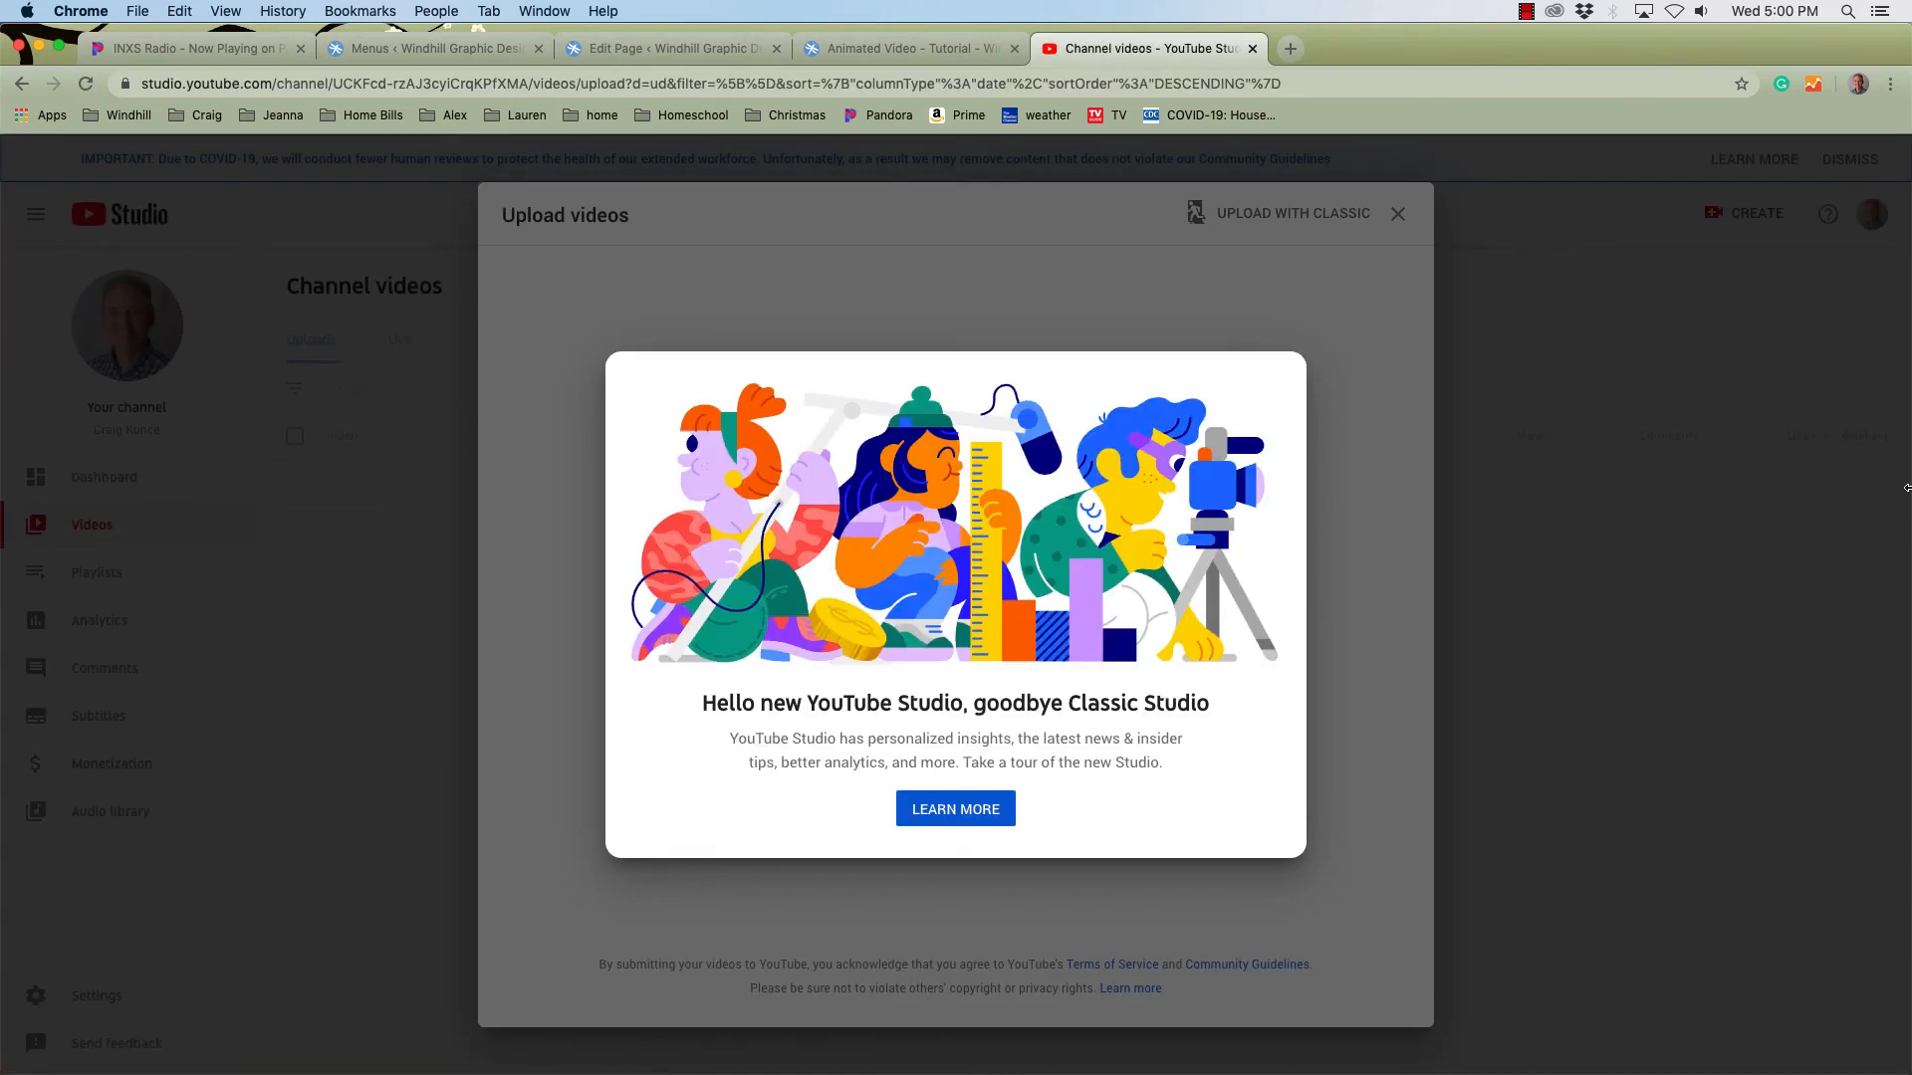
left_click_drag(1905, 488, 1788, 470)
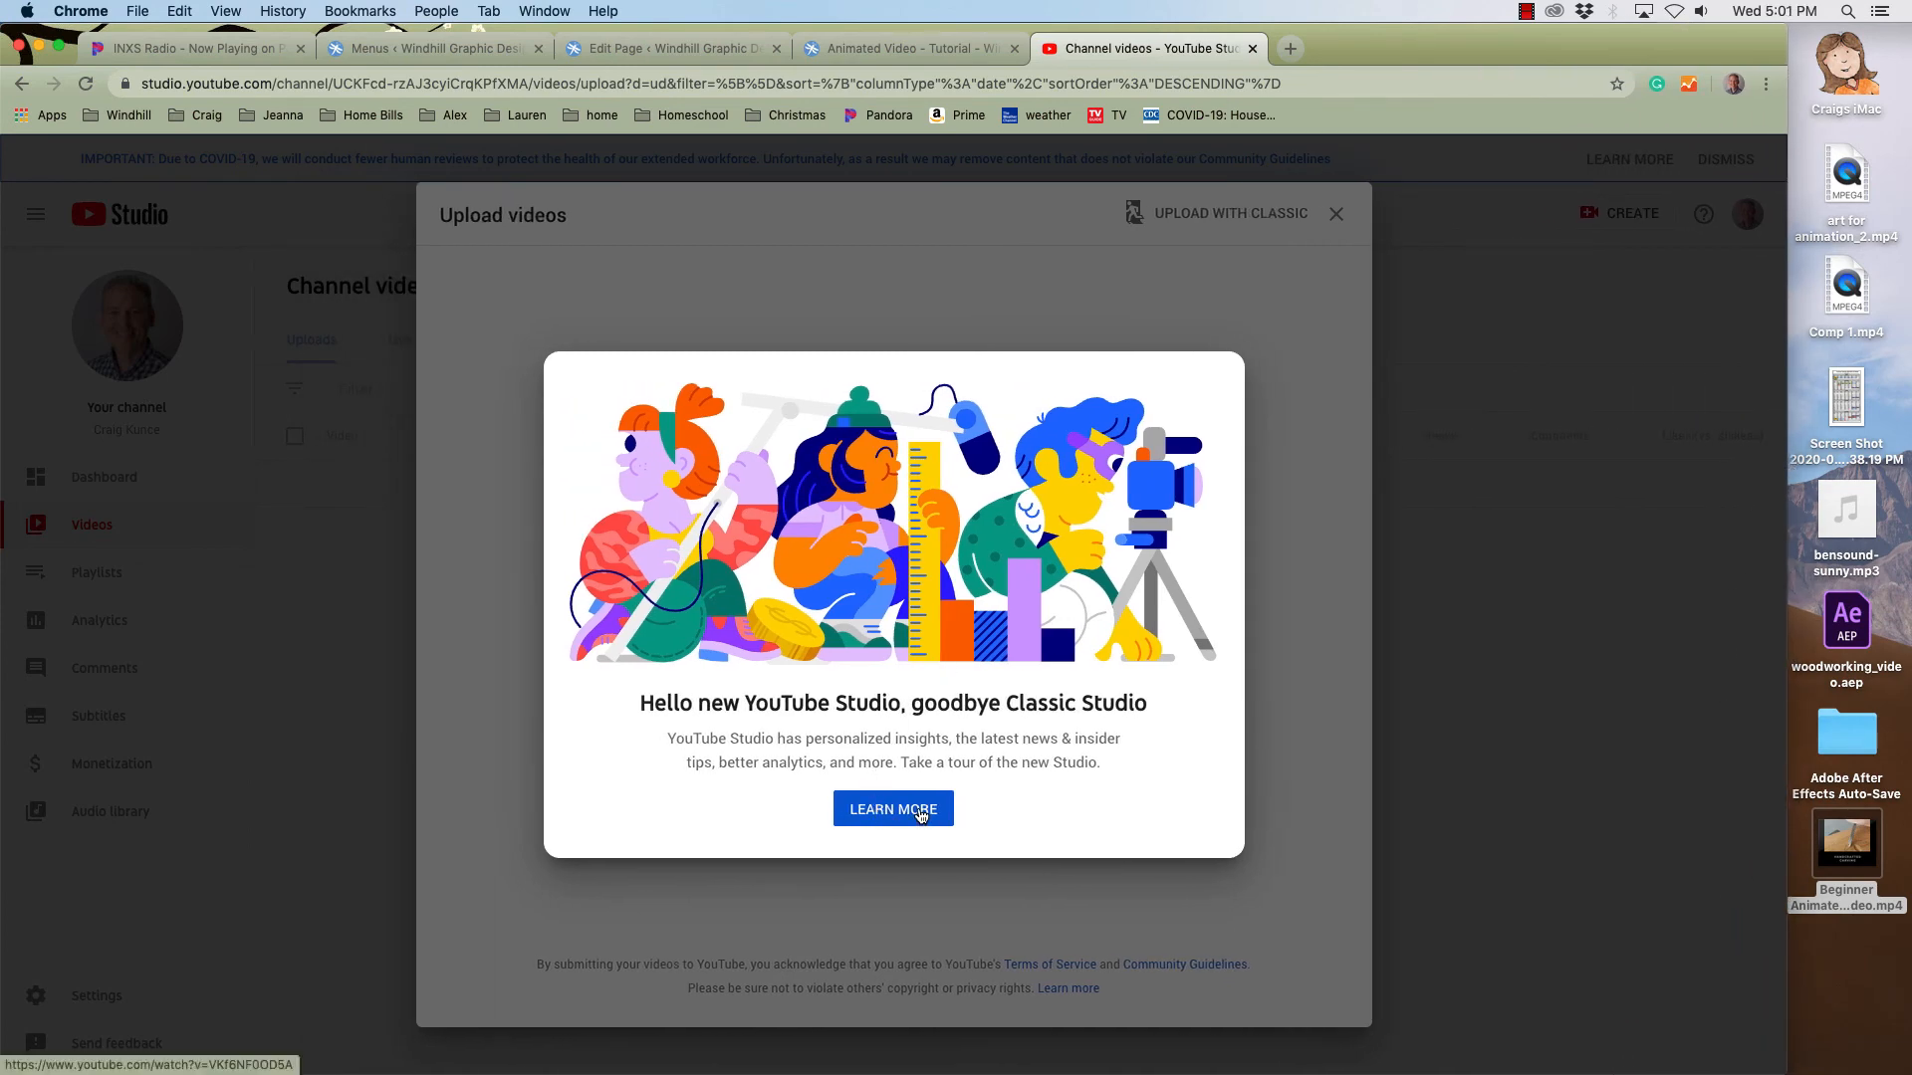
left_click(1294, 619)
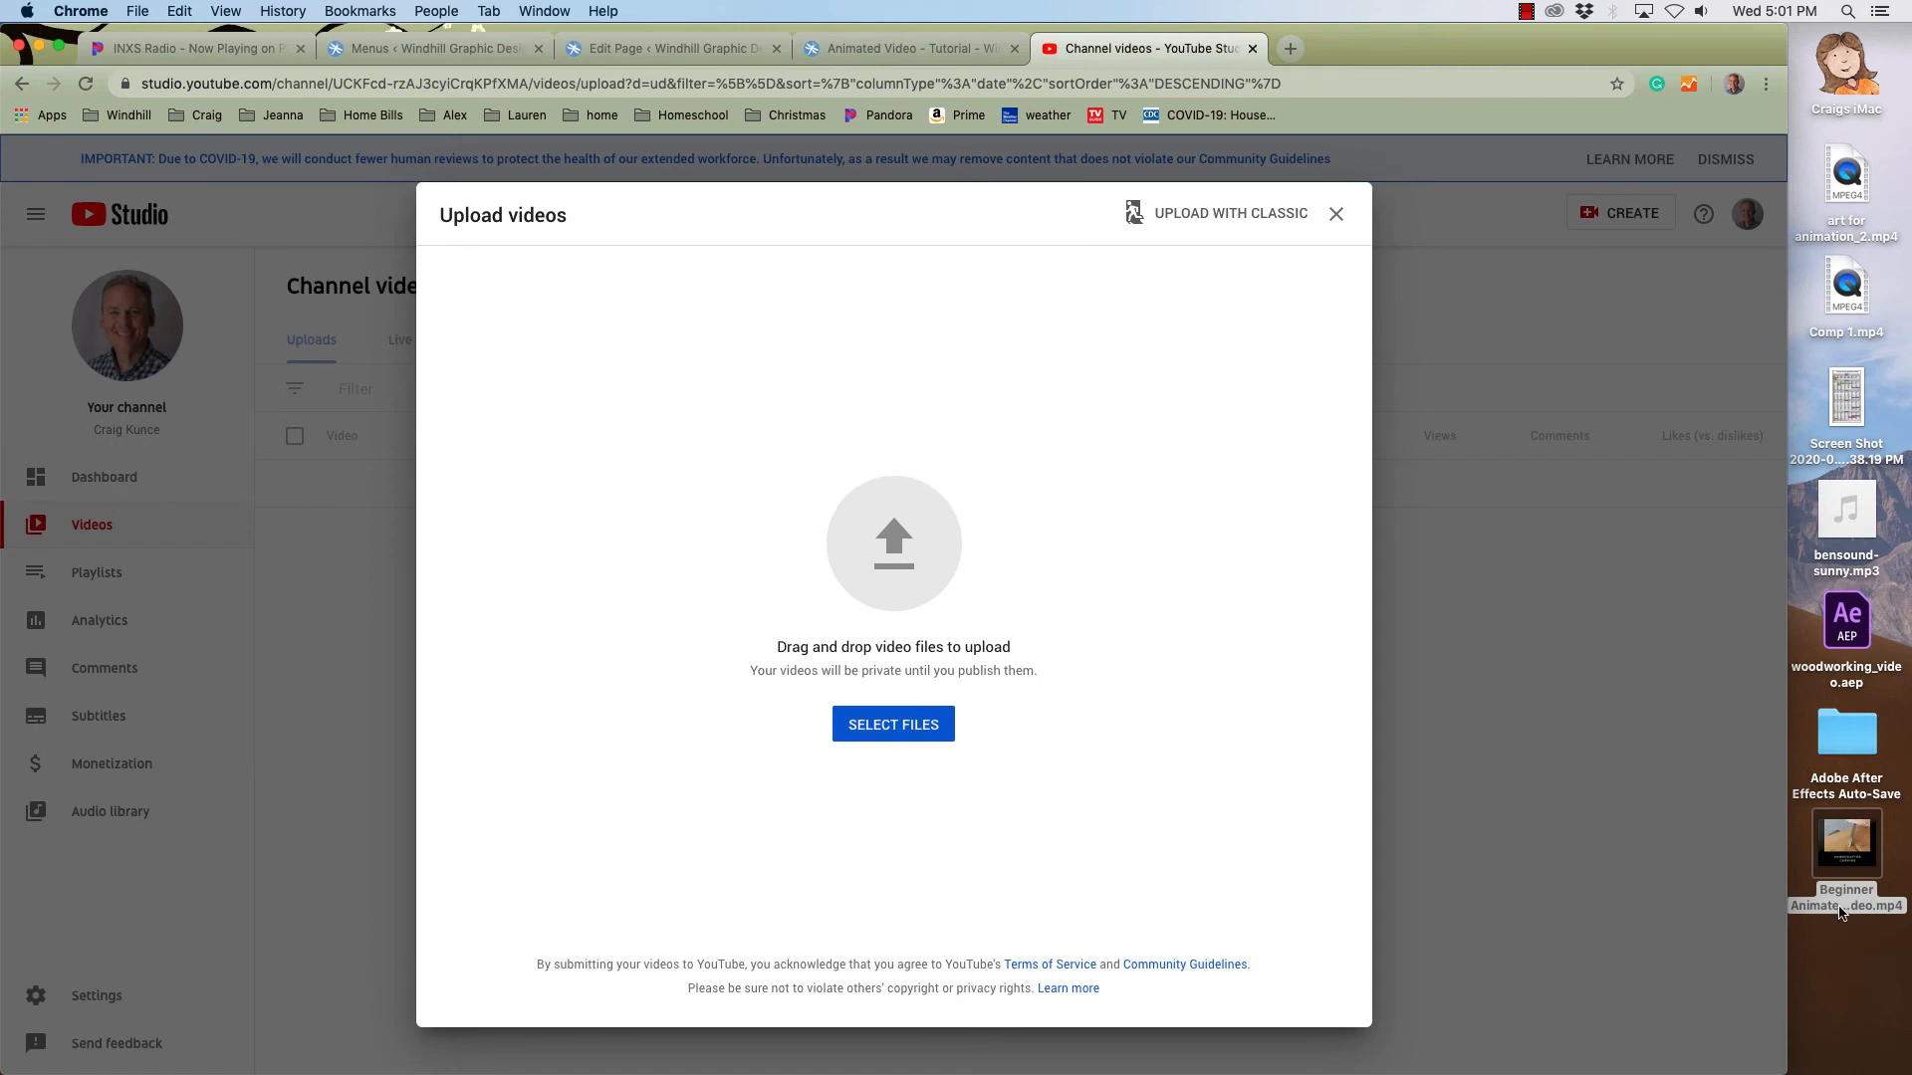
left_click_drag(1876, 840, 934, 538)
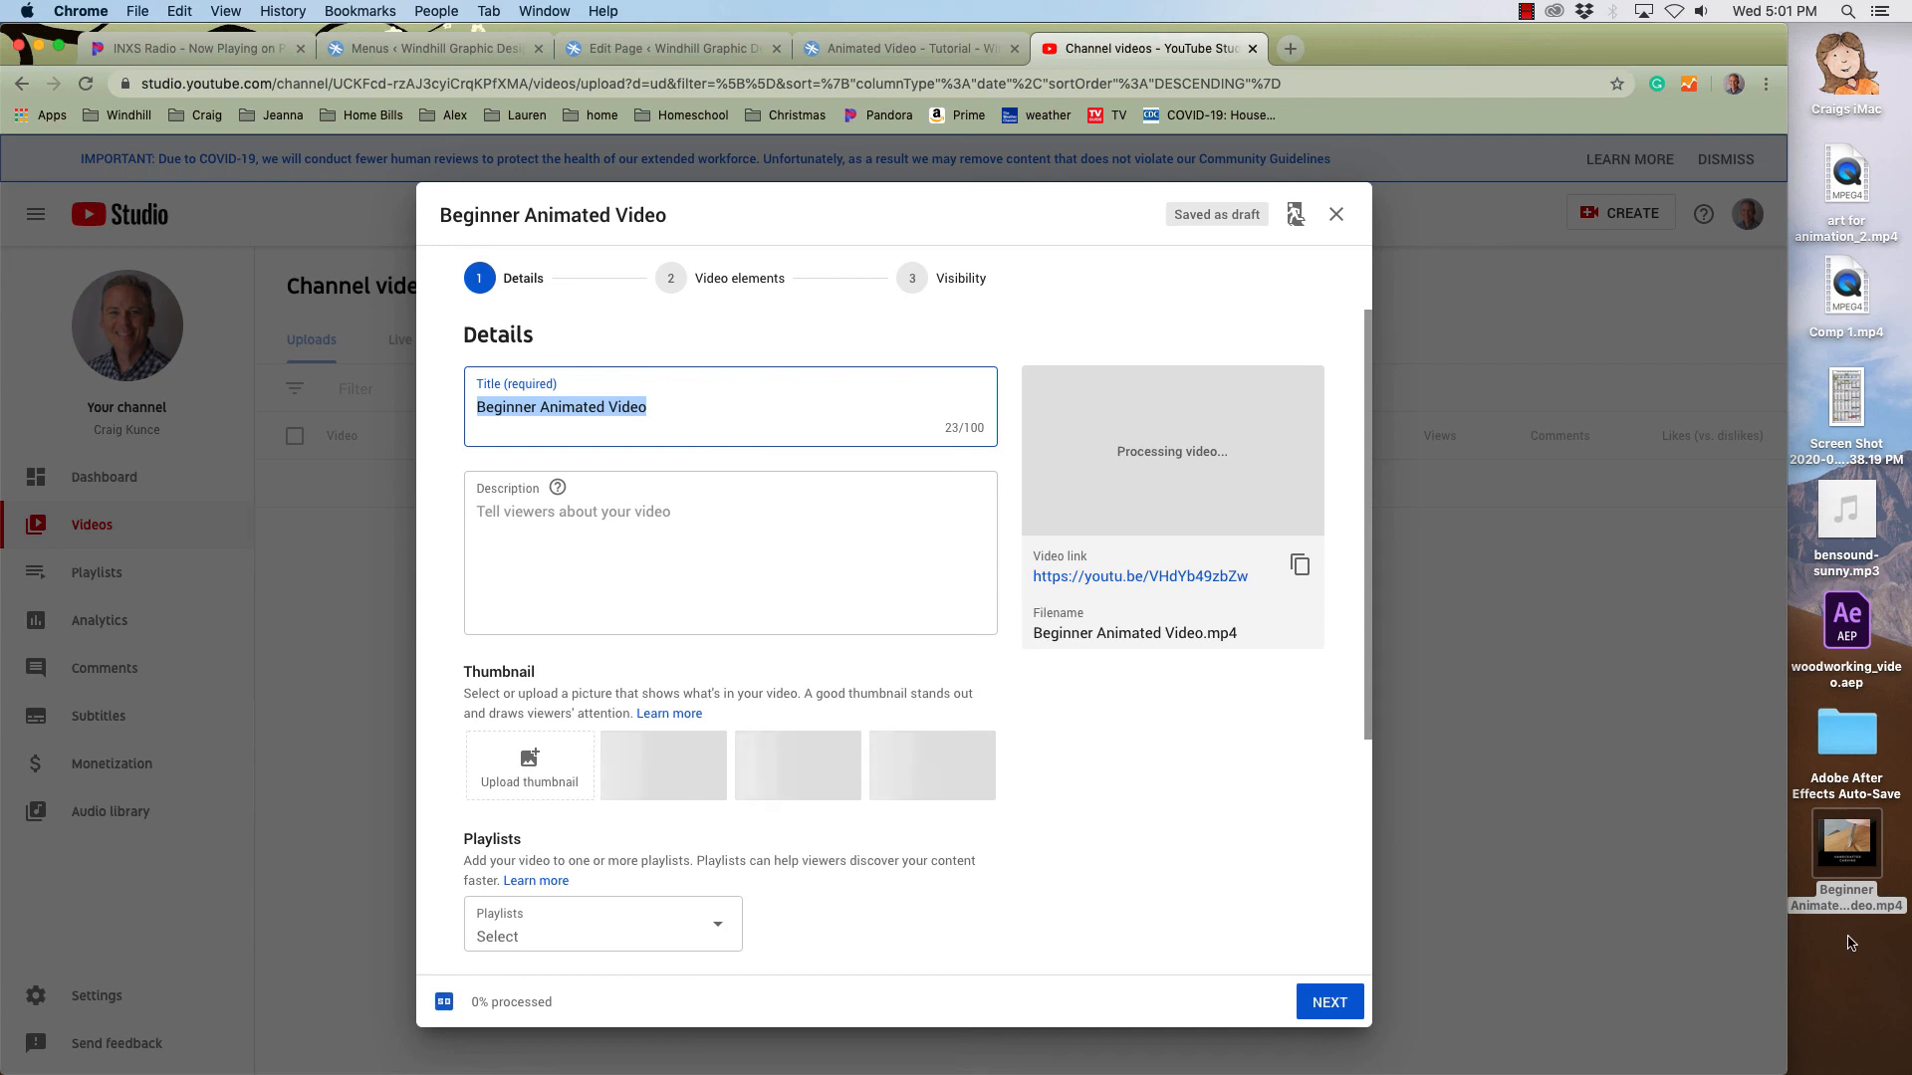
- Inspect the file information of Beginner Animated Video.mp4 on the desktop, then close the info window
left_click(1864, 839)
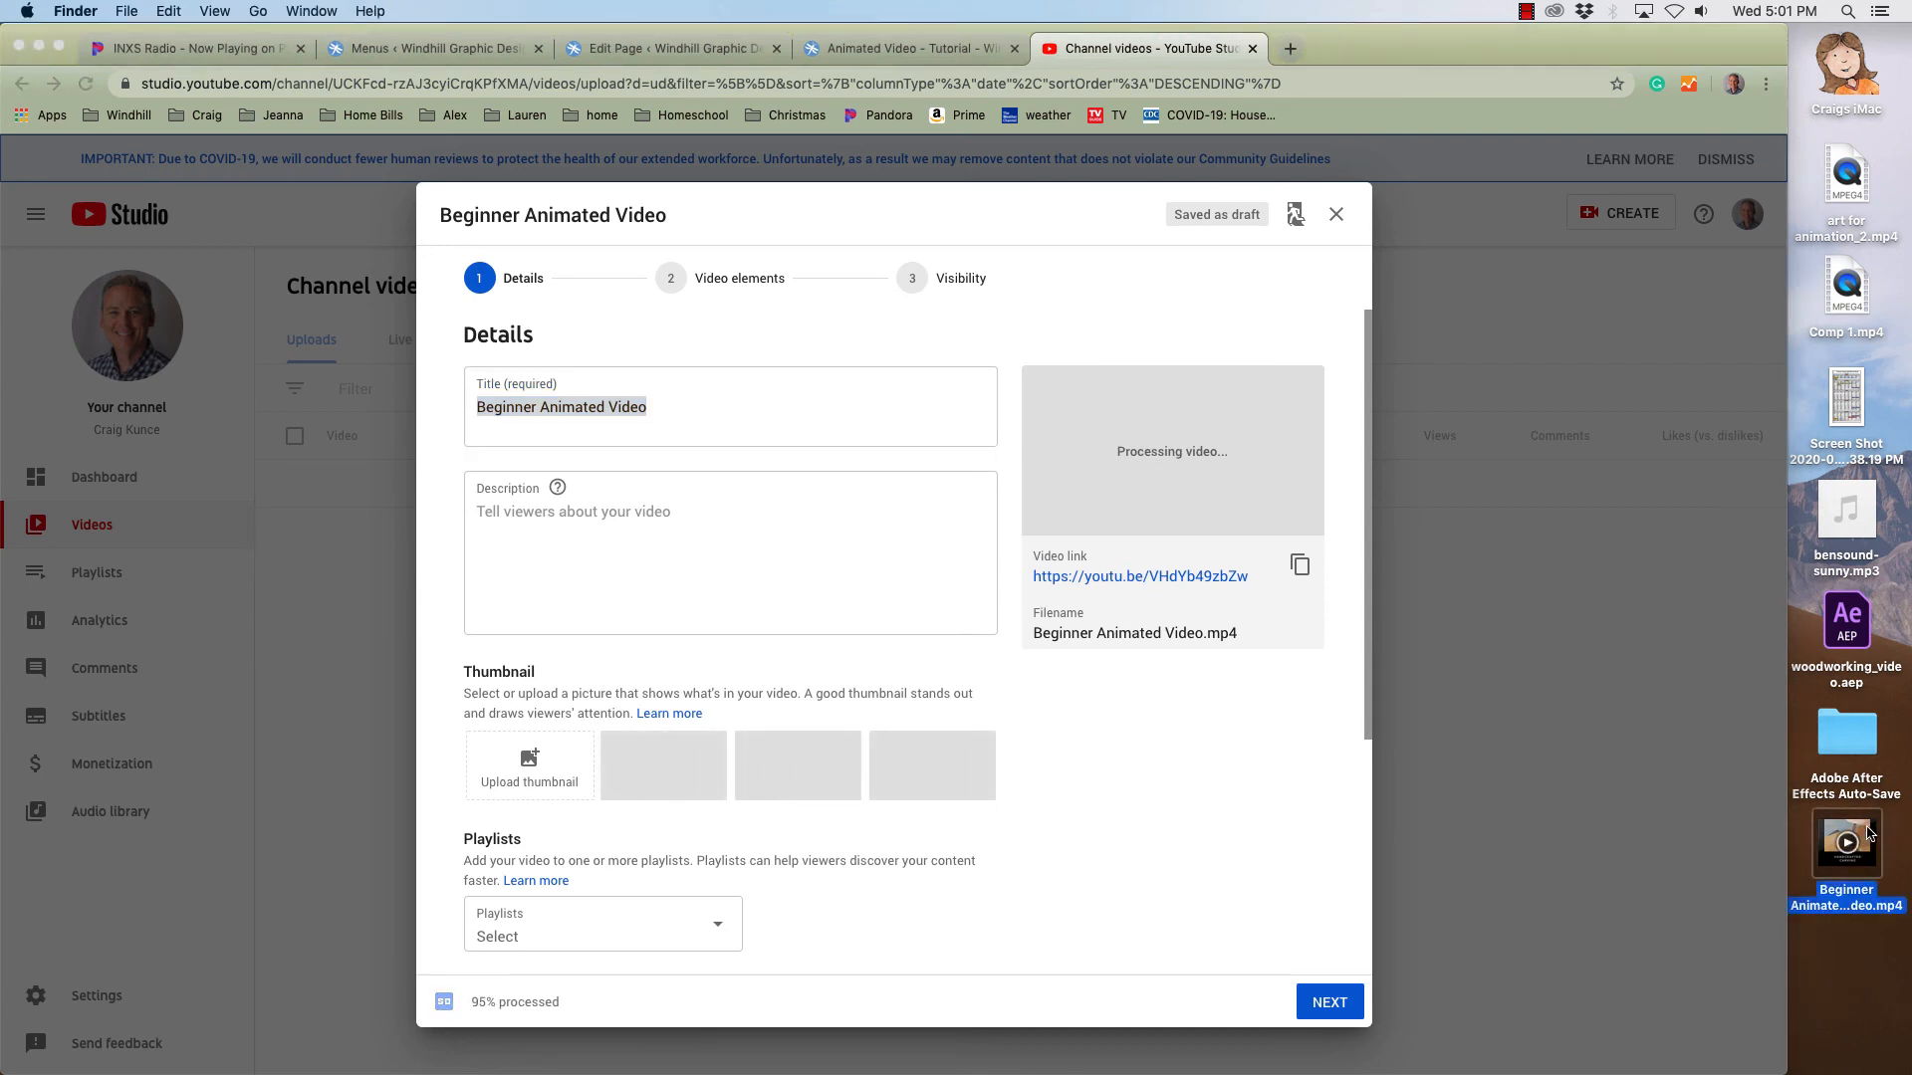
key("super+i")
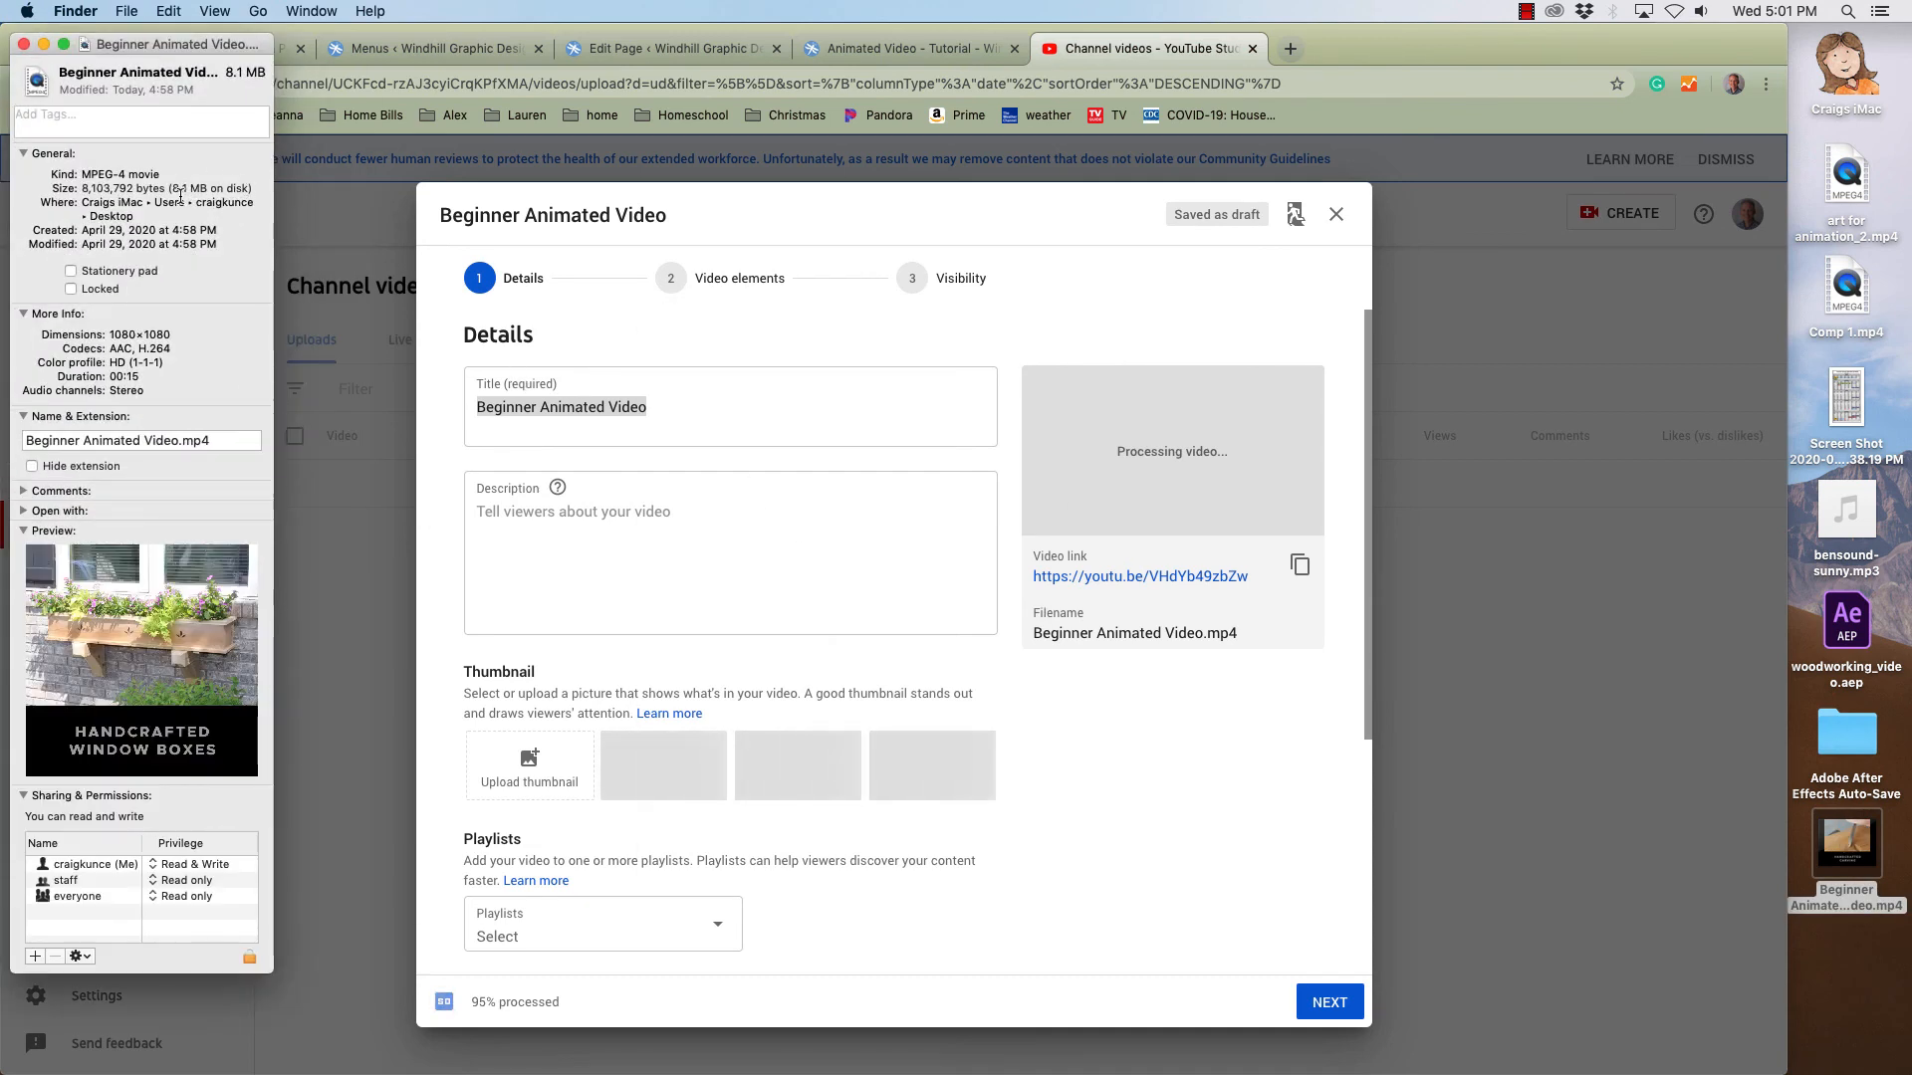
left_click(22, 46)
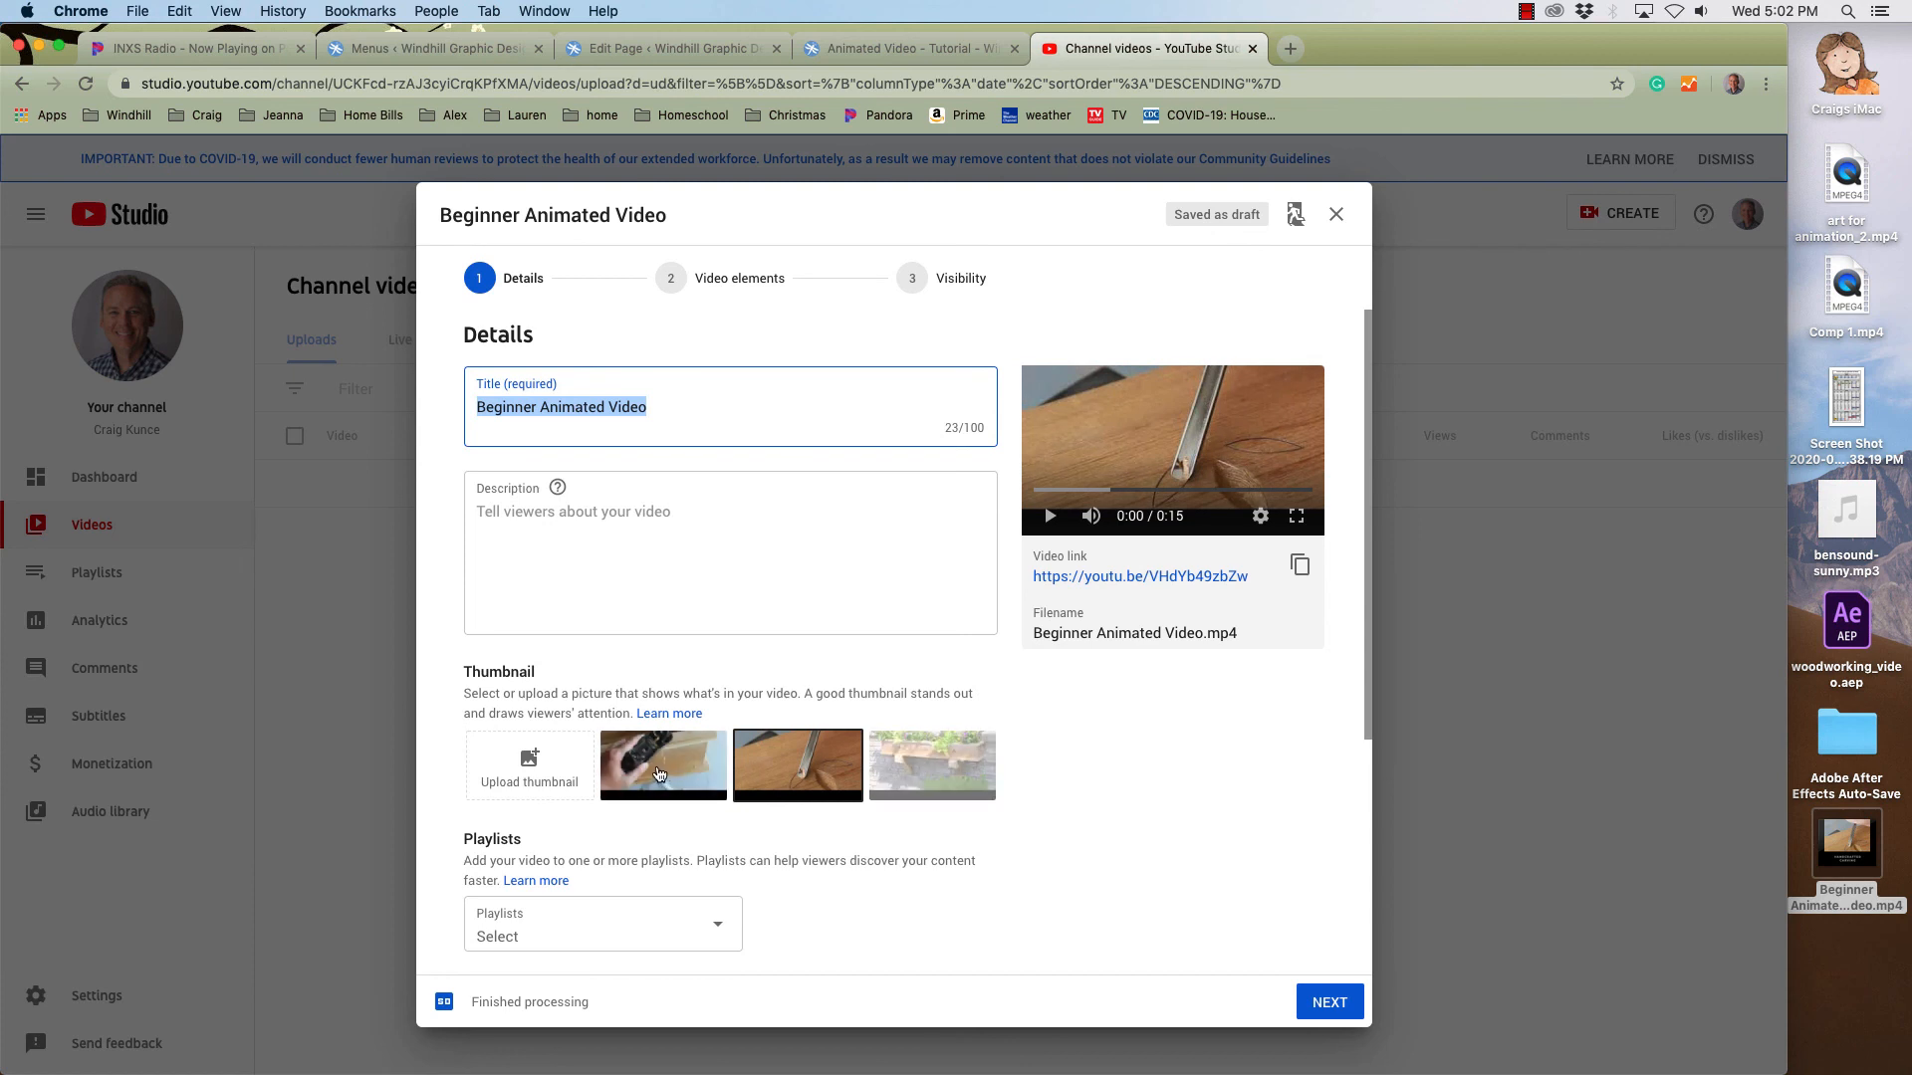
- Expand the more options section and review the upload's details, audience, tags, language and license settings
scroll(1162, 766, "down", 2)
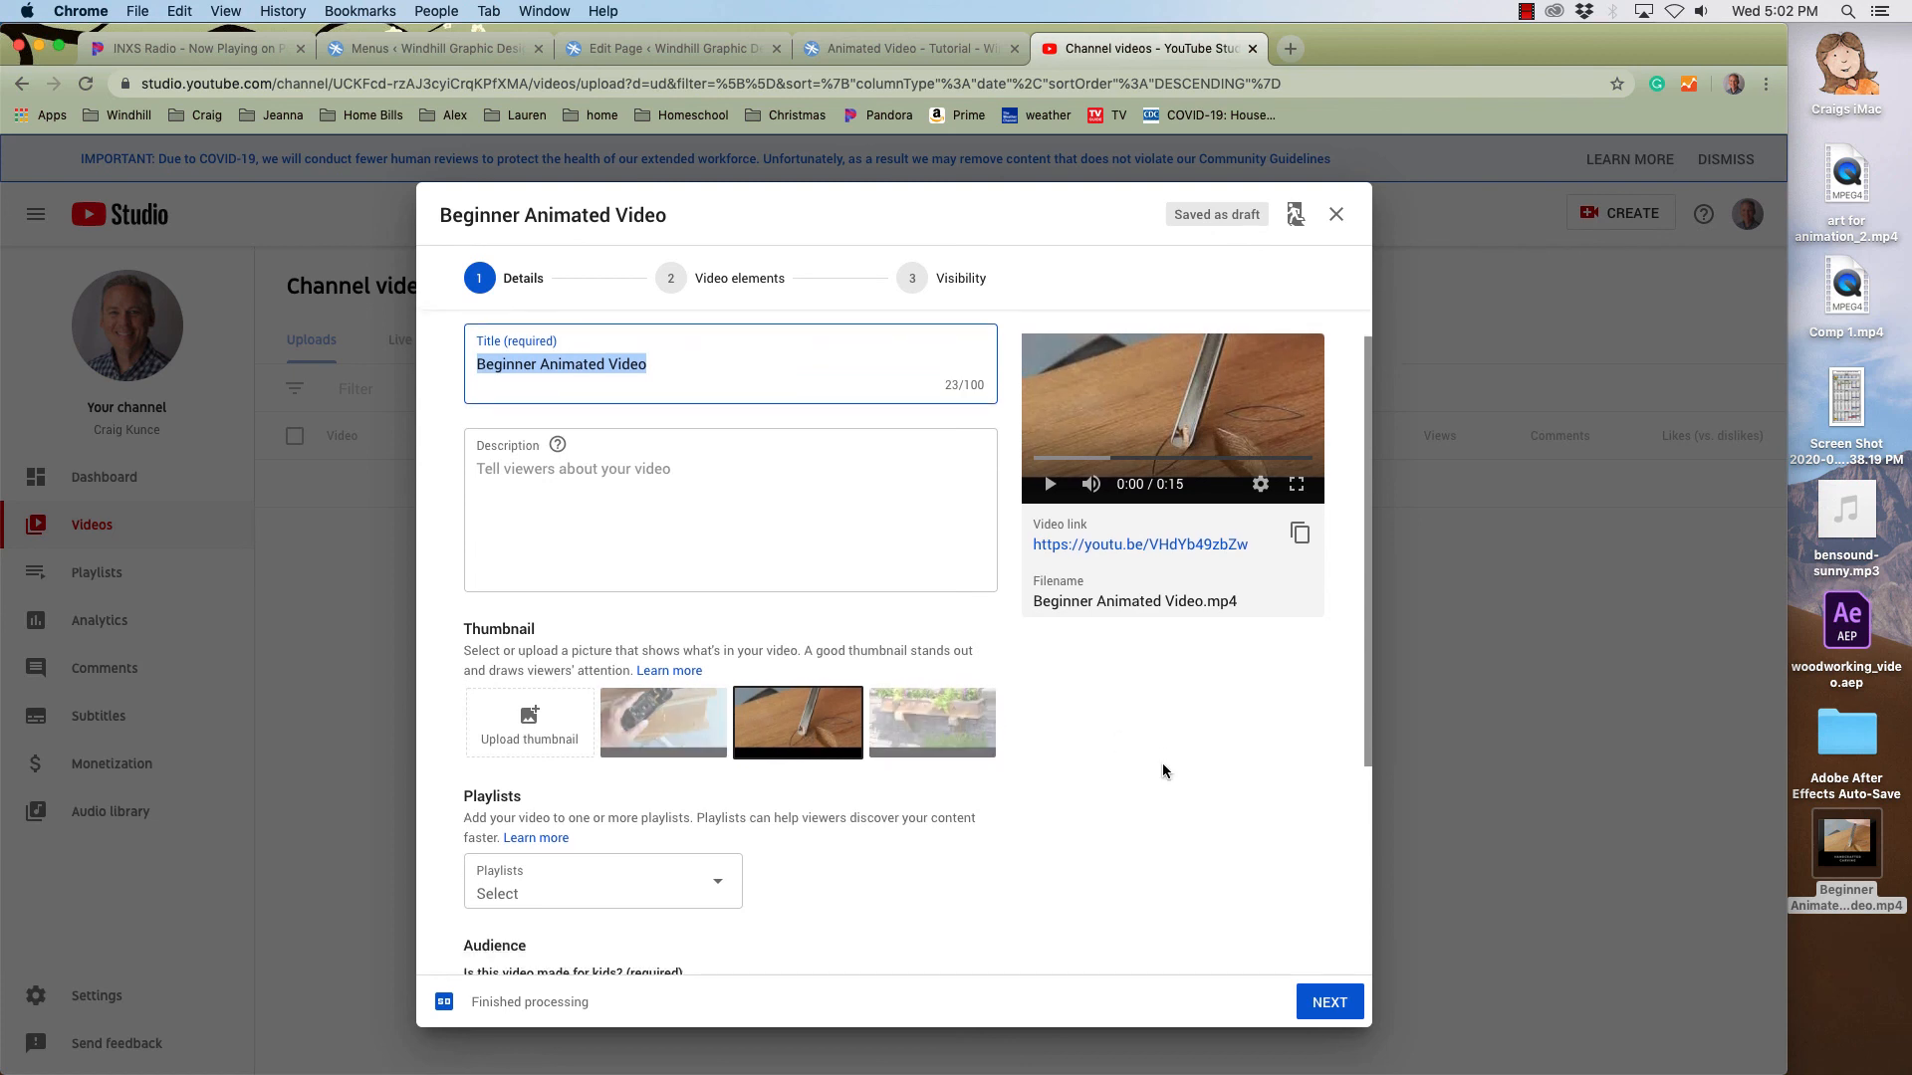
scroll(1162, 762, "down", 5)
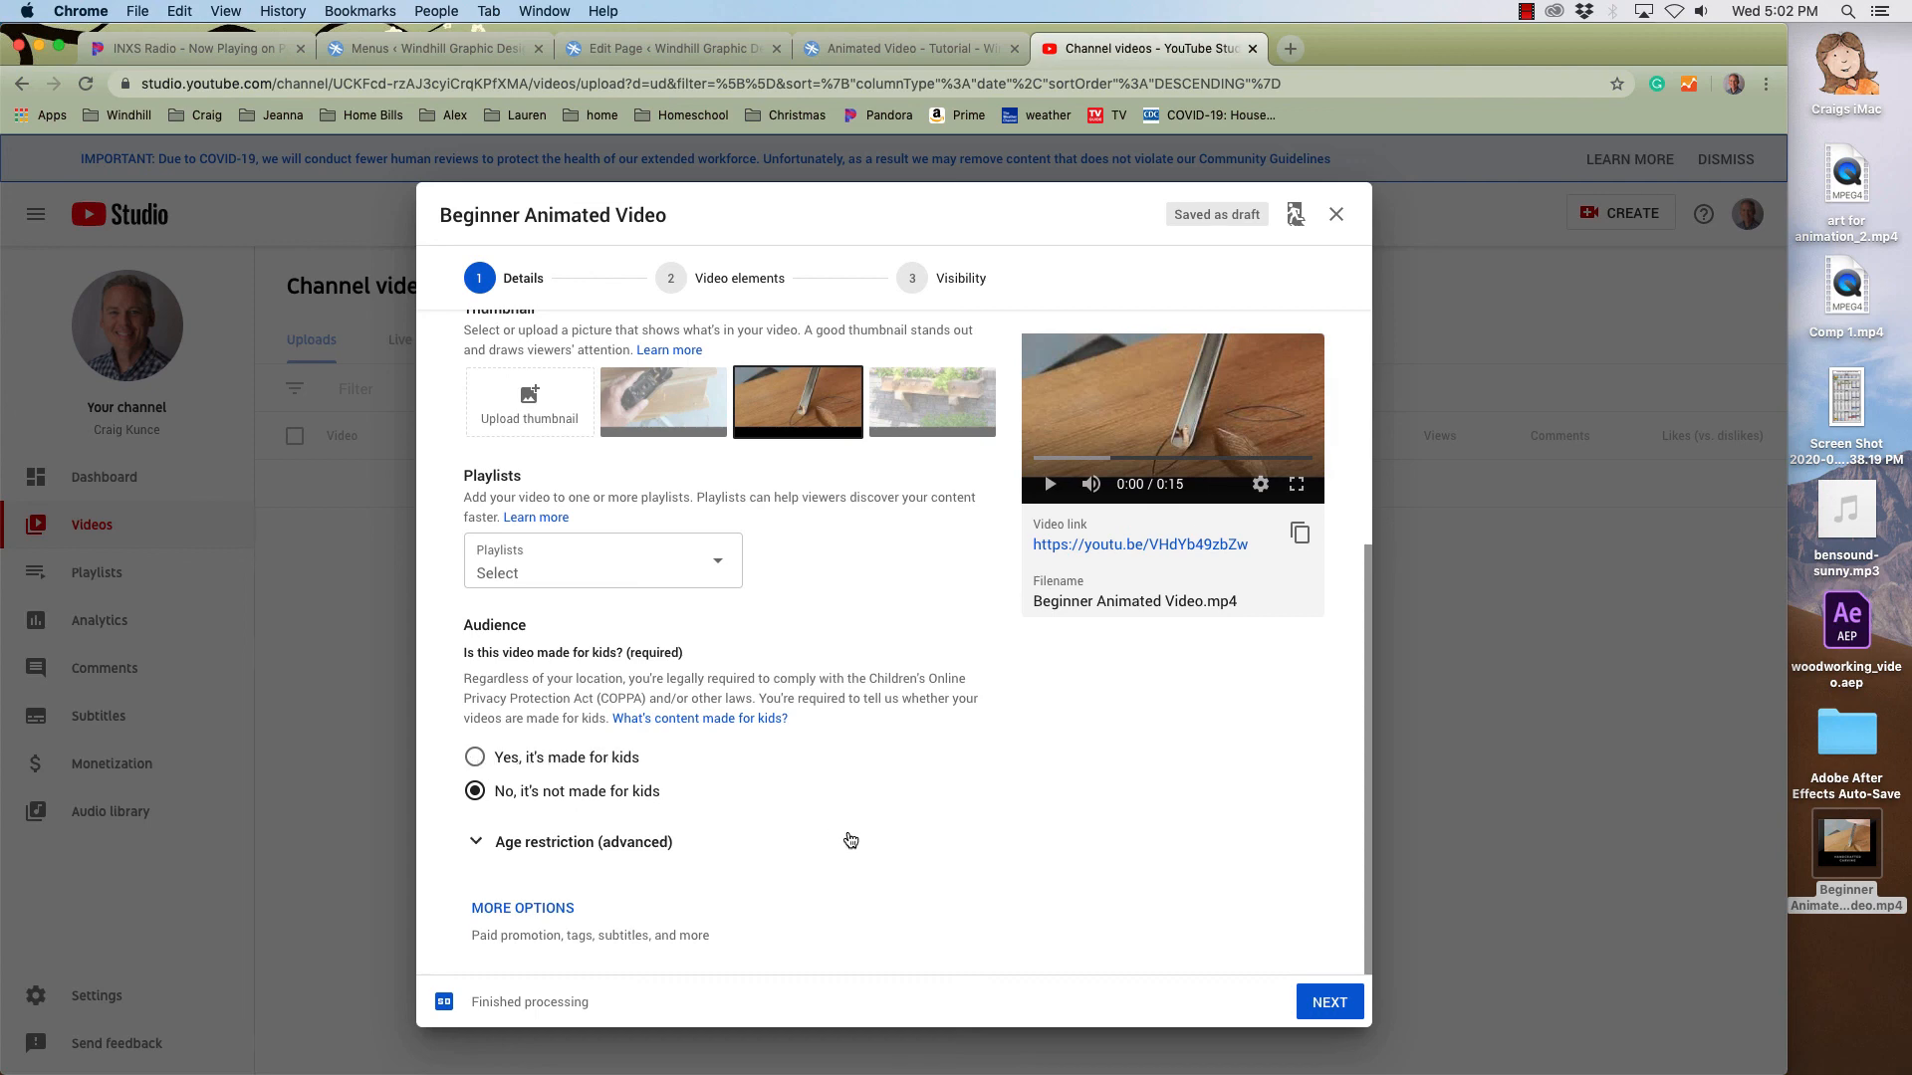
left_click(528, 908)
scroll(881, 803, "down", 4)
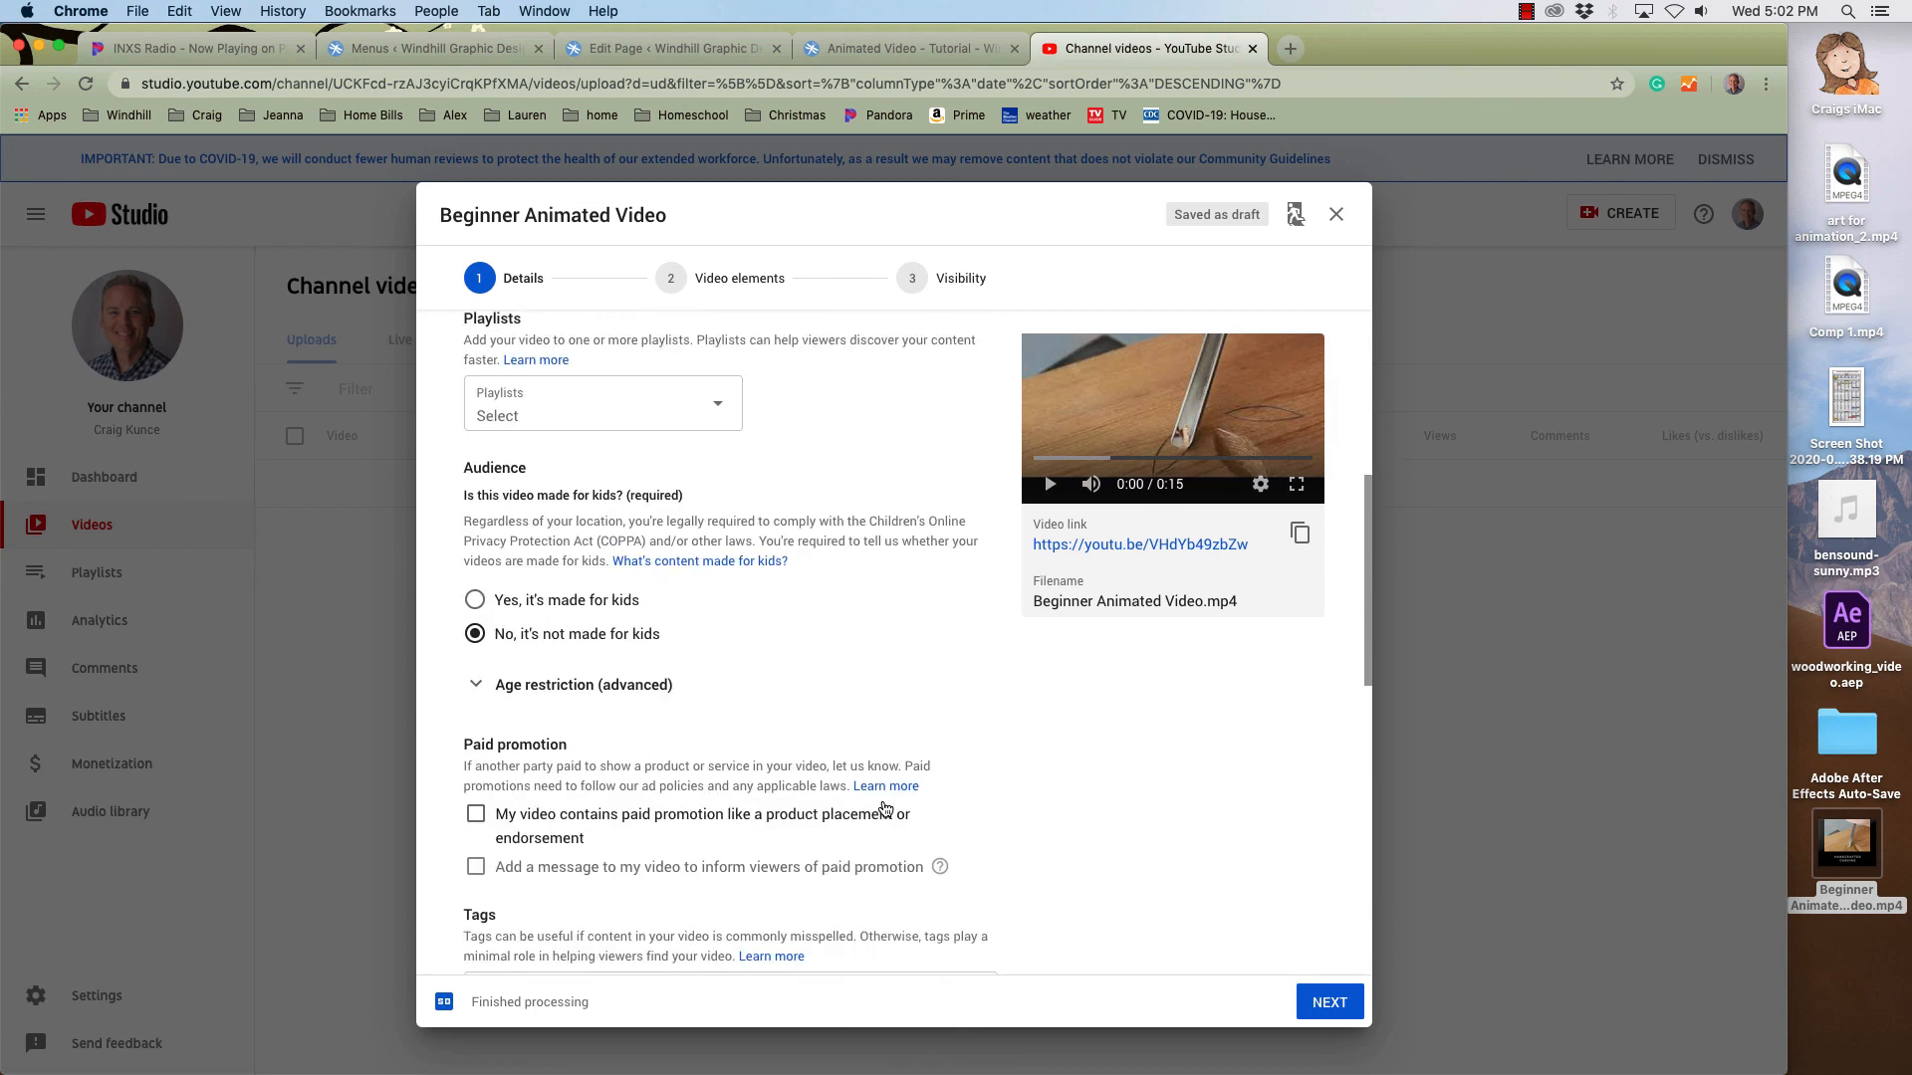
scroll(885, 808, "down", 5)
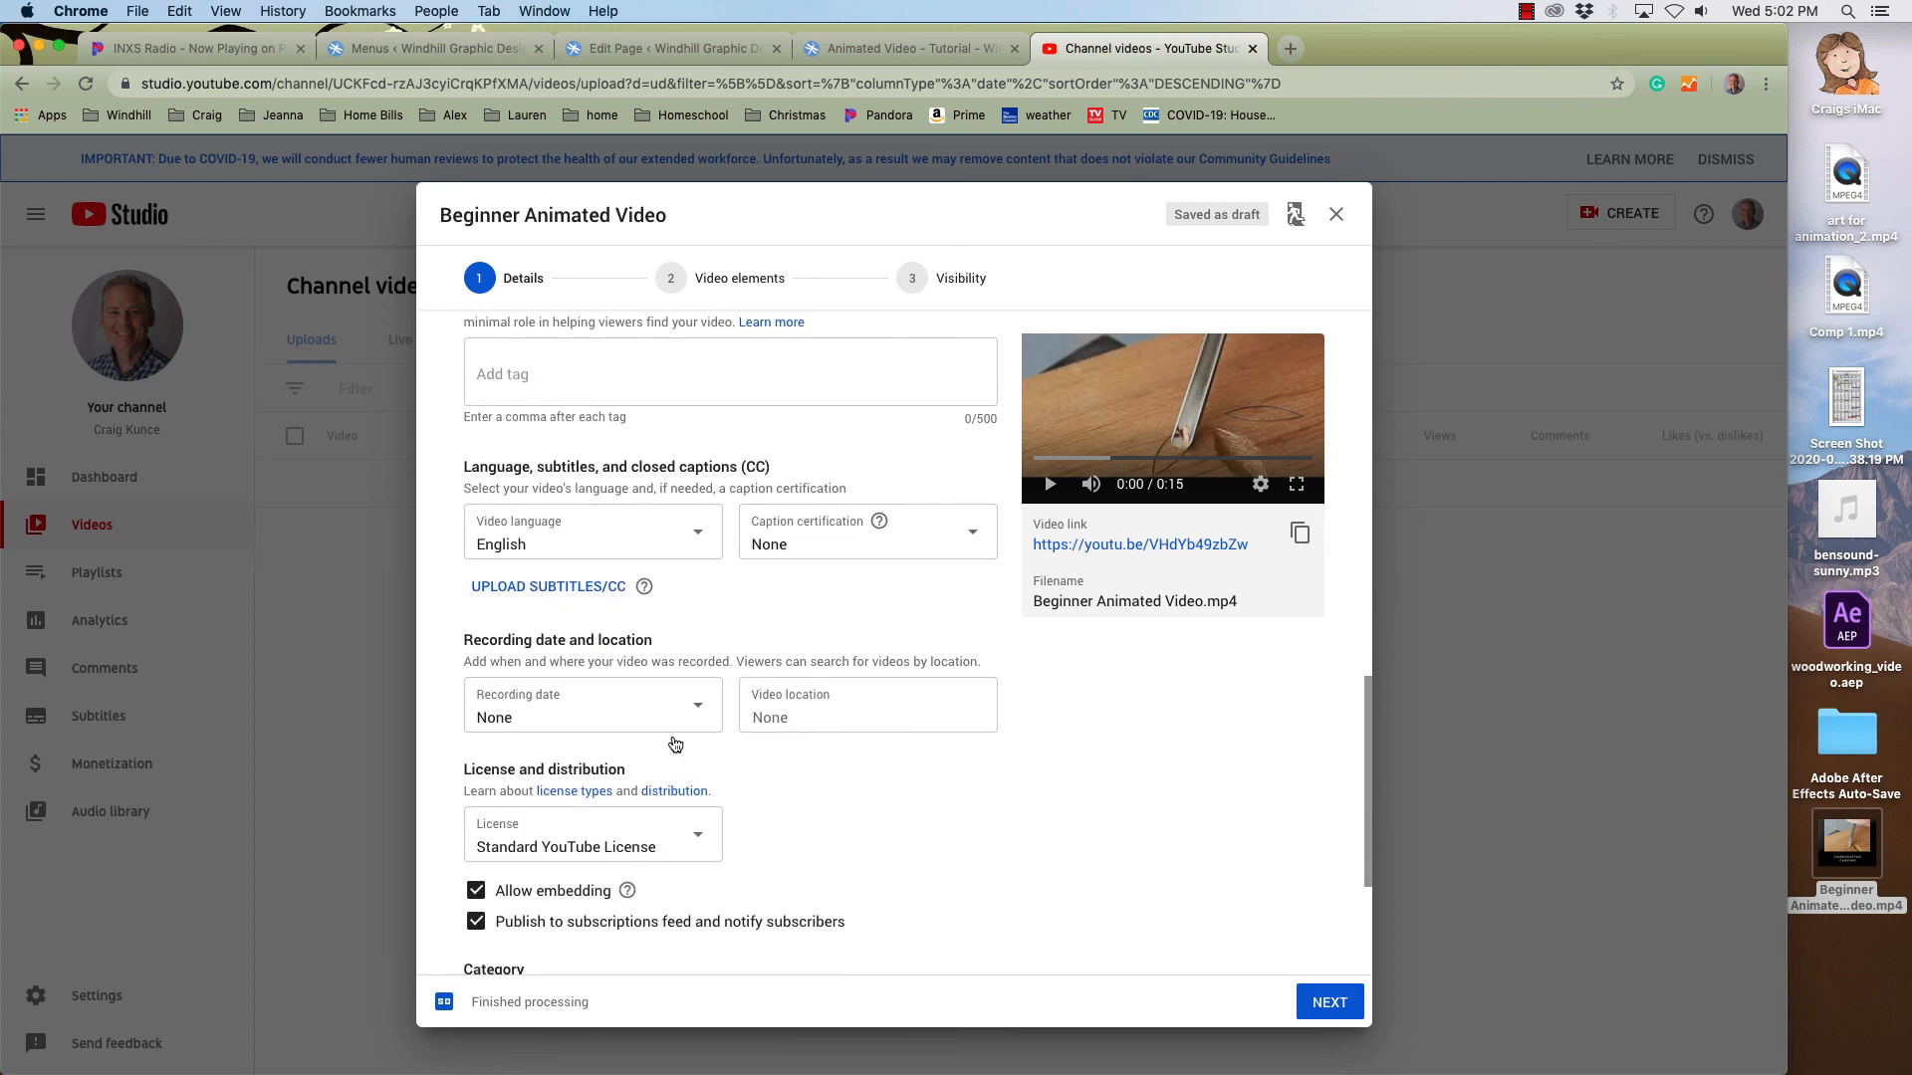
scroll(898, 829, "up", 10)
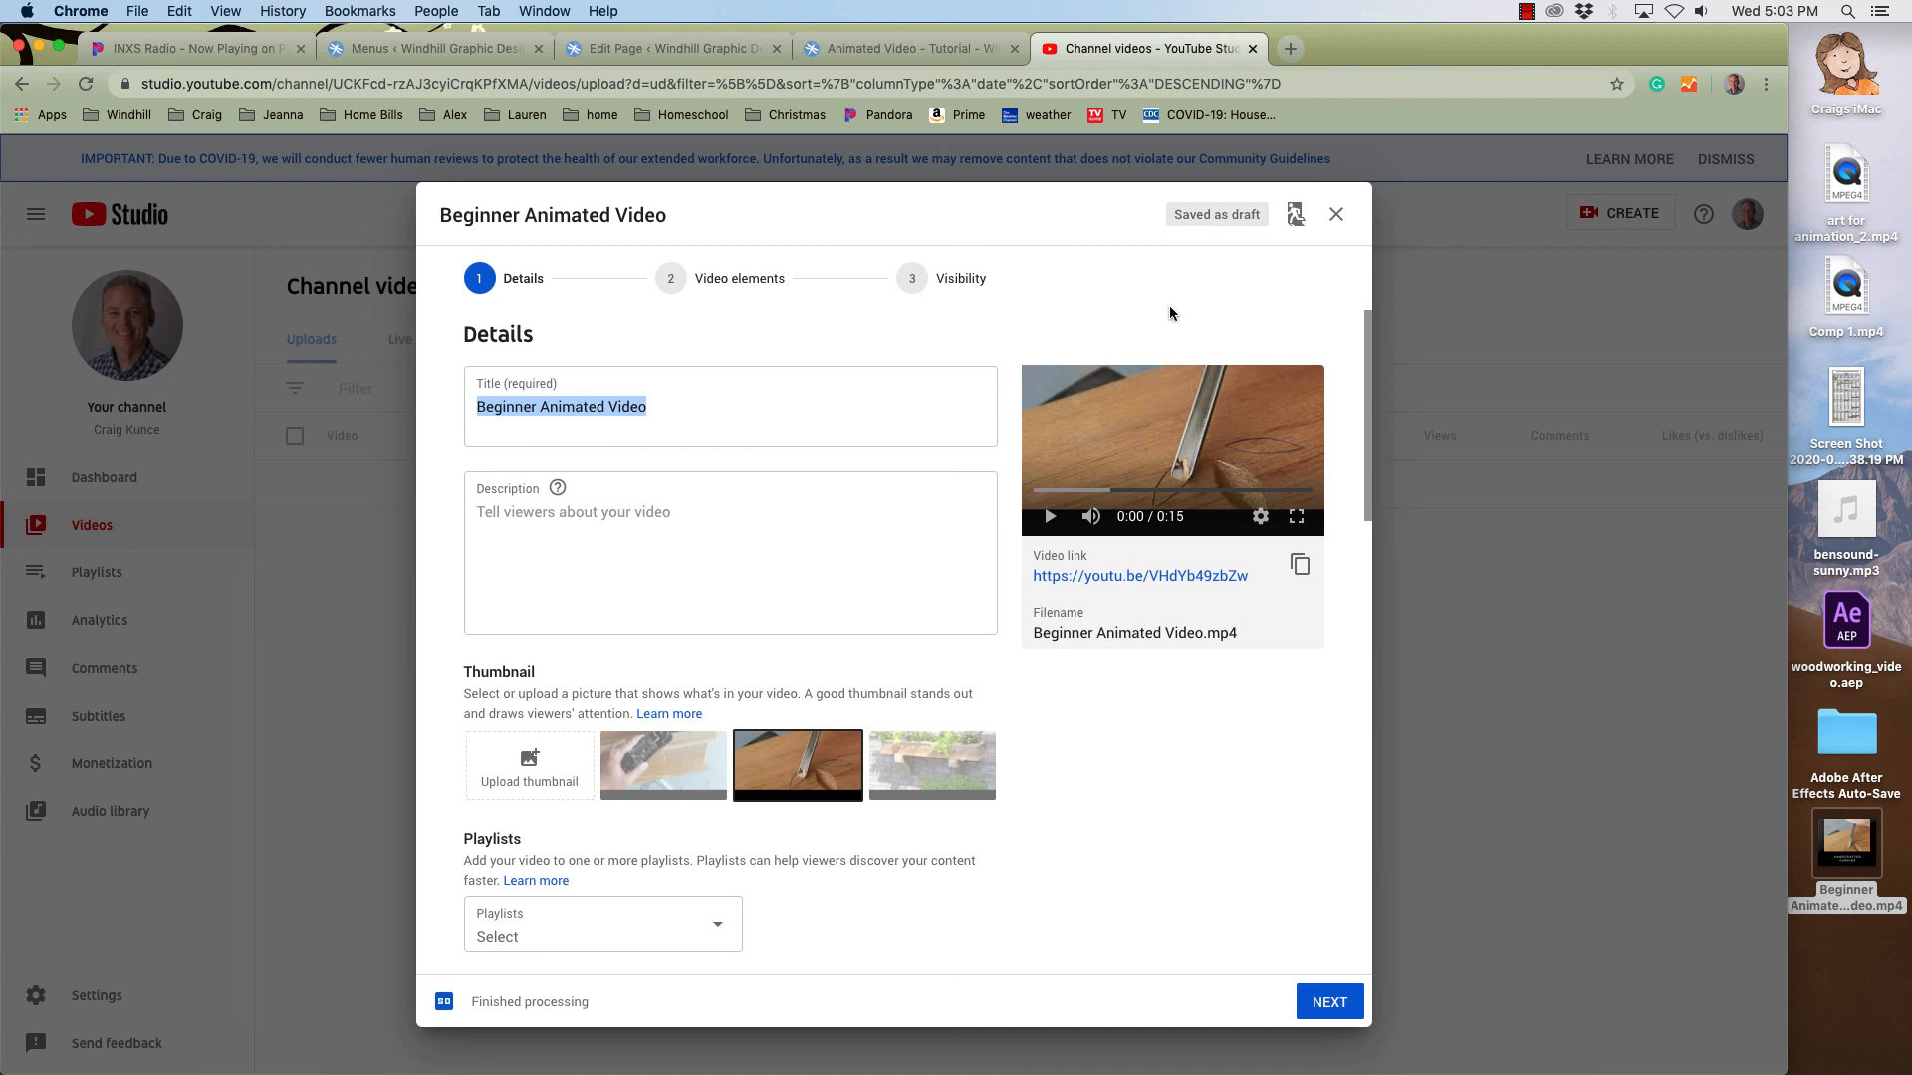
left_click(1524, 12)
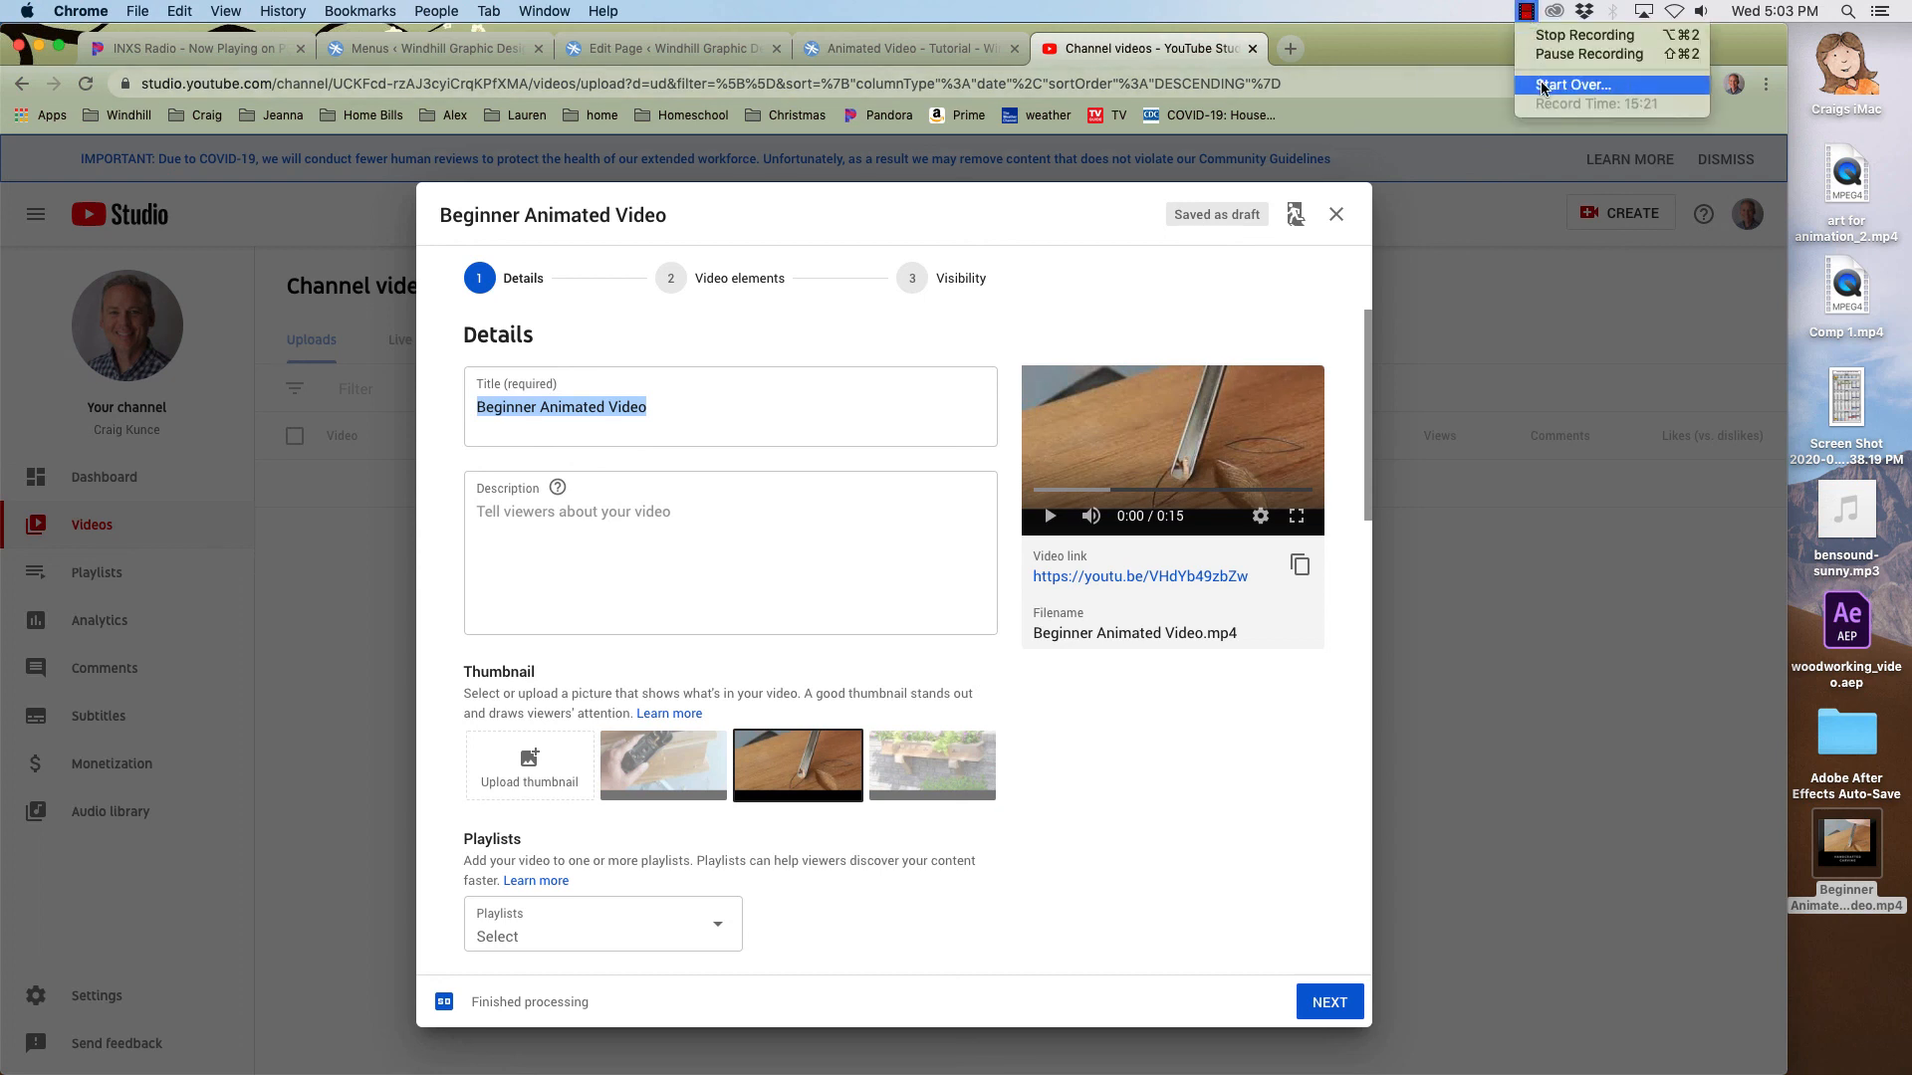